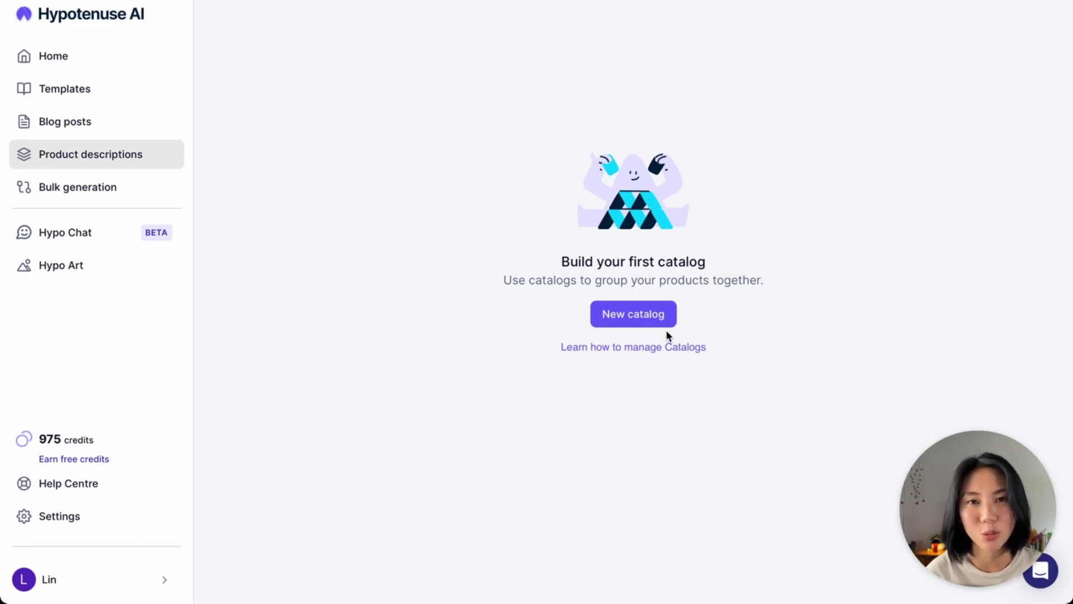
# - From the empty Product descriptions area, start a new catalog with New catalog
pyautogui.click(650, 324)
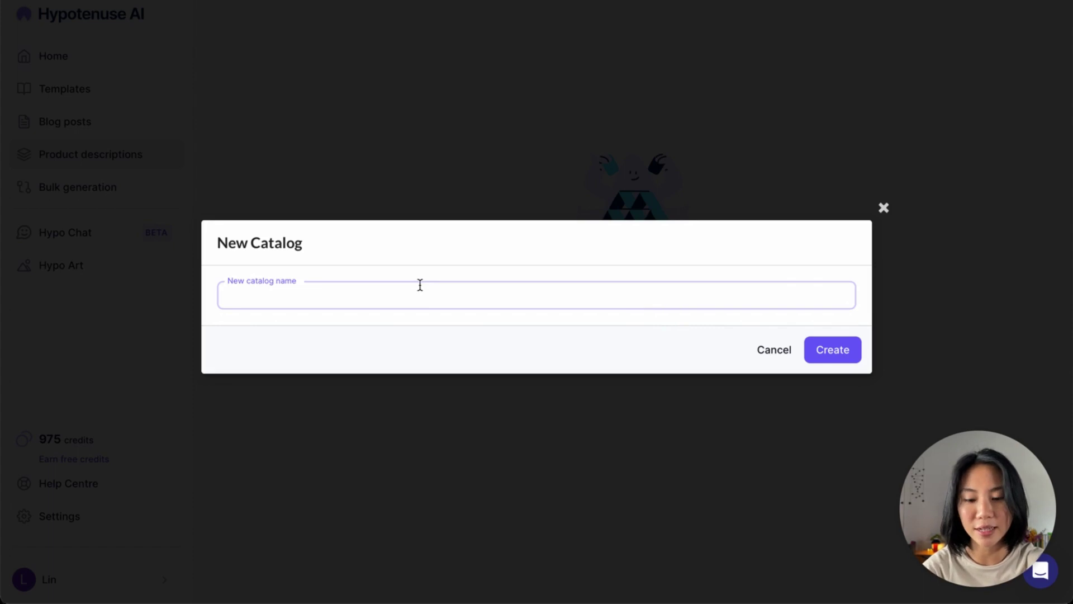
# - Create the catalog '8 Feb 2023' and begin importing products into it
pyautogui.write('8 Feb ')
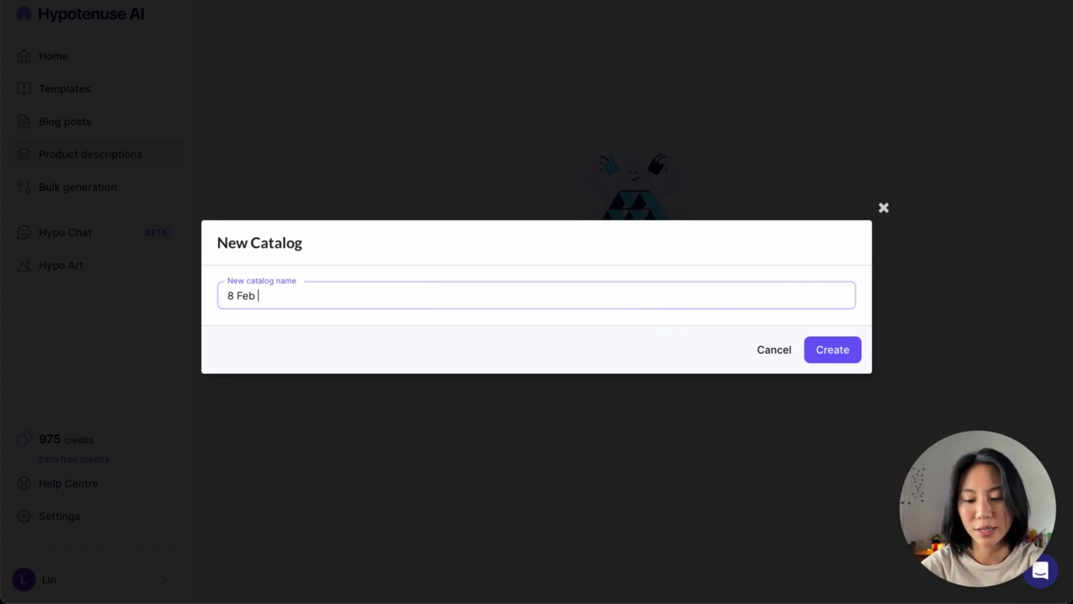
pyautogui.write('2023')
pyautogui.press('Return')
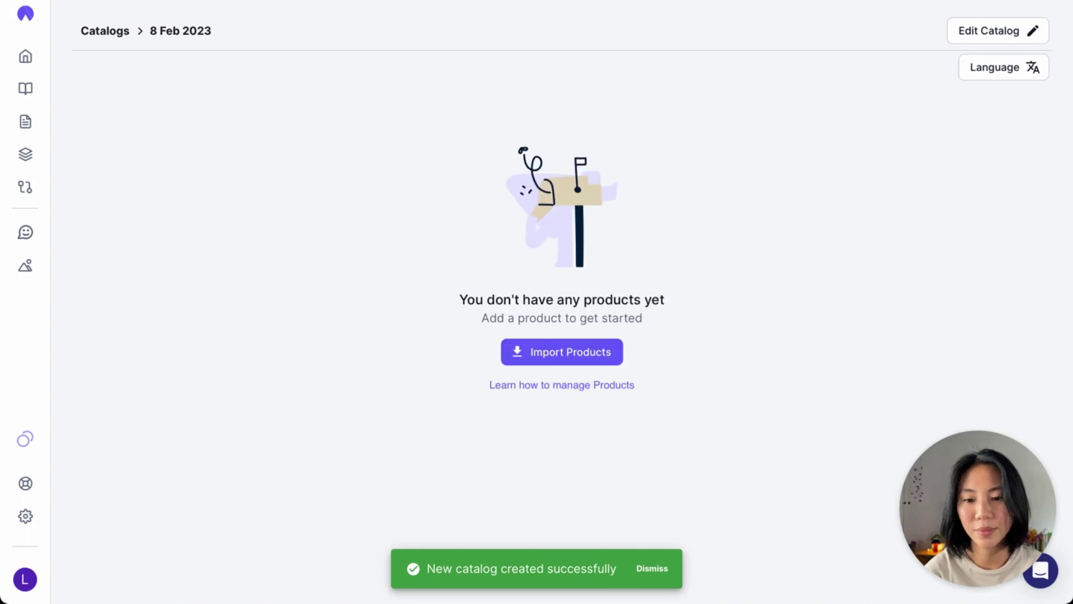
pyautogui.click(580, 361)
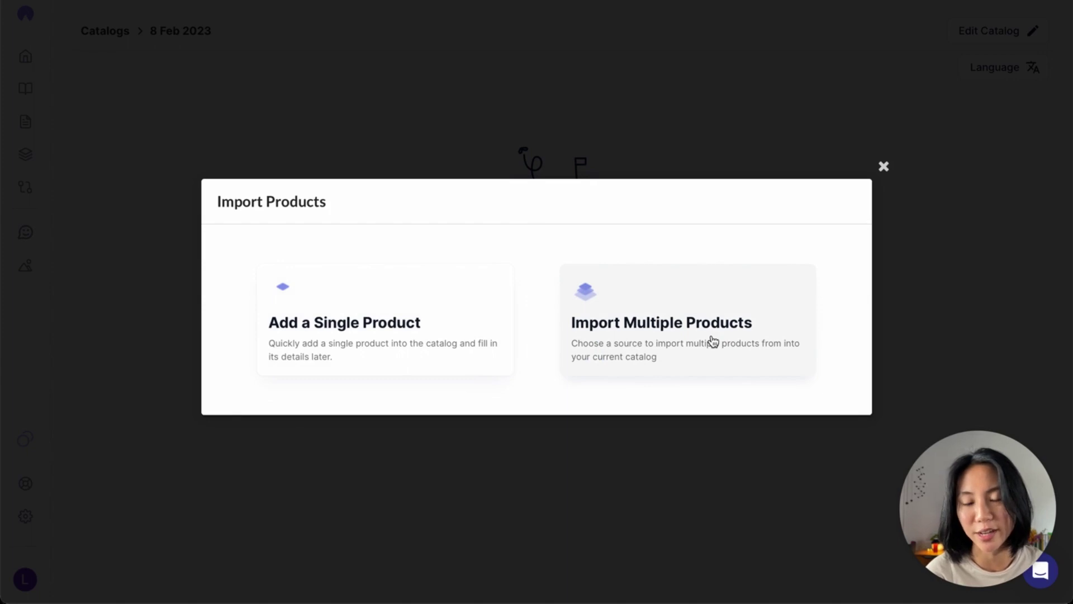
# - Add a single blank product to the 8 Feb 2023 catalog
pyautogui.click(375, 324)
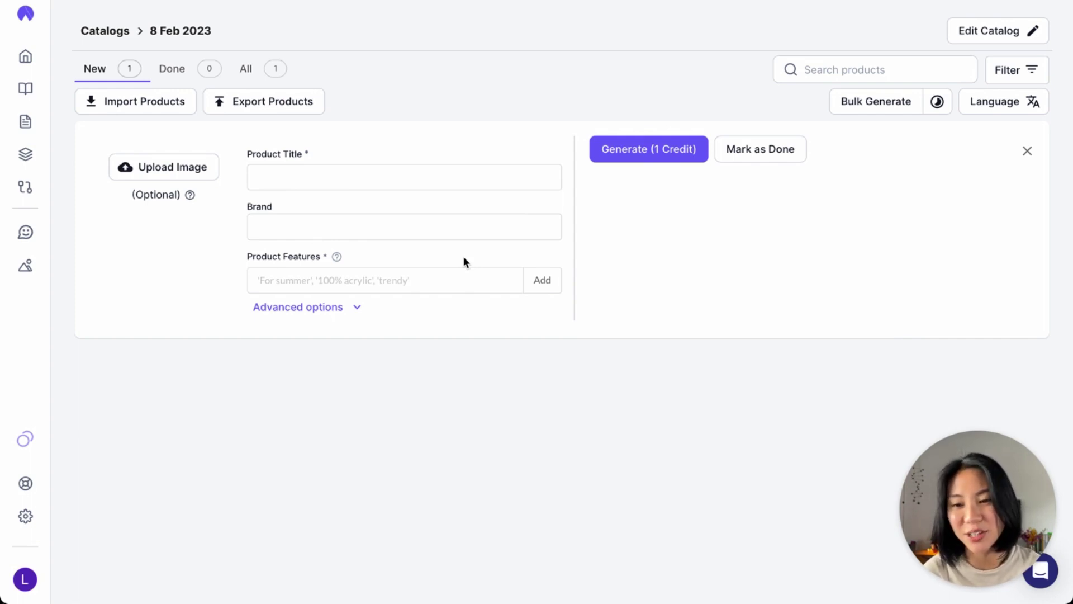
# - Expand the product's Advanced options so the SEO Keywords field is shown
pyautogui.click(358, 316)
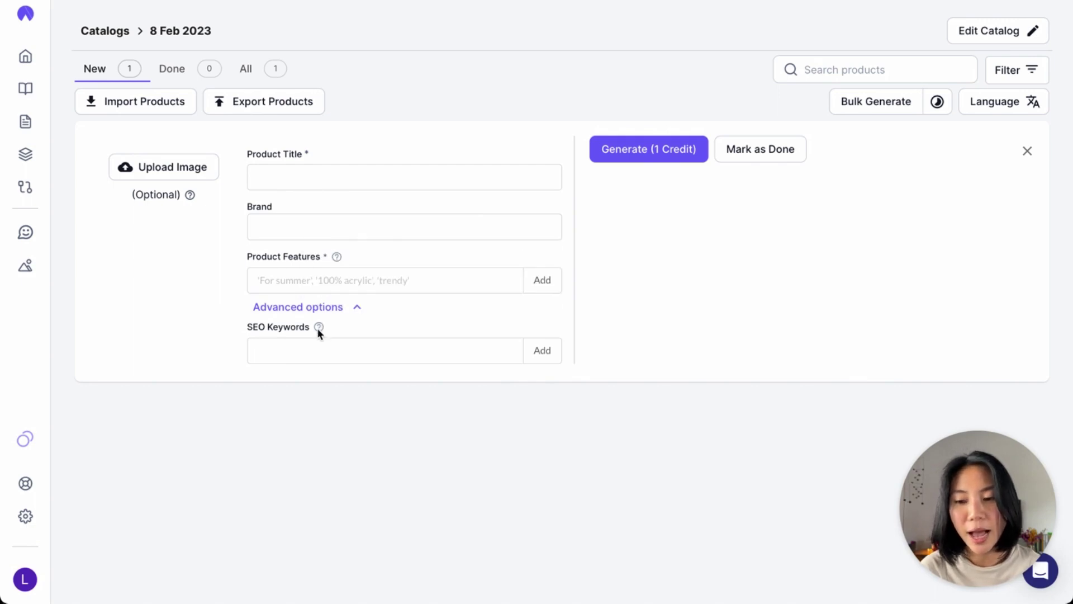
pyautogui.moveTo(318, 327)
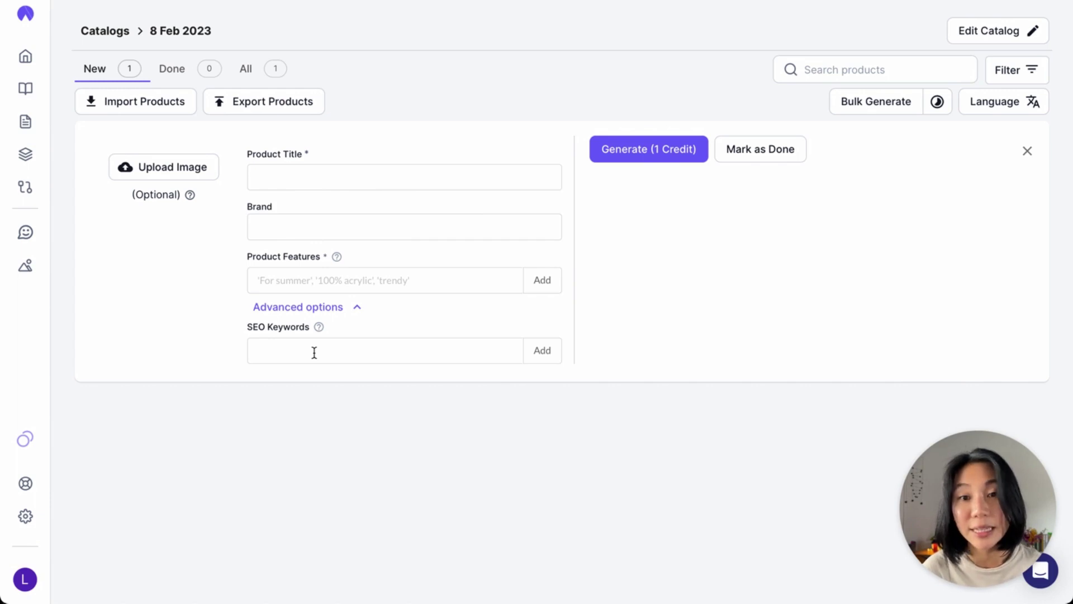
pyautogui.click(323, 304)
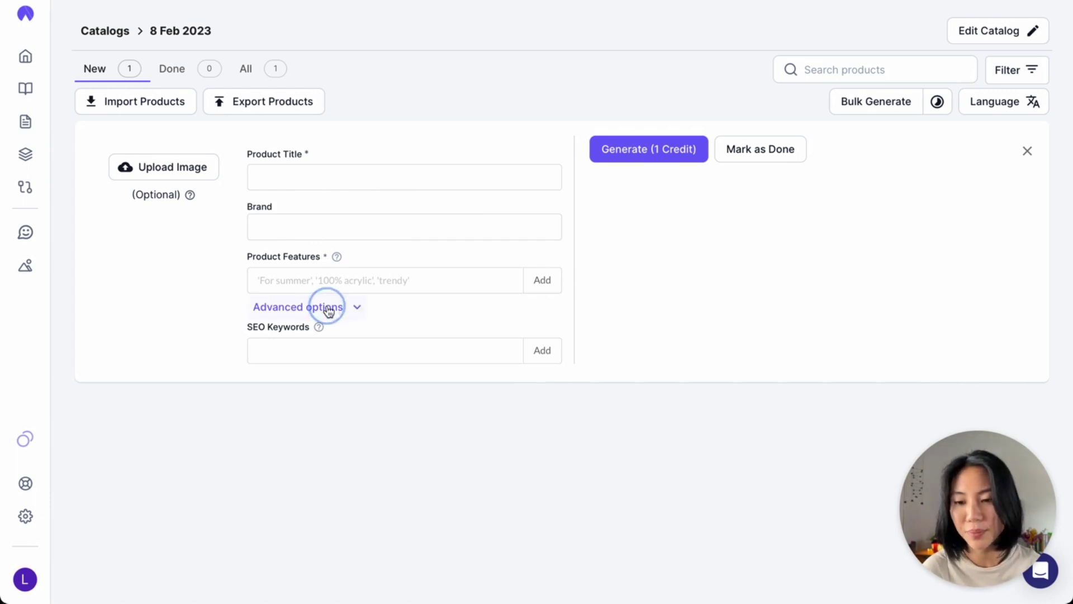
pyautogui.click(324, 182)
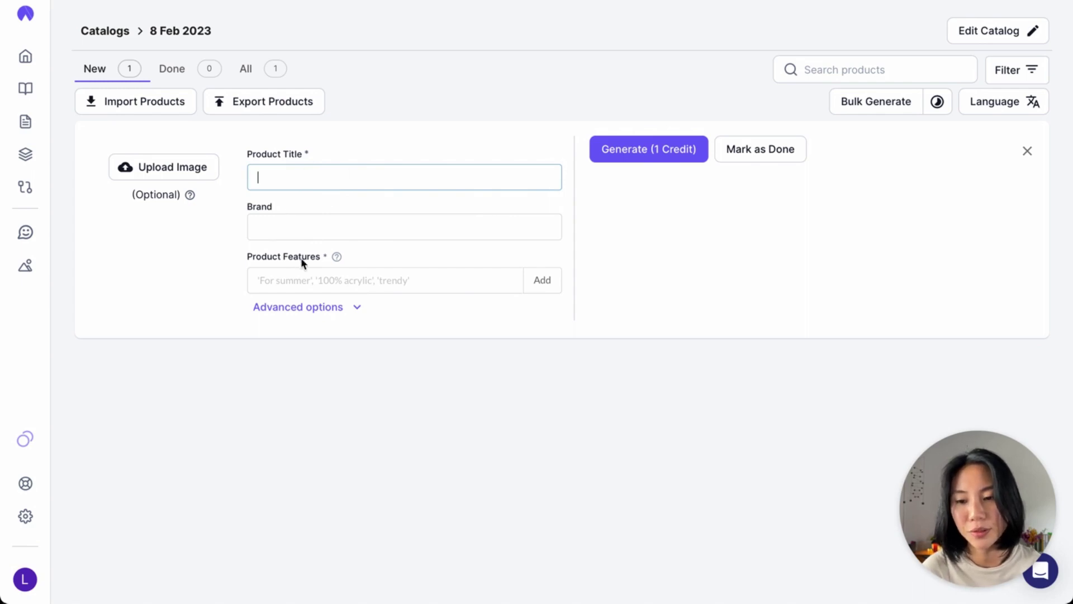
pyautogui.click(344, 307)
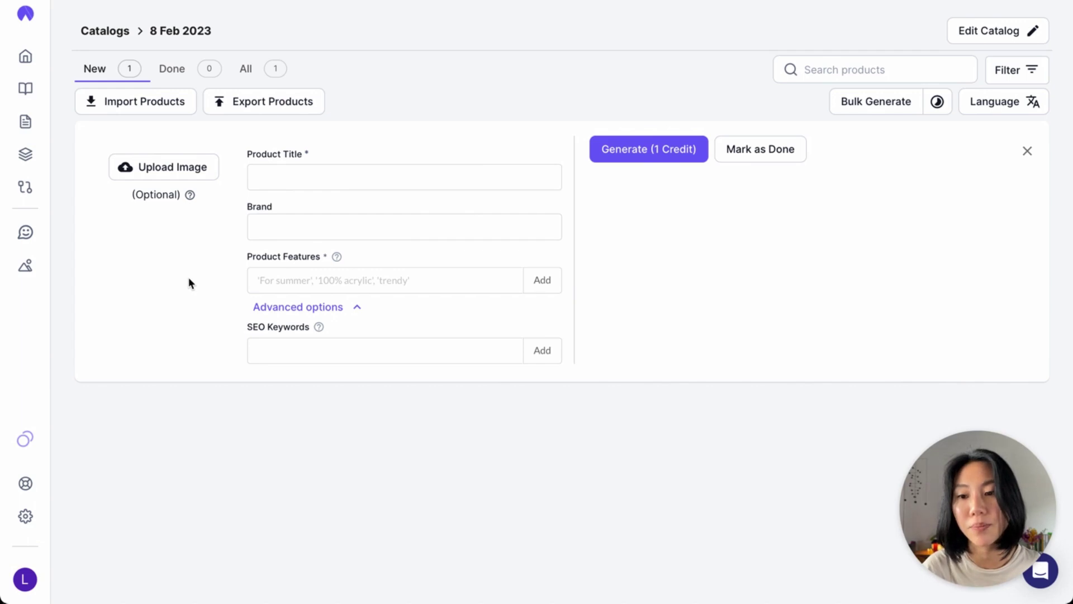
pyautogui.click(388, 178)
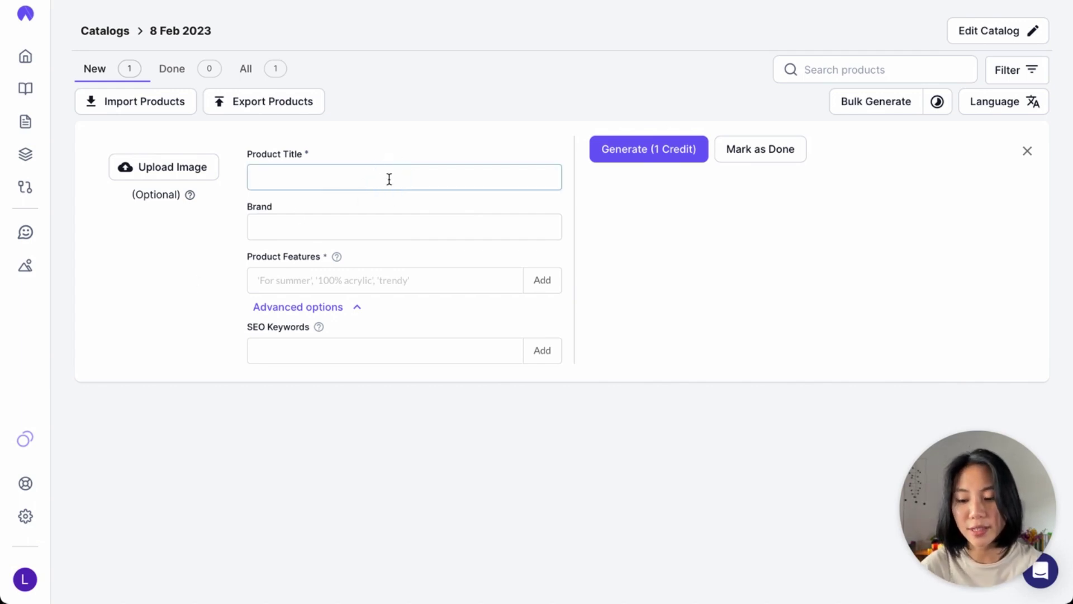
# - Title the product '2 bedroom house' with features 'great natural sunlight' and 'west facing'
pyautogui.write('2 be')
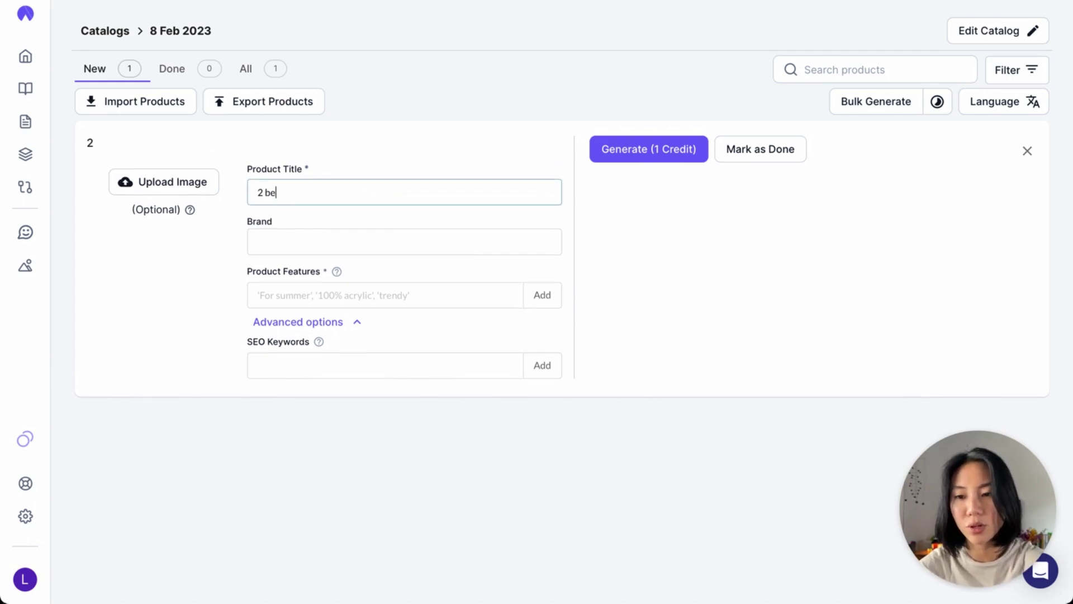
pyautogui.write('droom house')
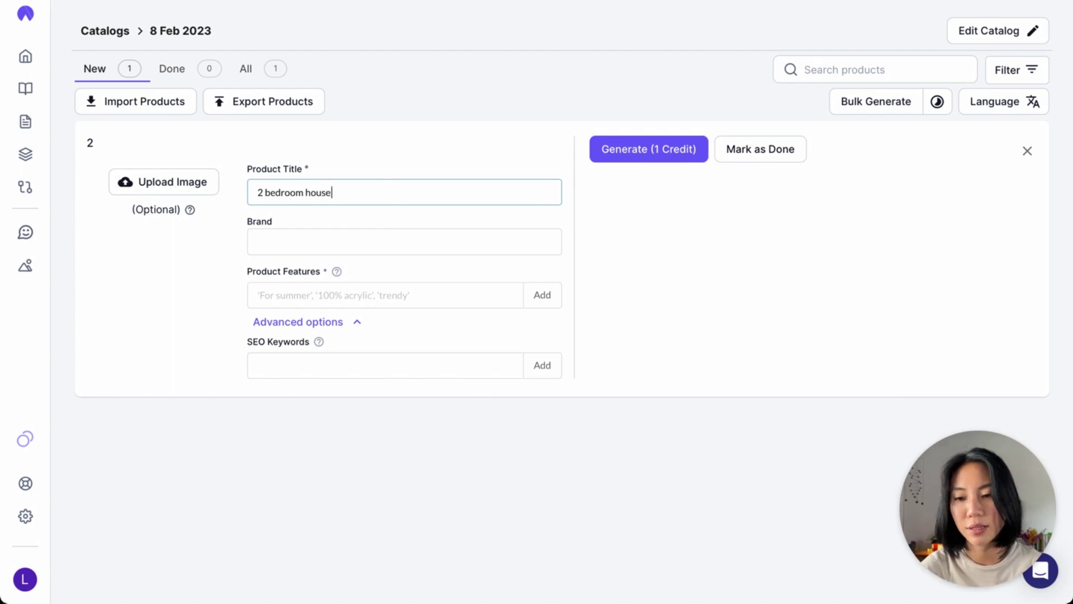
pyautogui.click(361, 292)
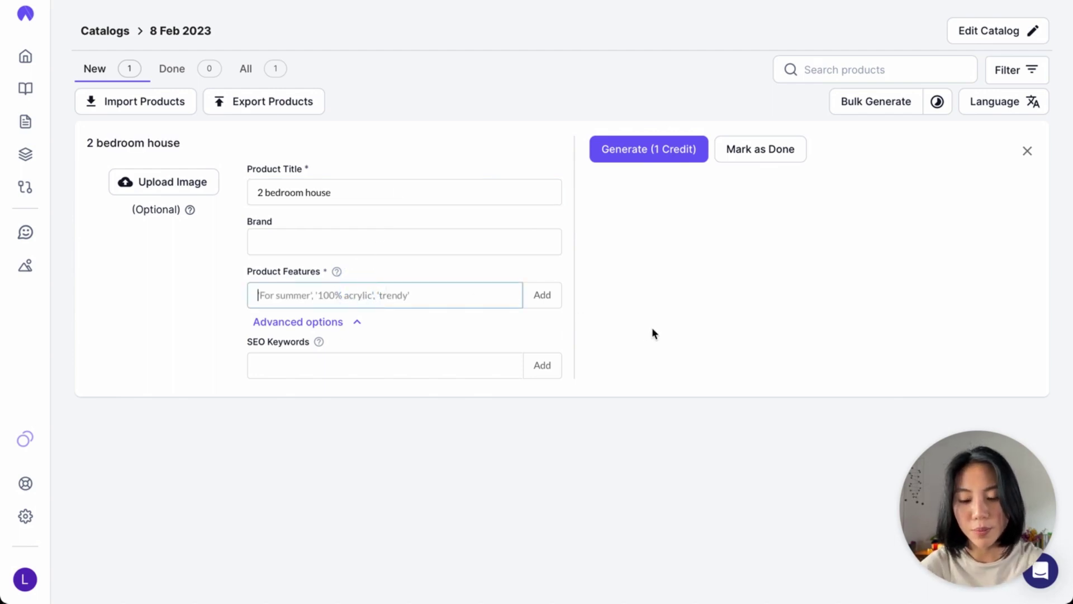
pyautogui.write('great nat')
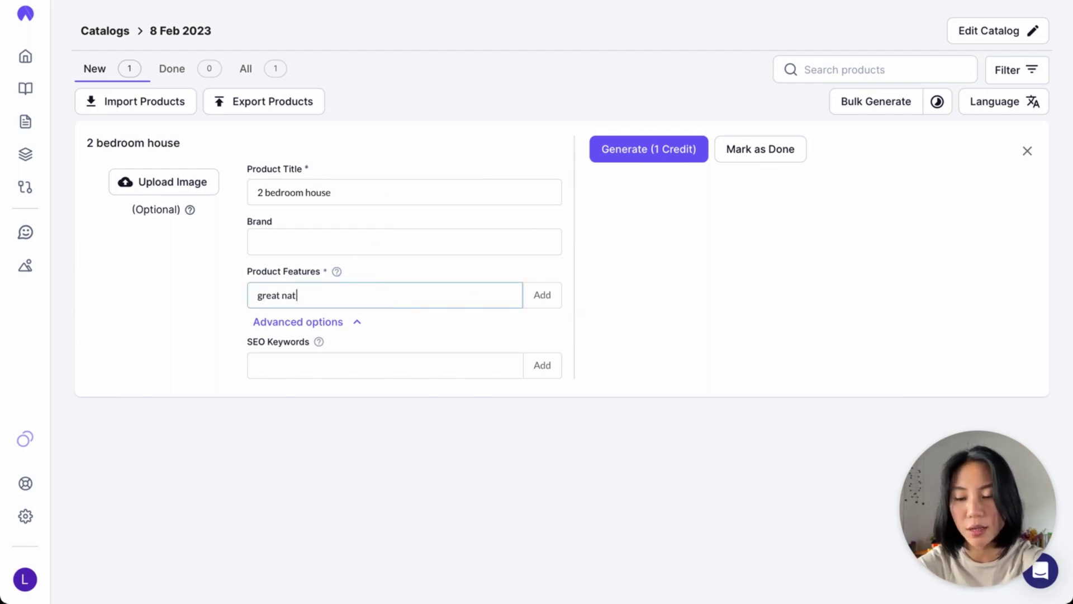
pyautogui.write('ural sunlight')
pyautogui.press('Return')
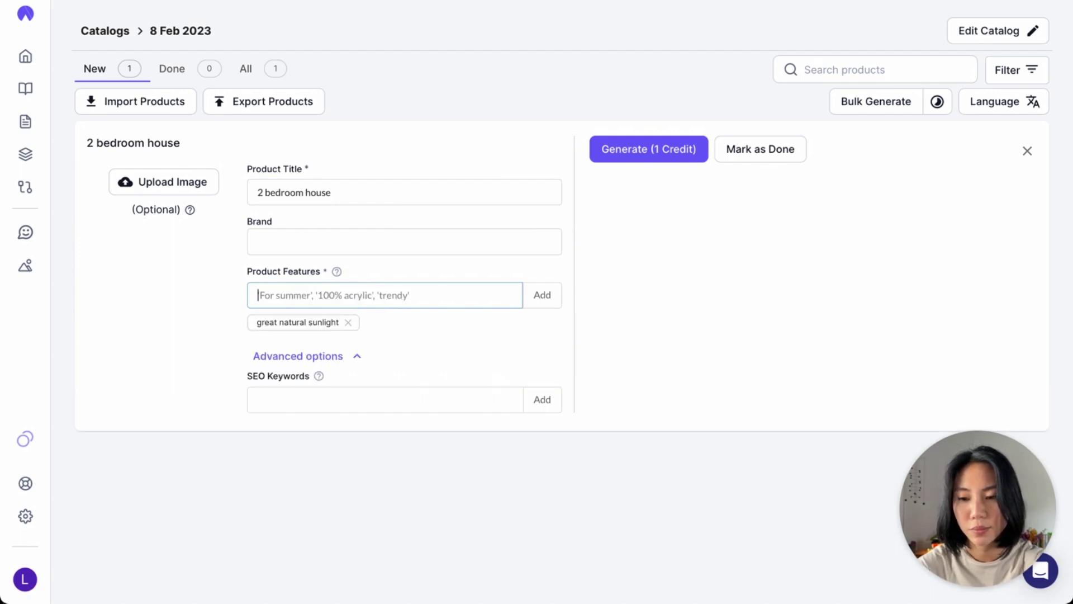
pyautogui.write('west facing')
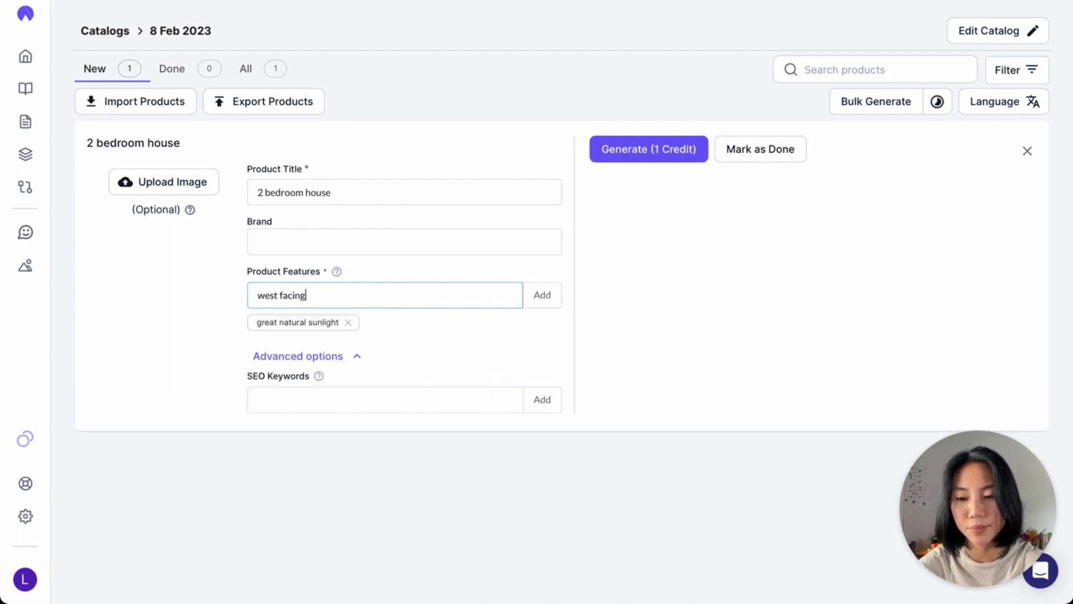
pyautogui.press('Return')
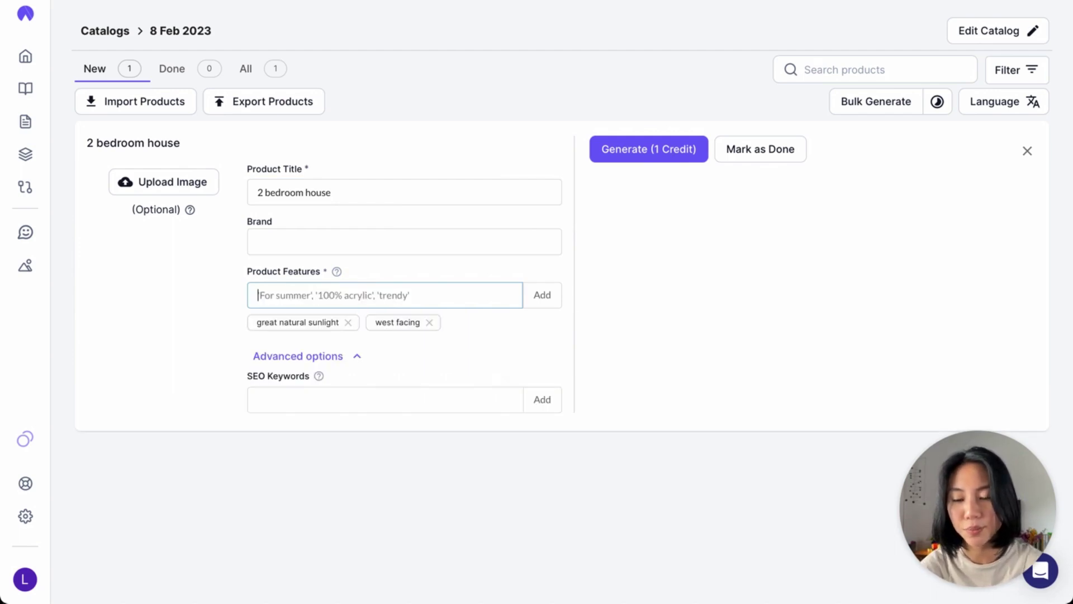
# - Add the SEO keyword '2 bed 2 bath' to the product
pyautogui.click(435, 398)
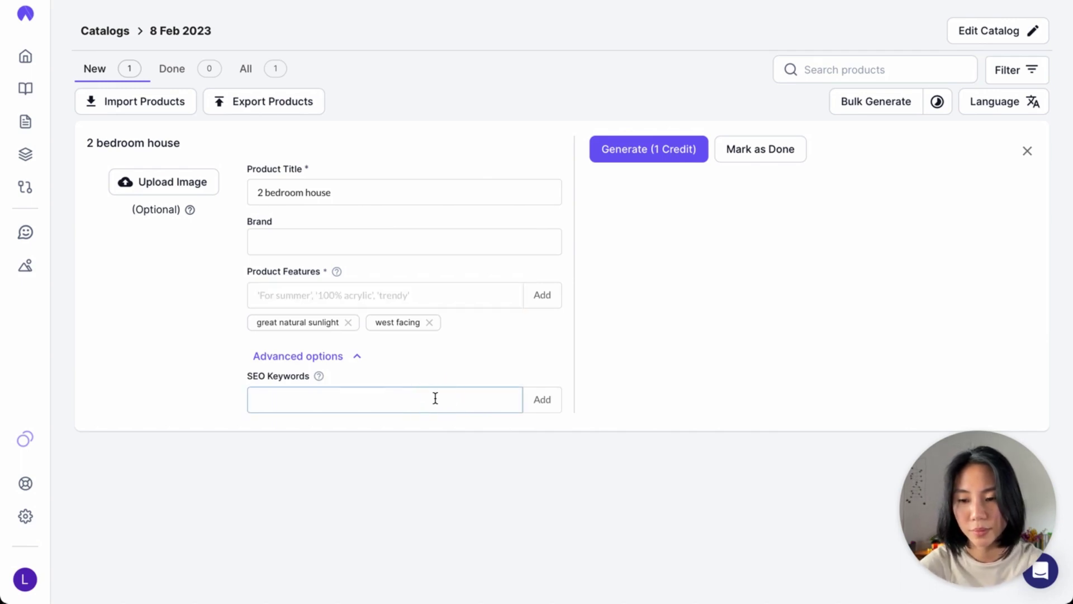
pyautogui.write('2 be')
pyautogui.press('BackSpace')
pyautogui.press('BackSpace')
pyautogui.press('BackSpace')
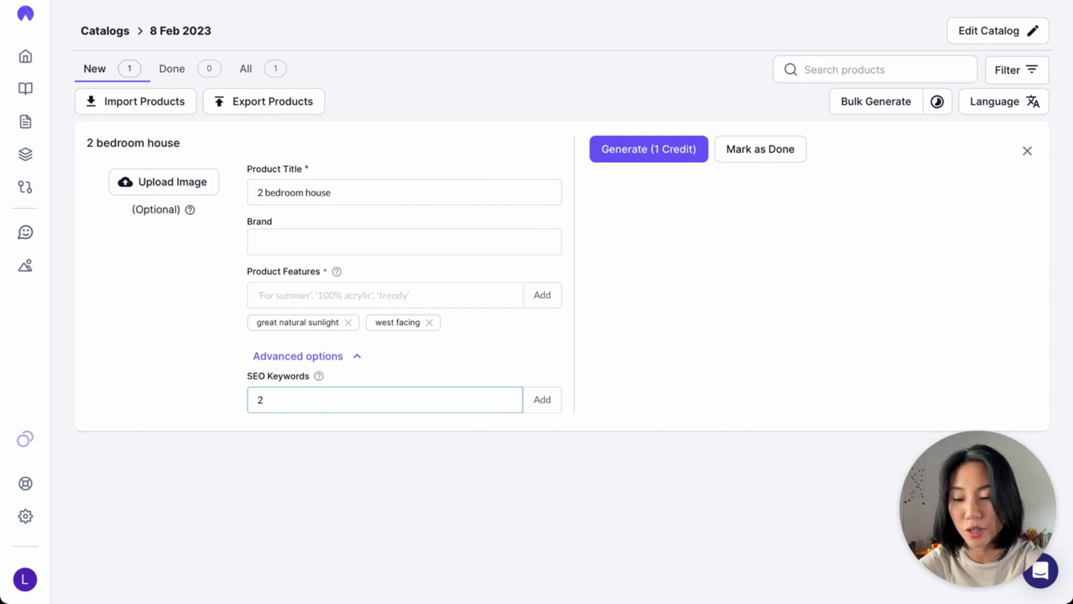
pyautogui.write('bed 2 ba')
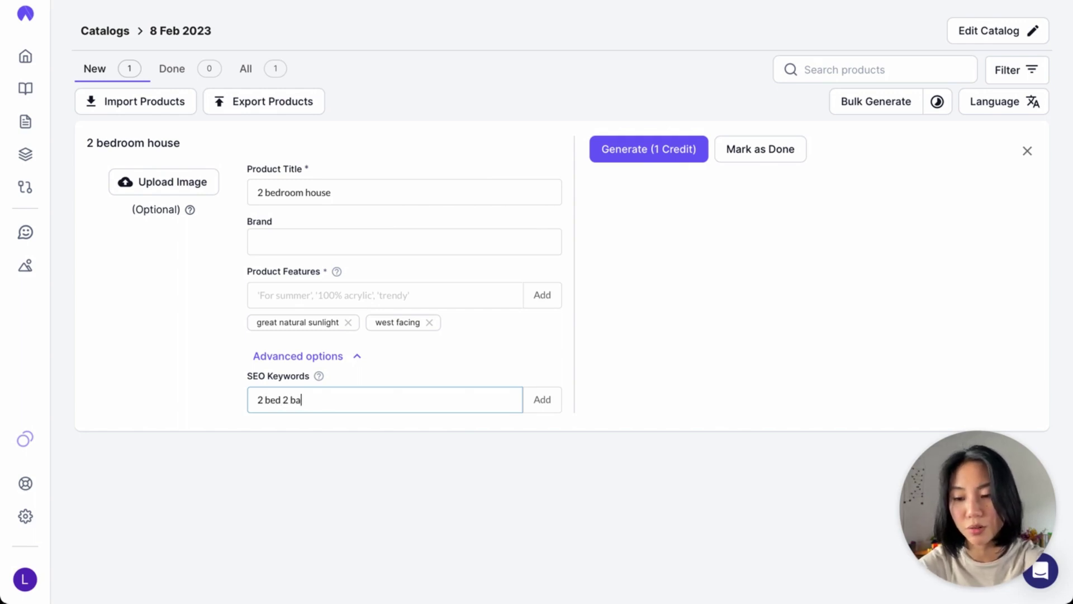
pyautogui.write('th')
pyautogui.press('Return')
pyautogui.click(649, 148)
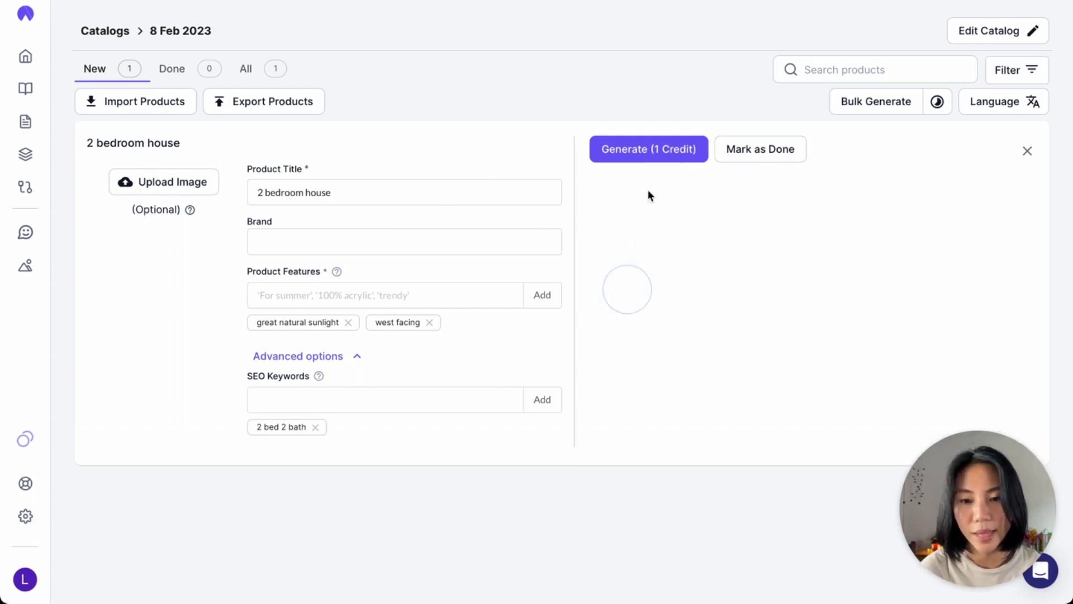
# - Generate descriptions and check that Creative and Fresh both include '2 bed 2 bath'
pyautogui.click(654, 154)
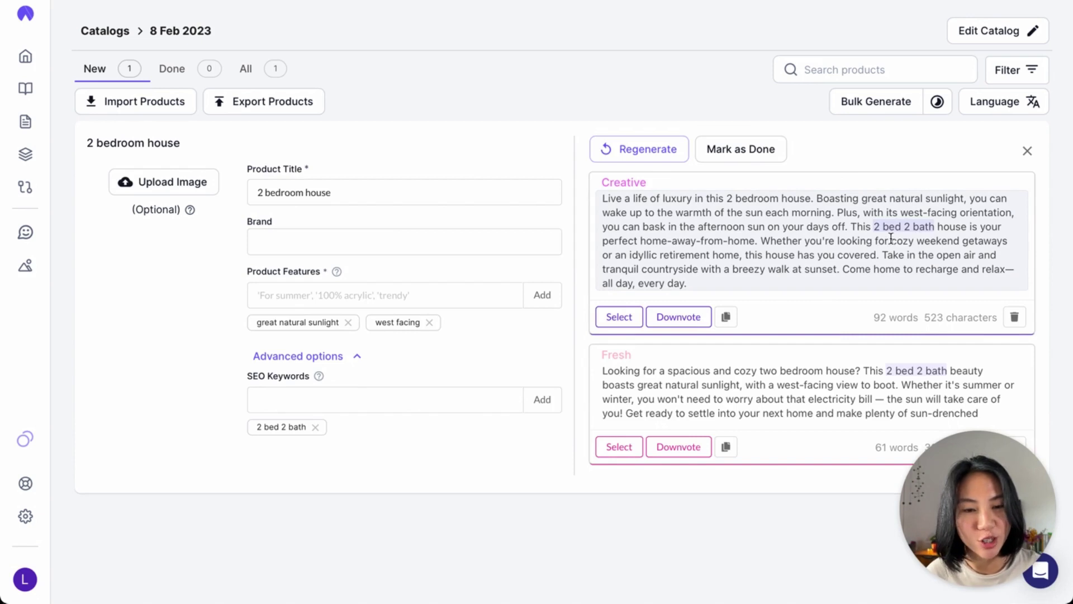
pyautogui.moveTo(938, 227); pyautogui.dragTo(881, 226)
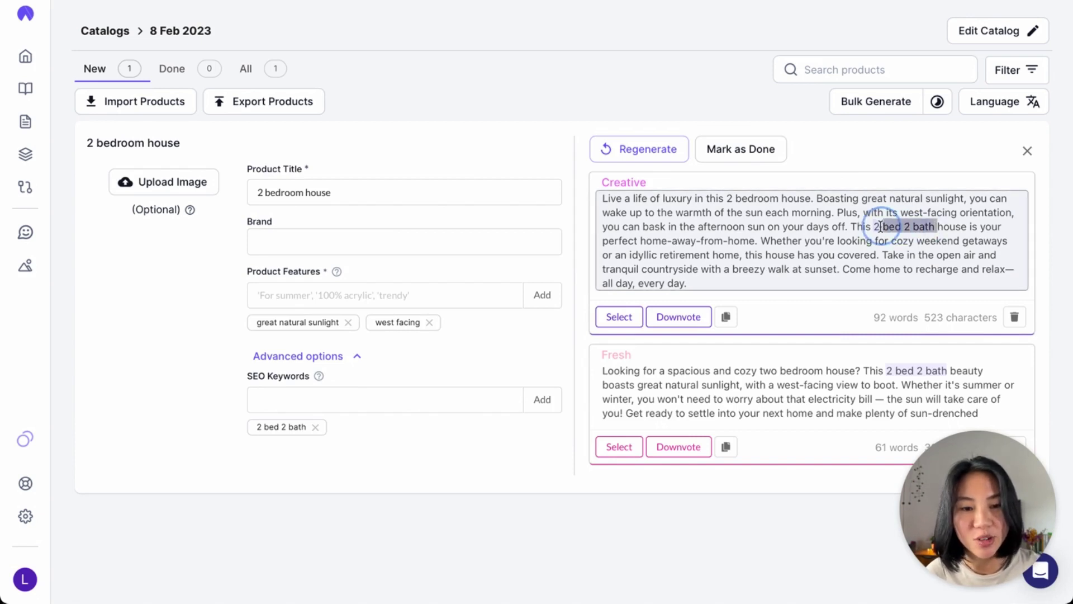
pyautogui.click(784, 384)
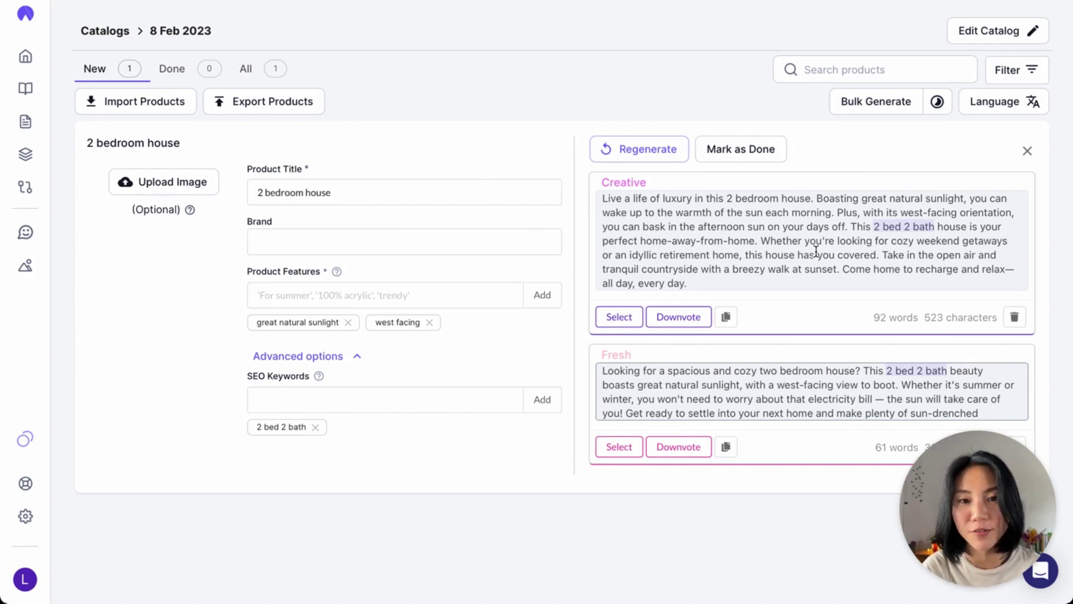
pyautogui.click(1029, 150)
# - Delete the 2 bedroom house product and choose Import Multiple Products
pyautogui.click(642, 359)
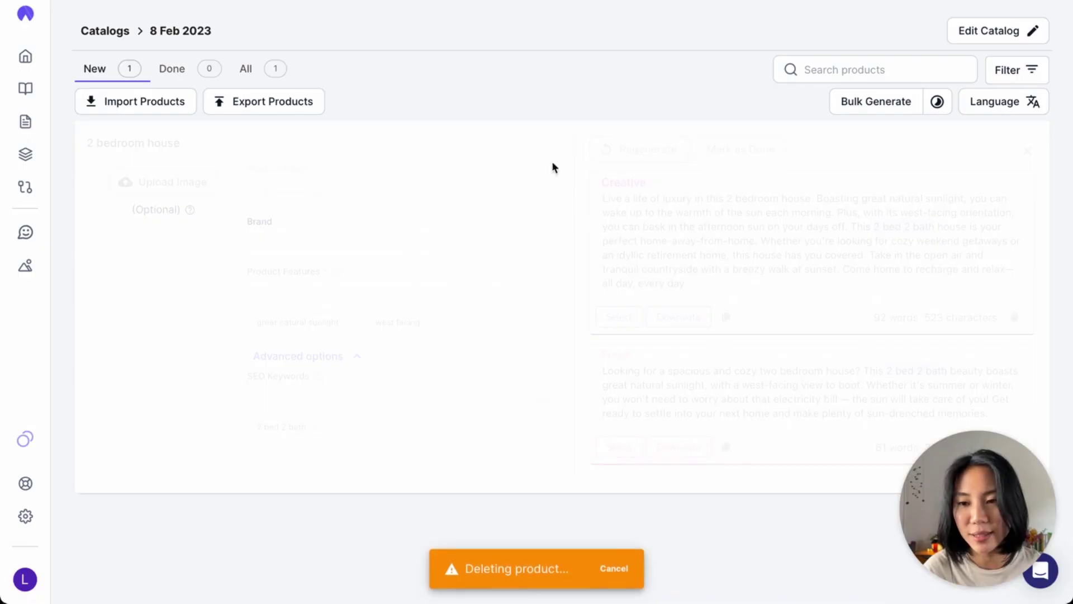
pyautogui.click(532, 89)
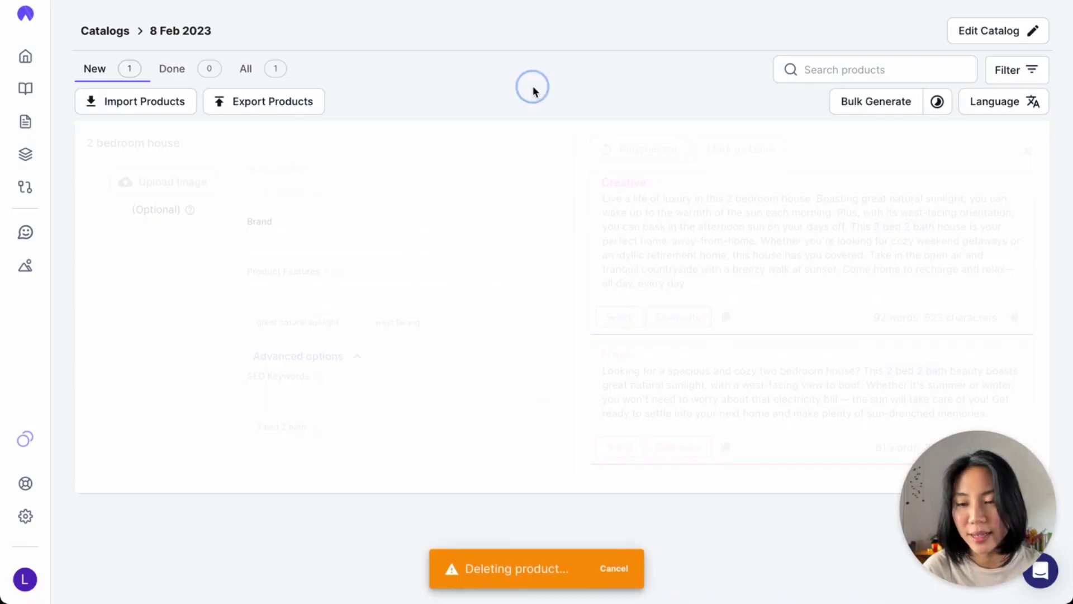
pyautogui.click(133, 106)
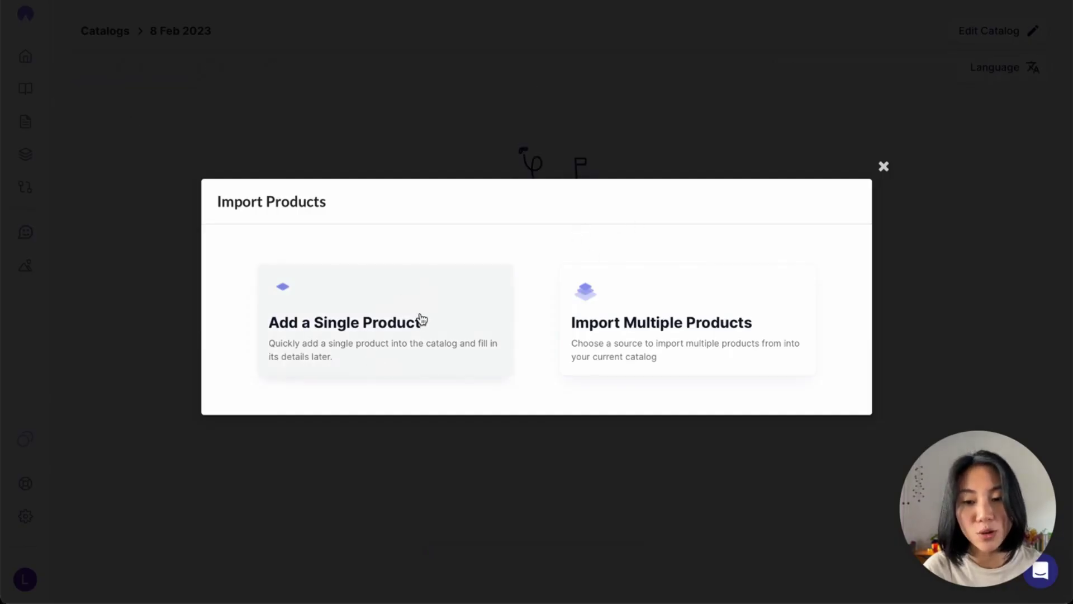
pyautogui.click(761, 333)
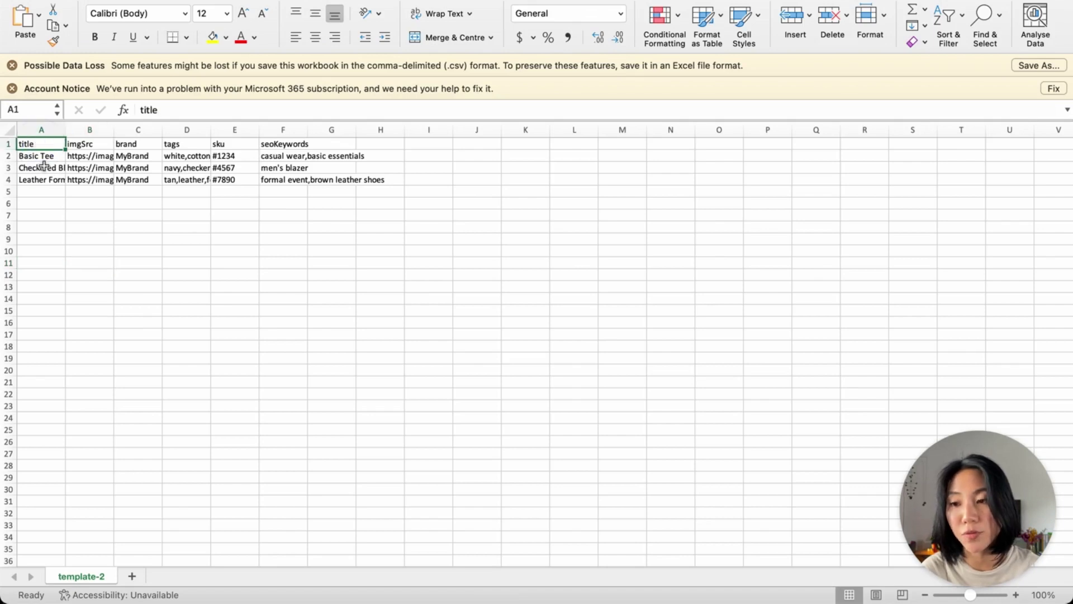
pyautogui.click(96, 144)
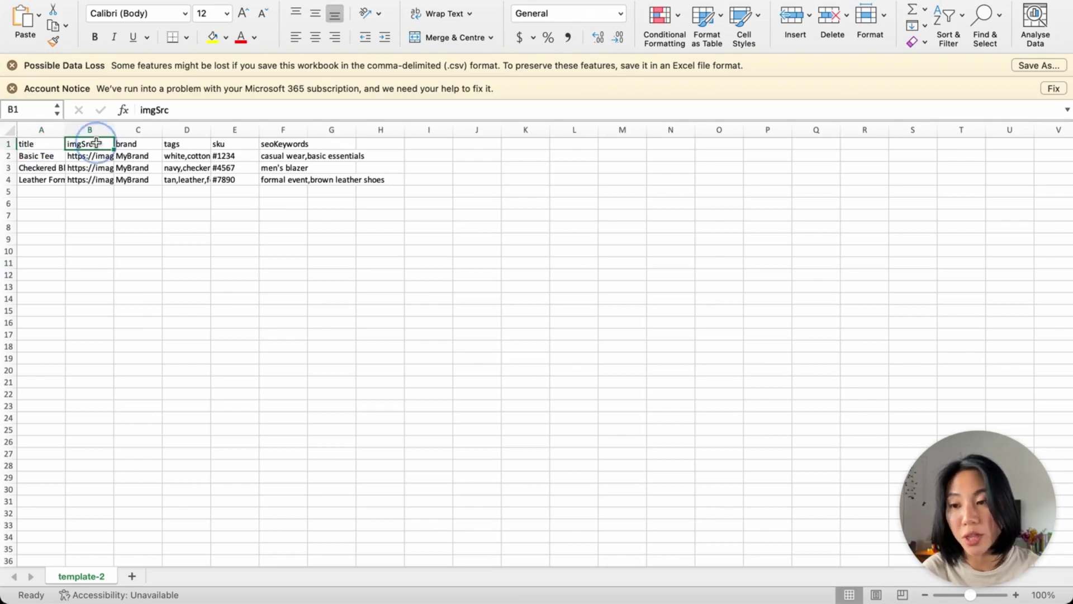
pyautogui.click(96, 157)
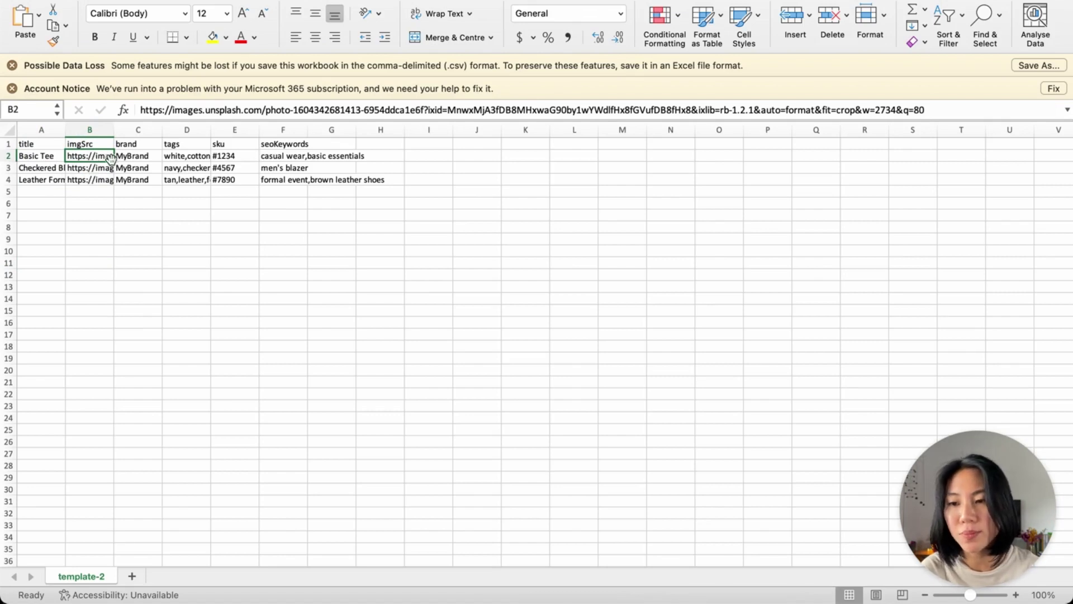
pyautogui.click(136, 132)
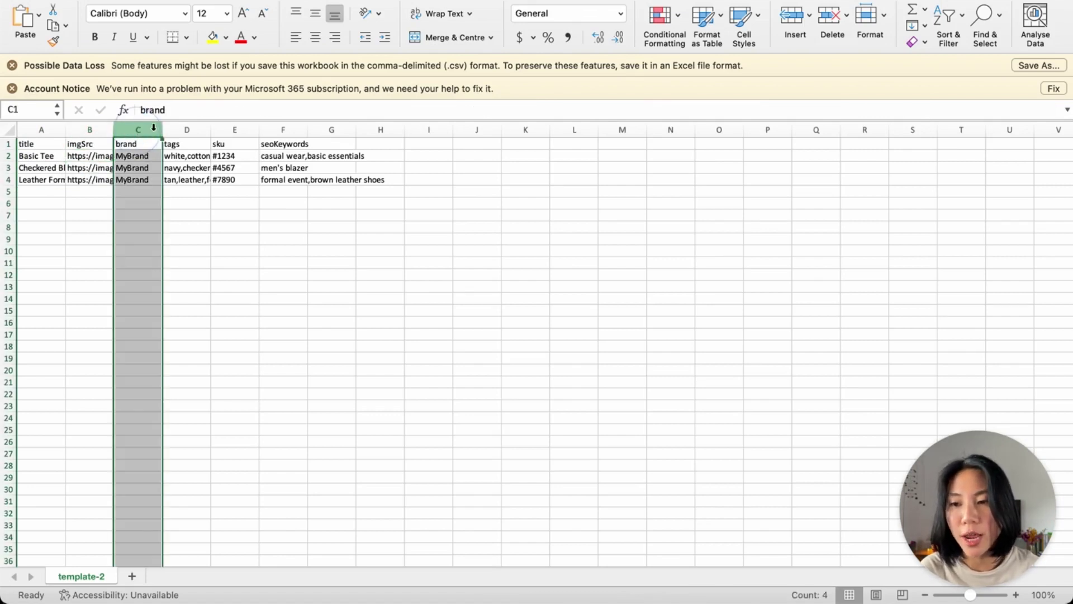
pyautogui.click(192, 151)
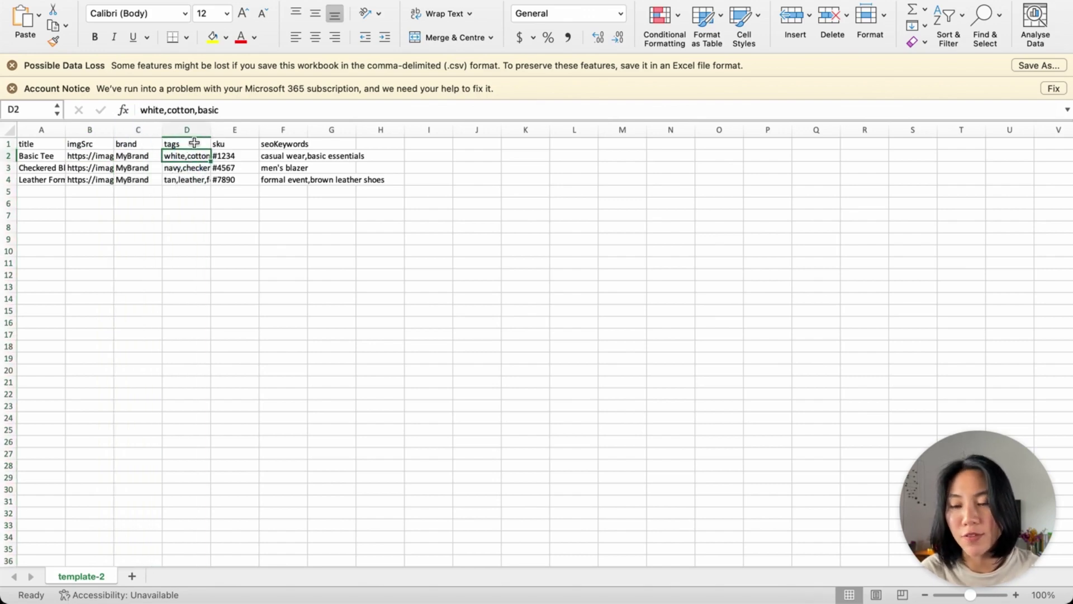
pyautogui.click(194, 144)
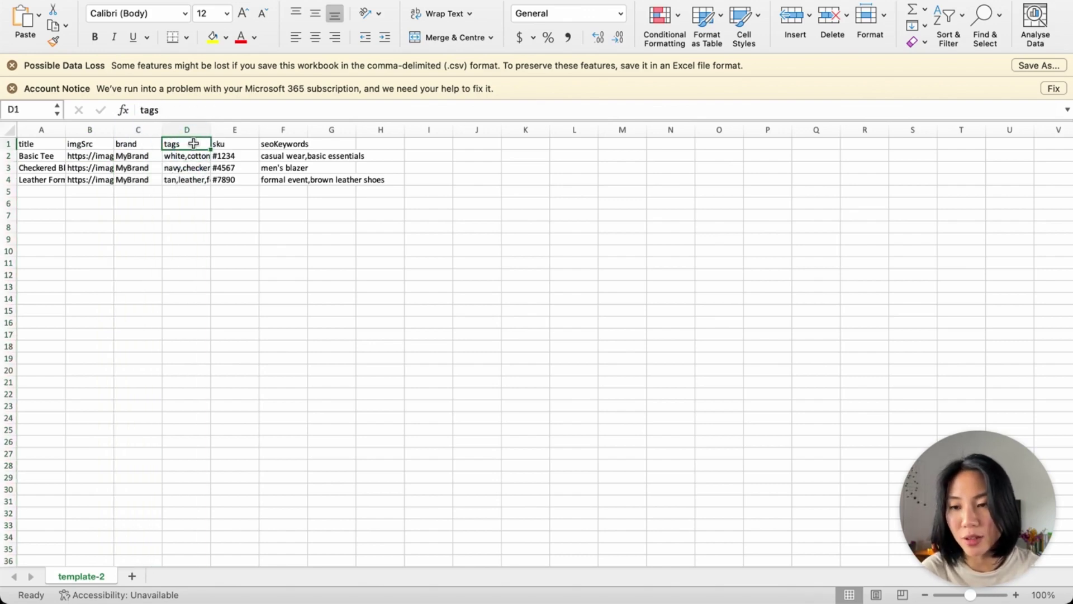
pyautogui.click(243, 145)
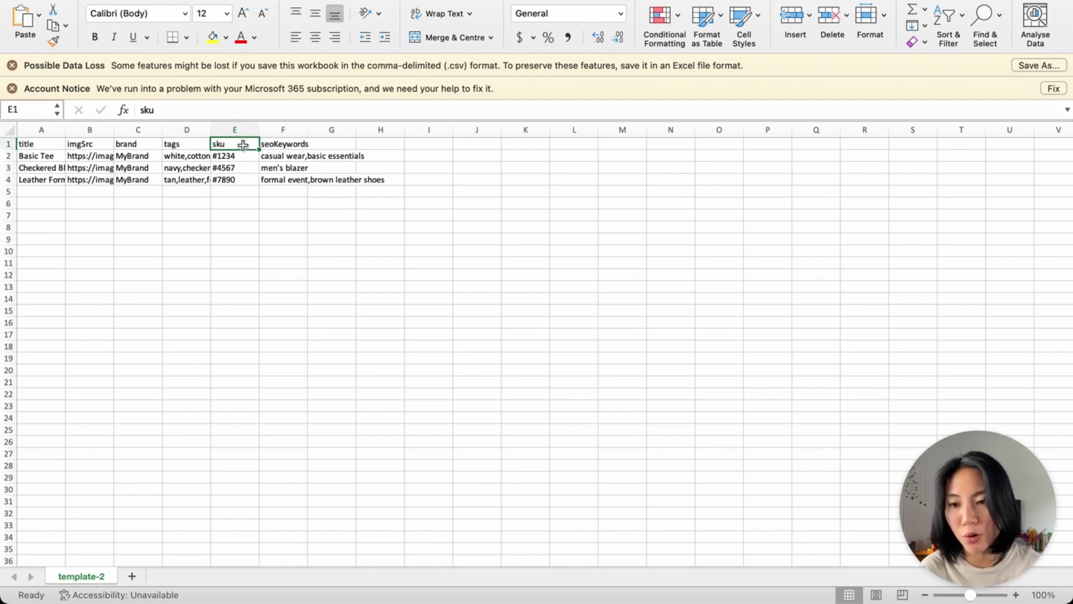
pyautogui.click(286, 145)
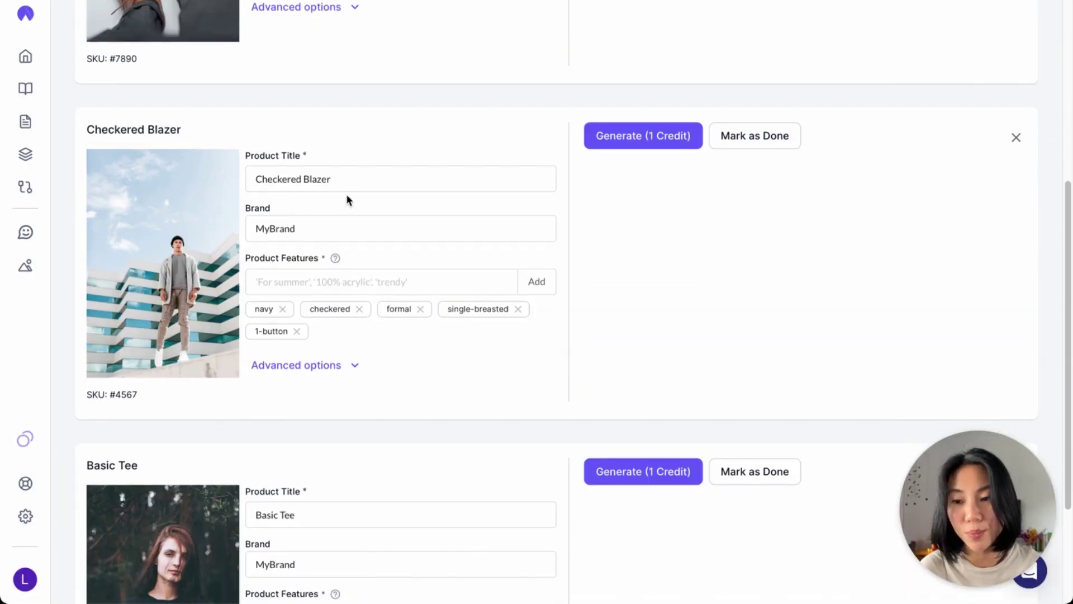
pyautogui.scroll(-2, 437, 224)
# - Show Leather Formal Shoes' SEO keywords 'formal event' and 'brown leather shoes' under Advanced options
pyautogui.scroll(6, 757, 455)
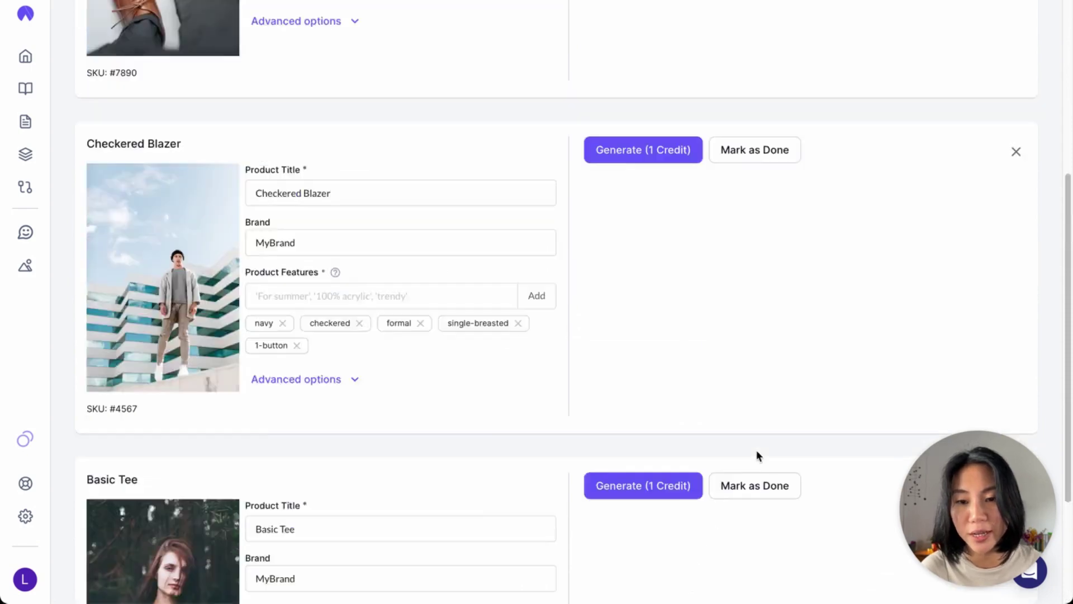
pyautogui.scroll(3, 782, 404)
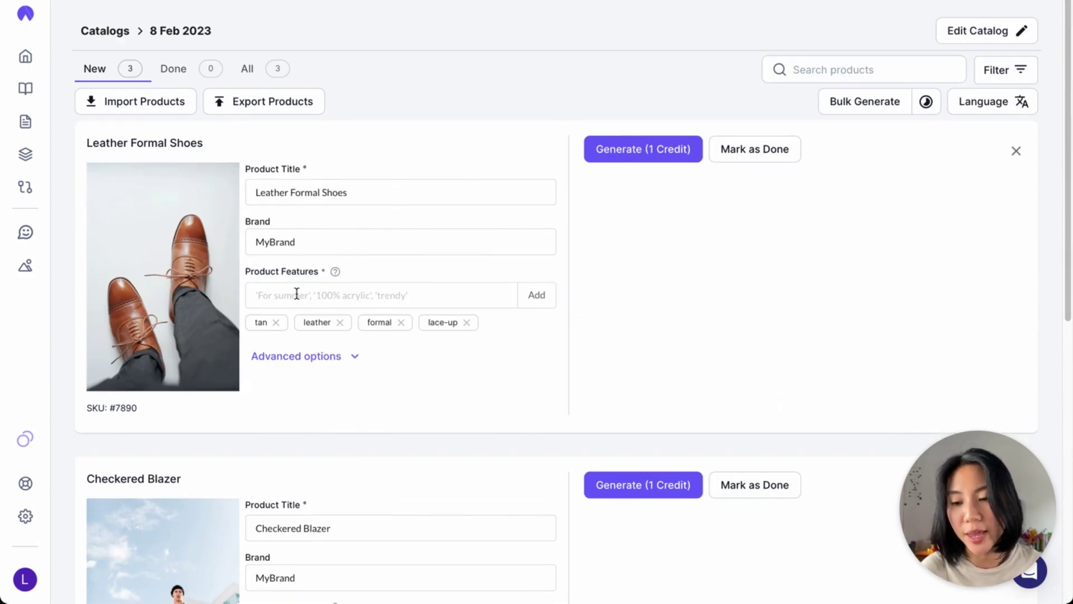
pyautogui.click(342, 355)
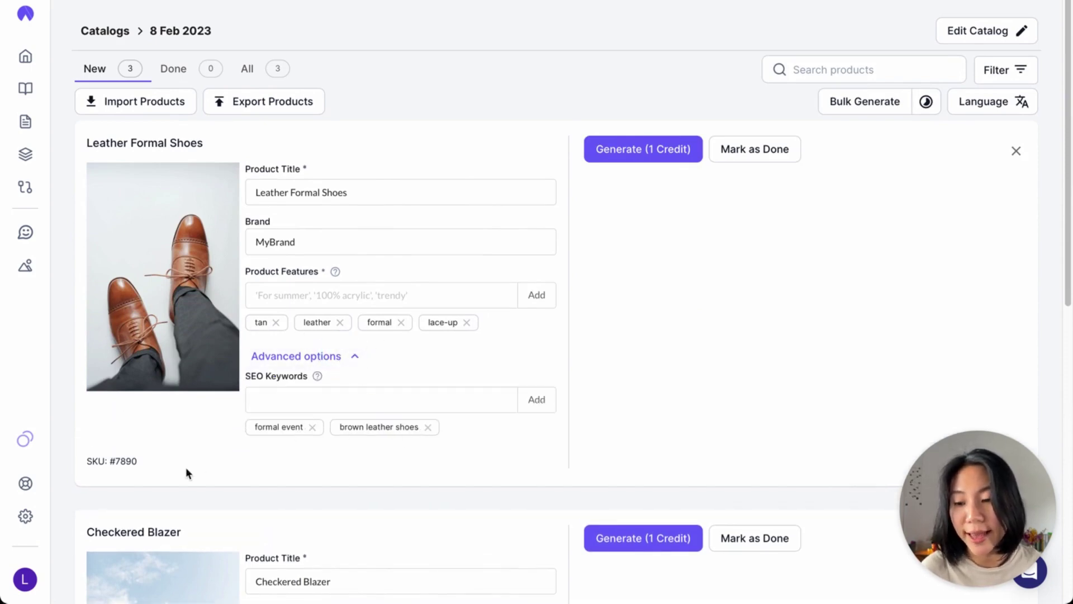
pyautogui.moveTo(145, 463); pyautogui.dragTo(86, 460)
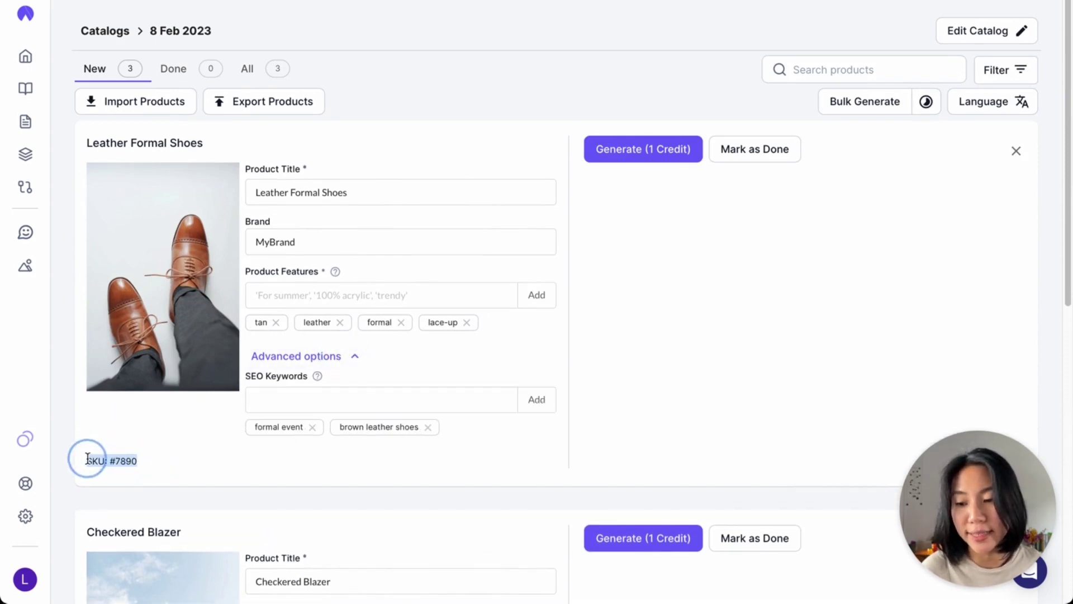
pyautogui.click(196, 476)
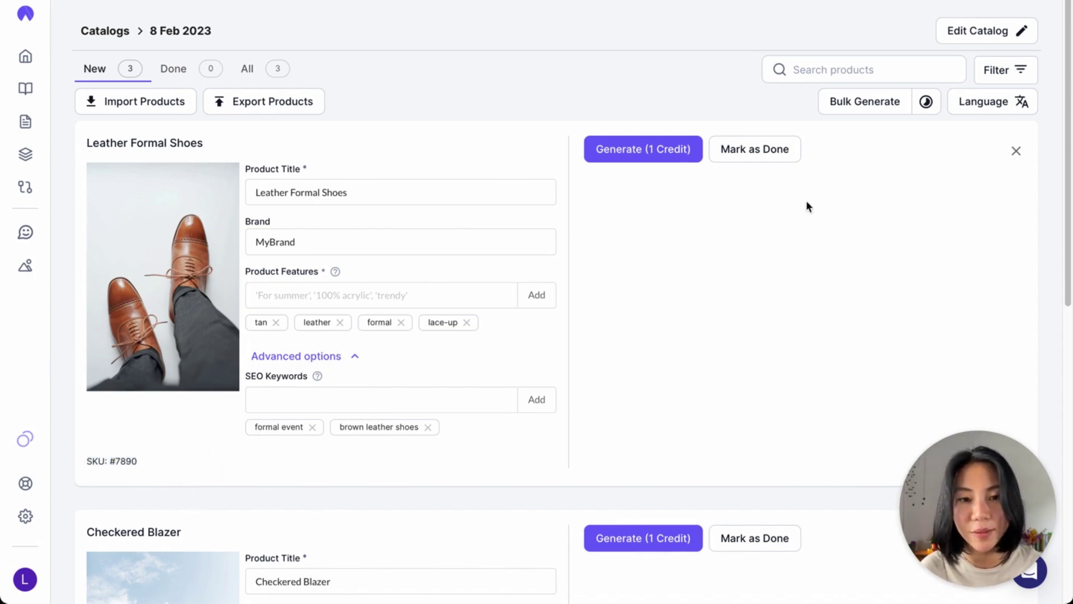
pyautogui.click(869, 66)
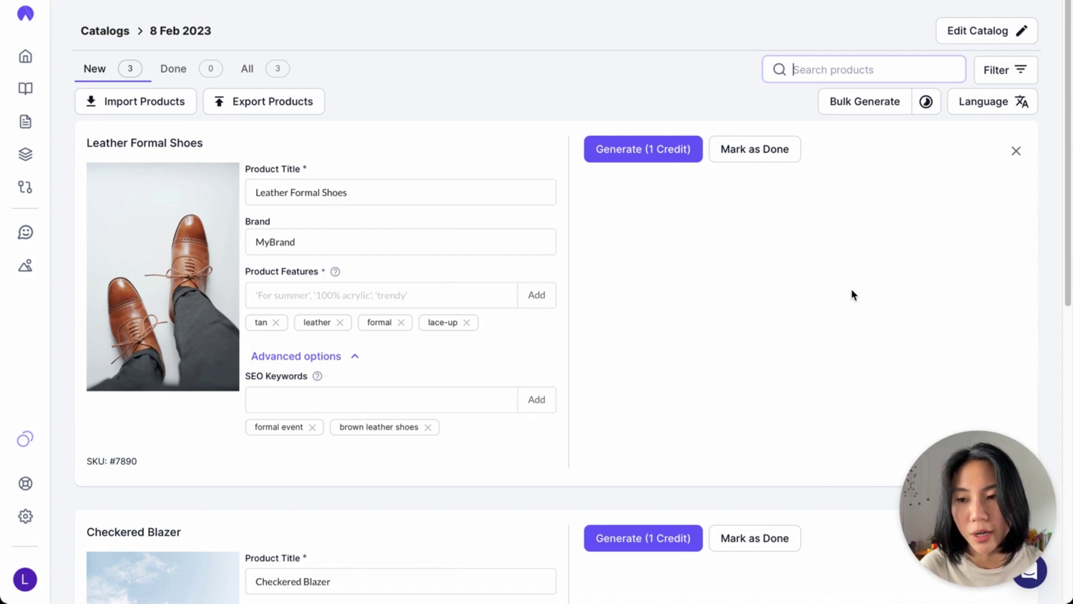
pyautogui.click(935, 296)
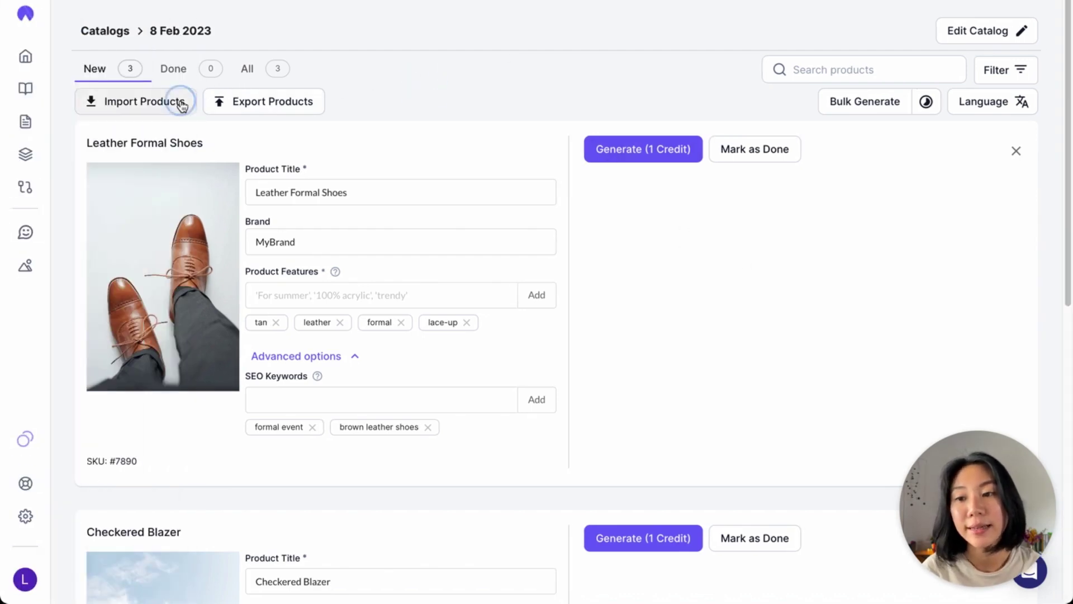
# - Upload catalog_product.csv as a multi-product import and continue past the column-mismatch warning
pyautogui.click(180, 102)
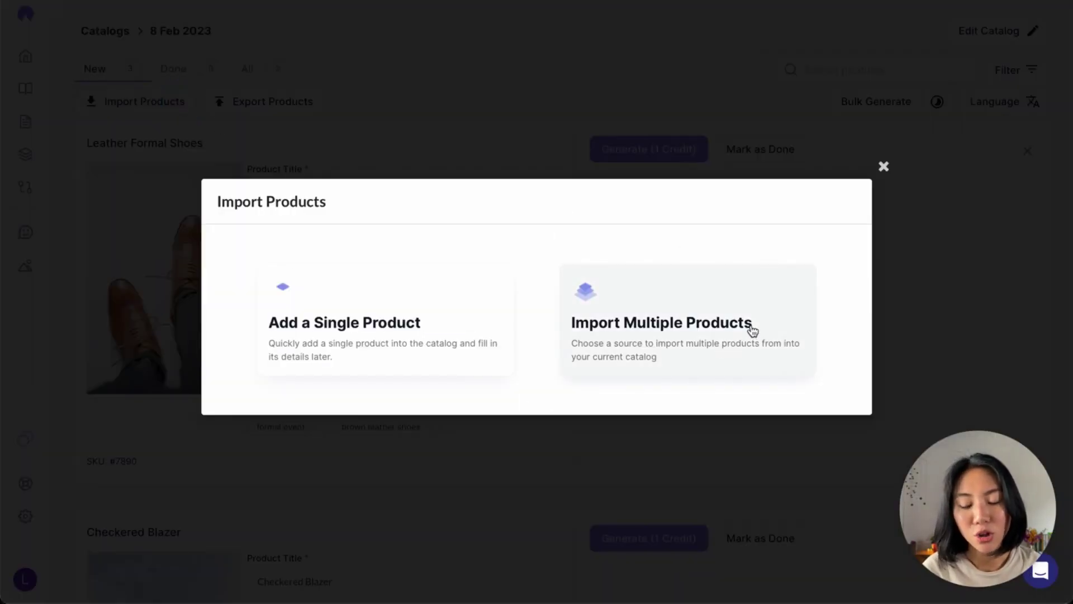
pyautogui.click(743, 345)
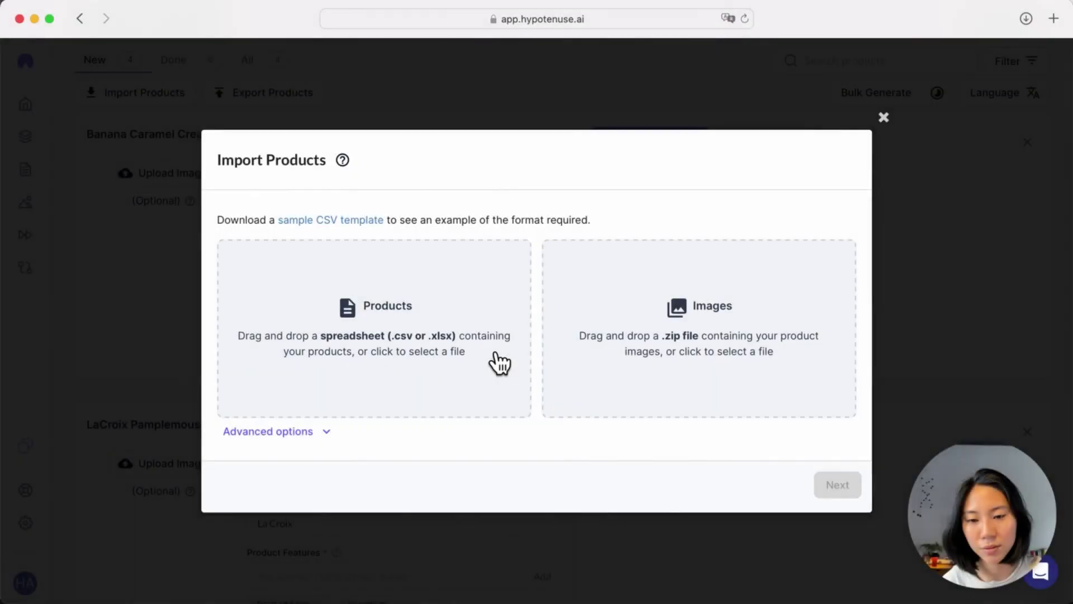
pyautogui.click(494, 358)
pyautogui.click(457, 246)
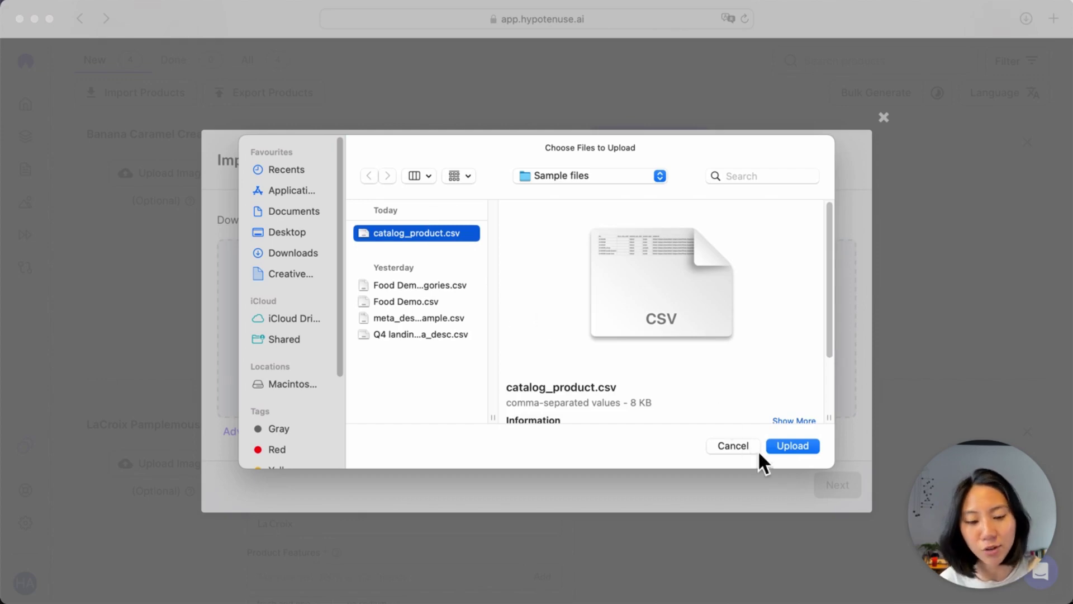
pyautogui.click(795, 447)
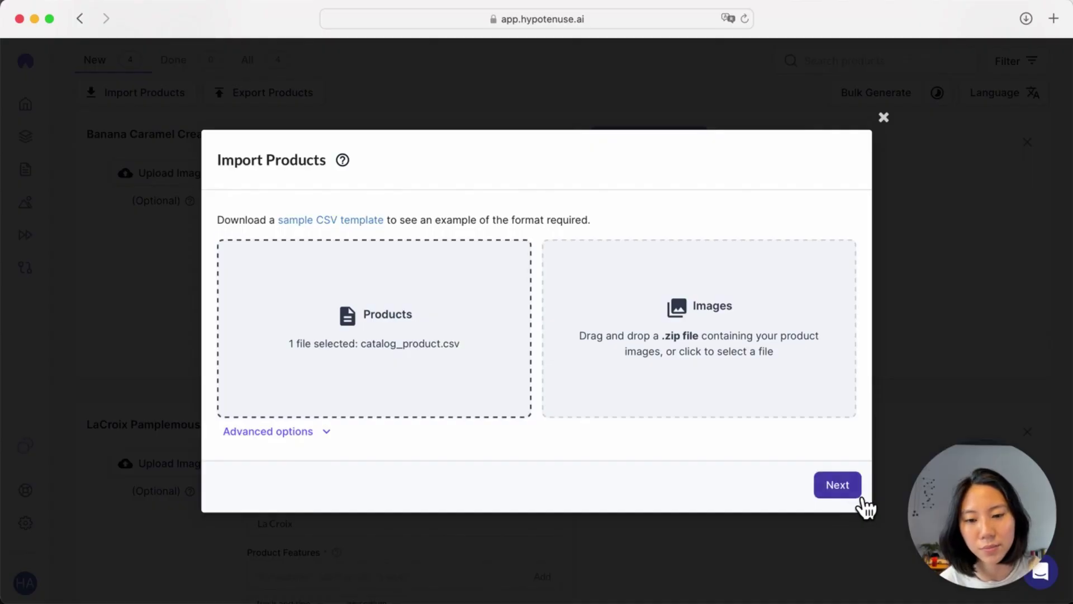
pyautogui.click(861, 497)
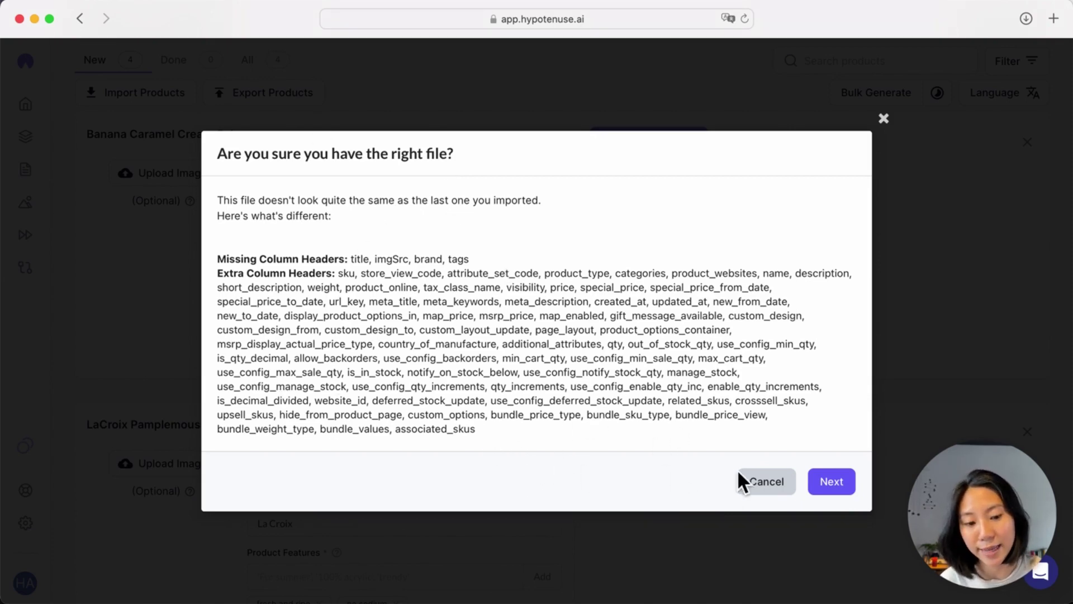
pyautogui.click(833, 479)
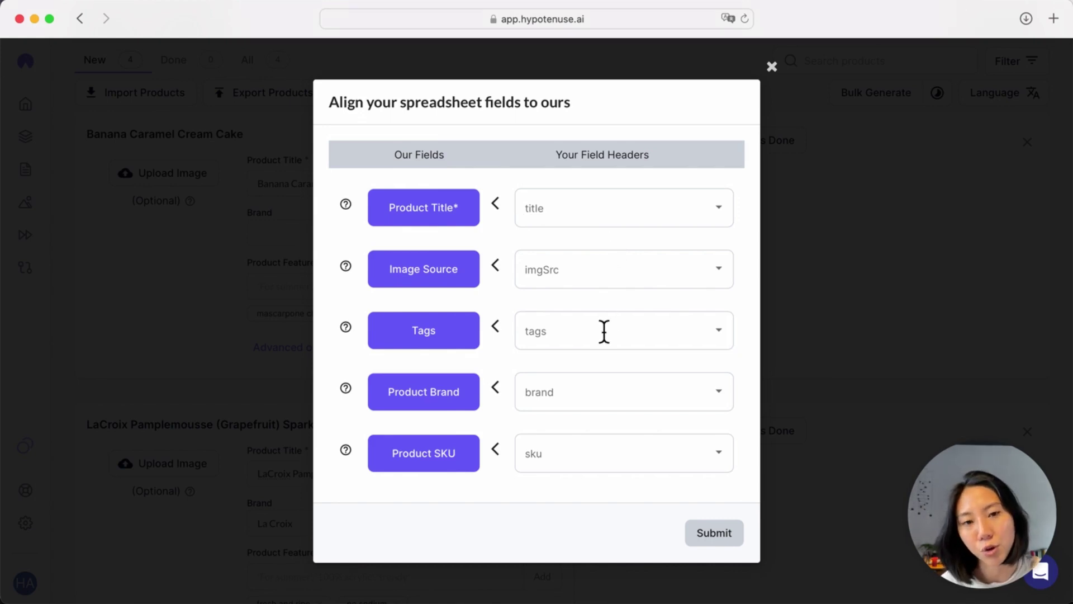
# - Map Product Title to the name column and Product SKU to sku, leaving brand unchanged
pyautogui.click(647, 213)
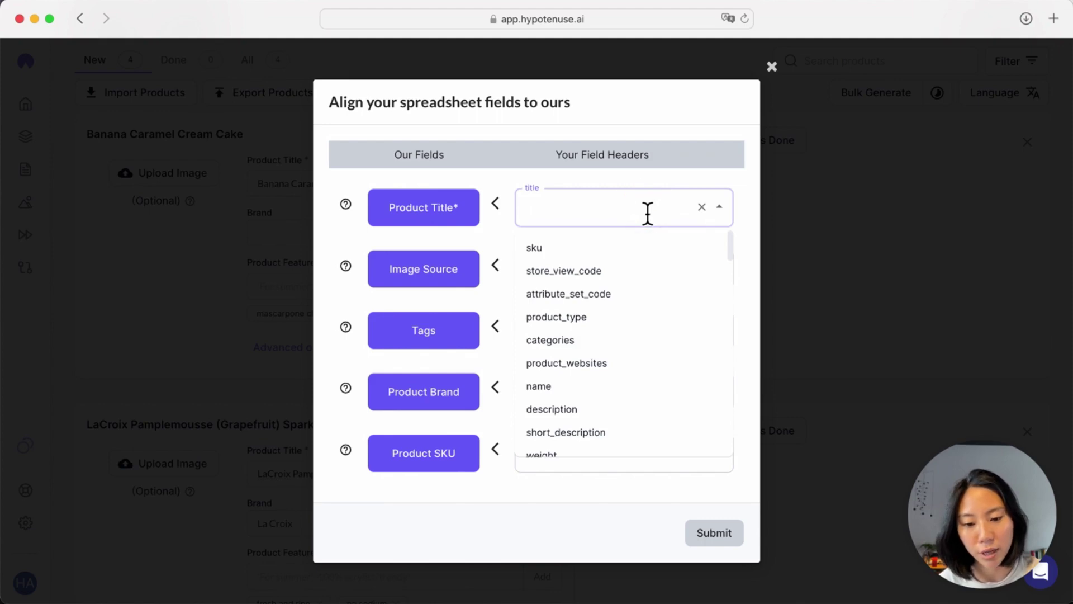
pyautogui.click(621, 387)
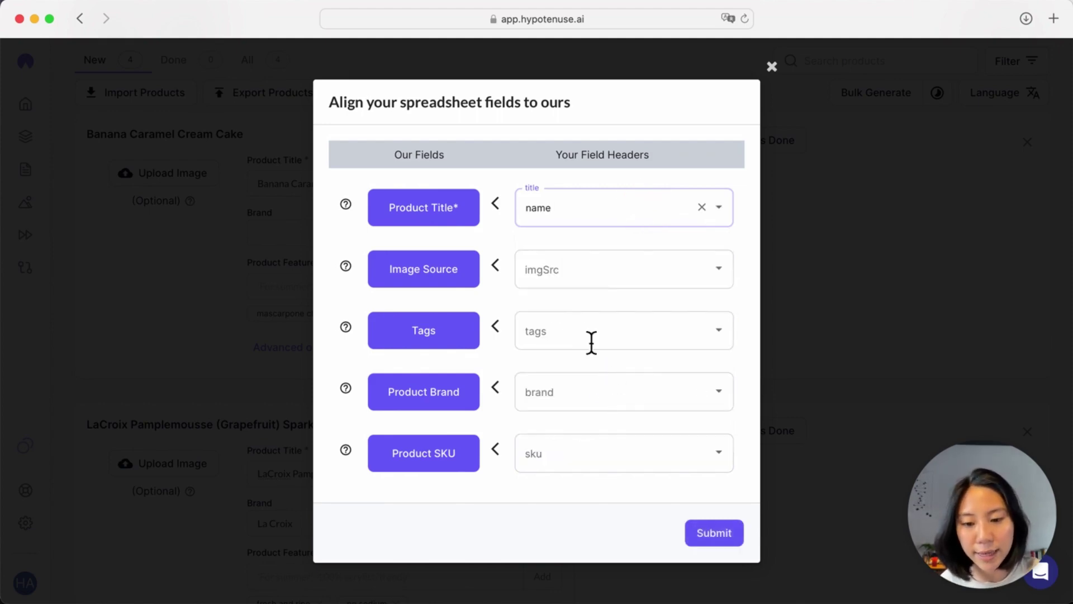
pyautogui.click(608, 390)
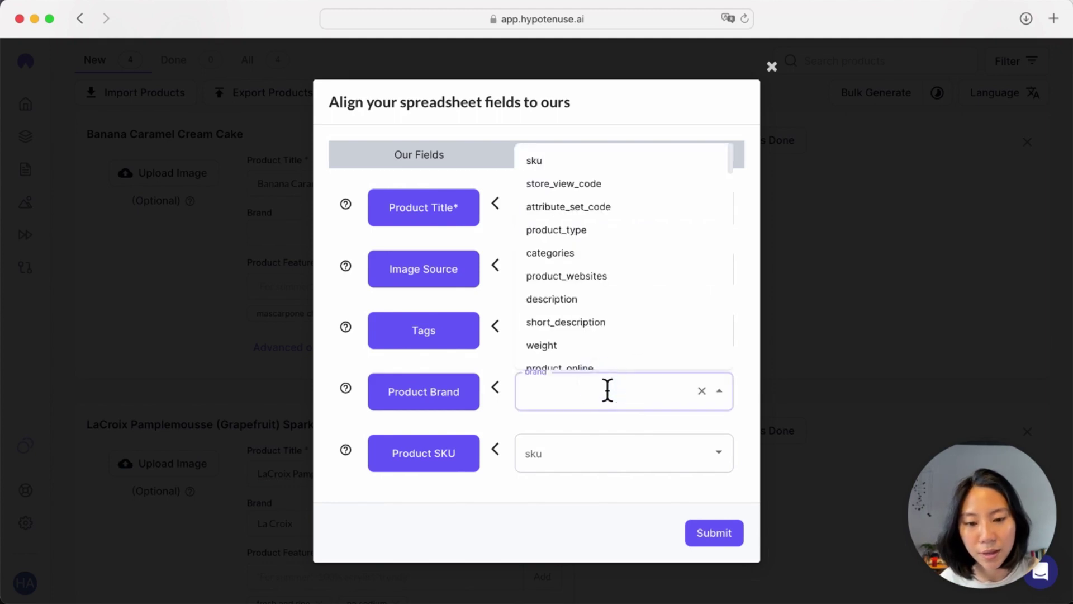
pyautogui.write('bran')
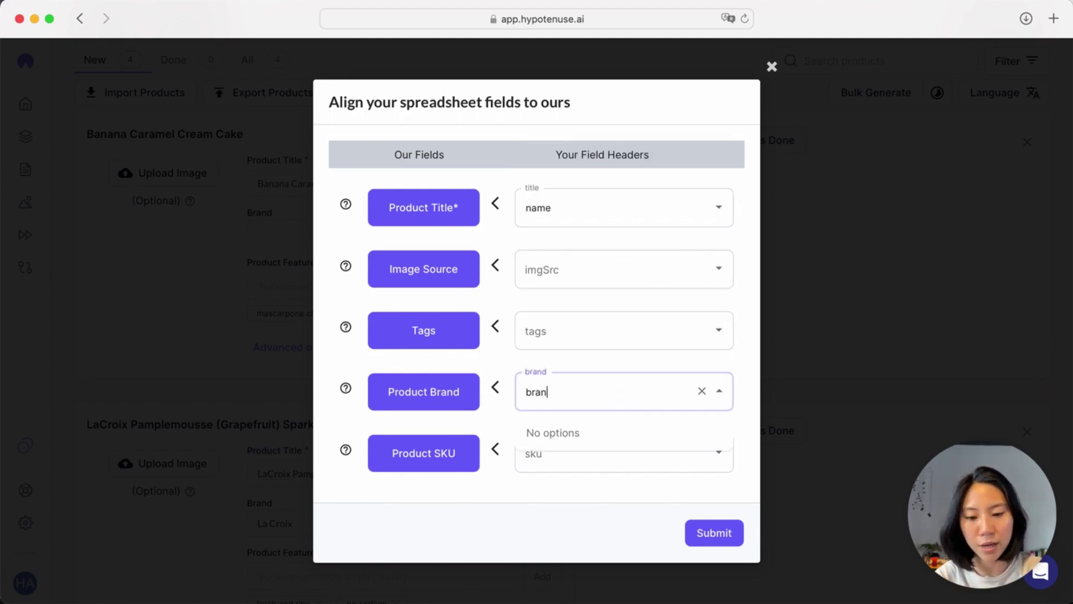
pyautogui.press('super+a')
pyautogui.press('BackSpace')
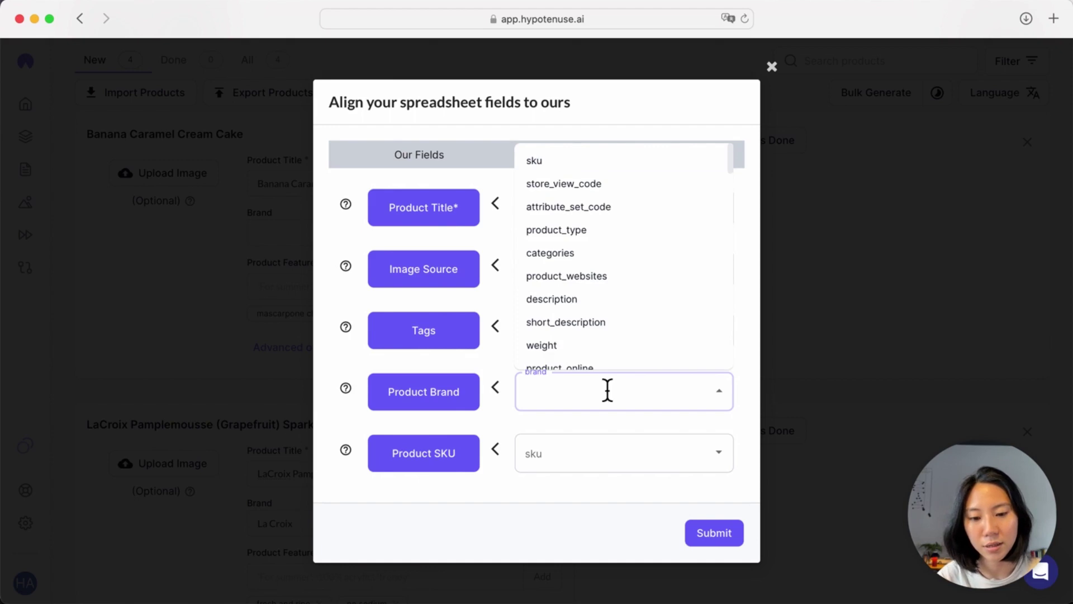
pyautogui.scroll(-2, 629, 363)
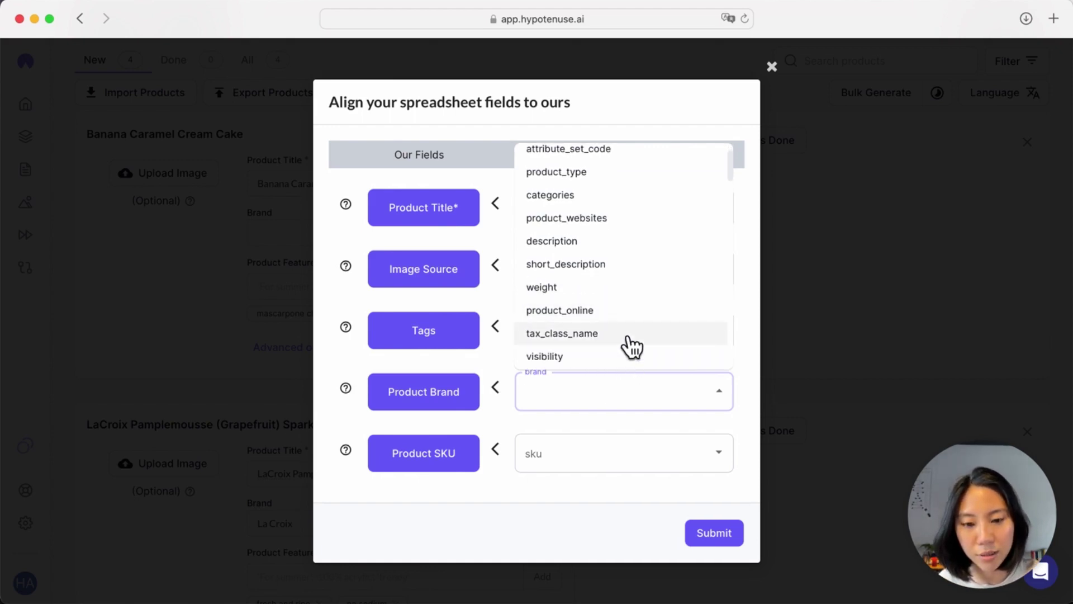
pyautogui.scroll(-5, 618, 237)
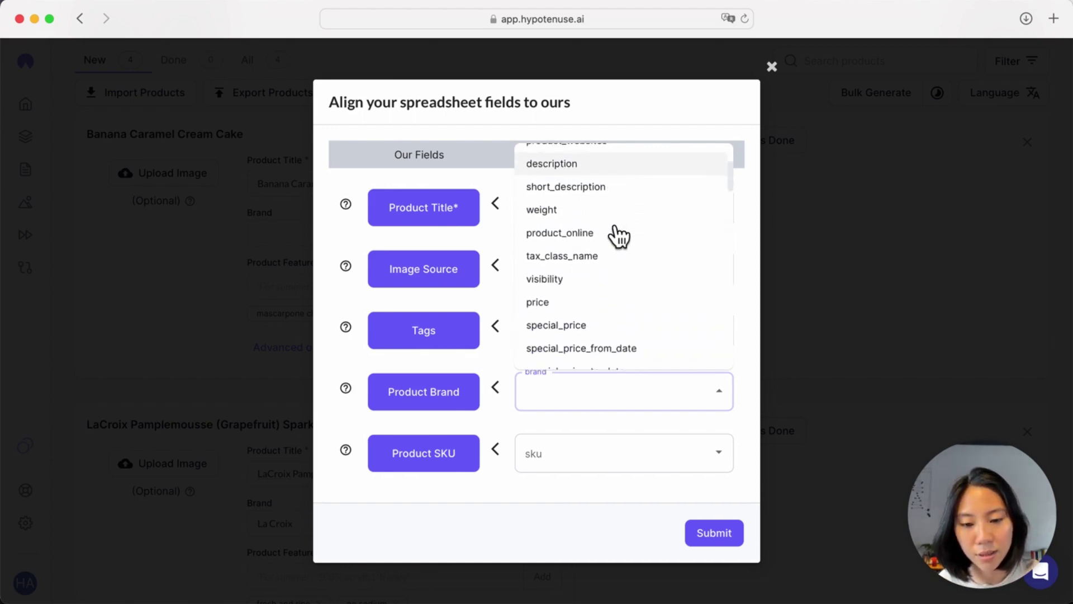
pyautogui.scroll(-10, 618, 235)
pyautogui.scroll(15, 618, 235)
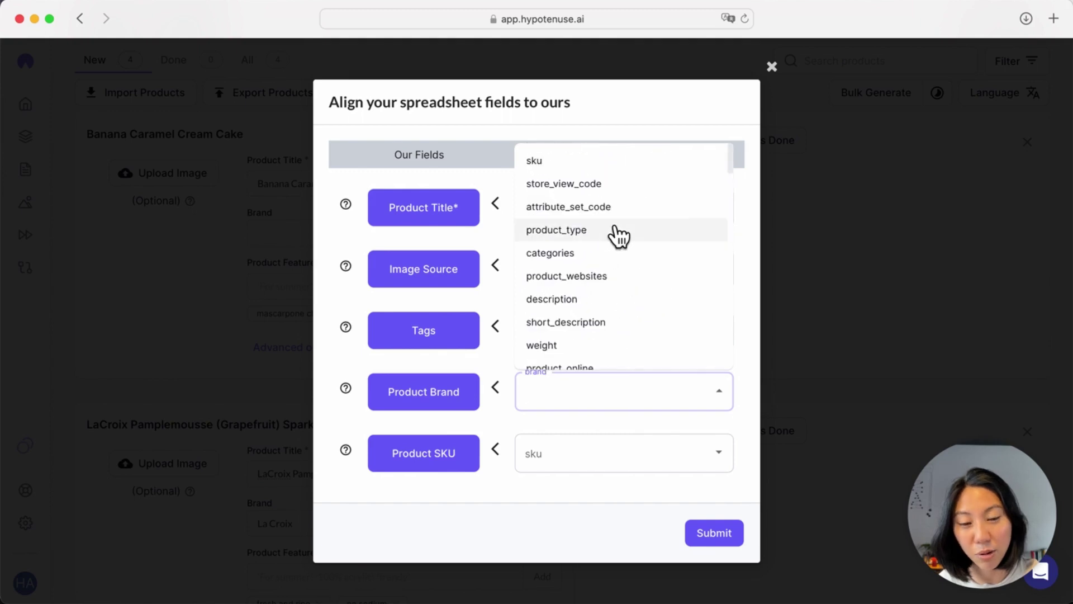
pyautogui.click(586, 437)
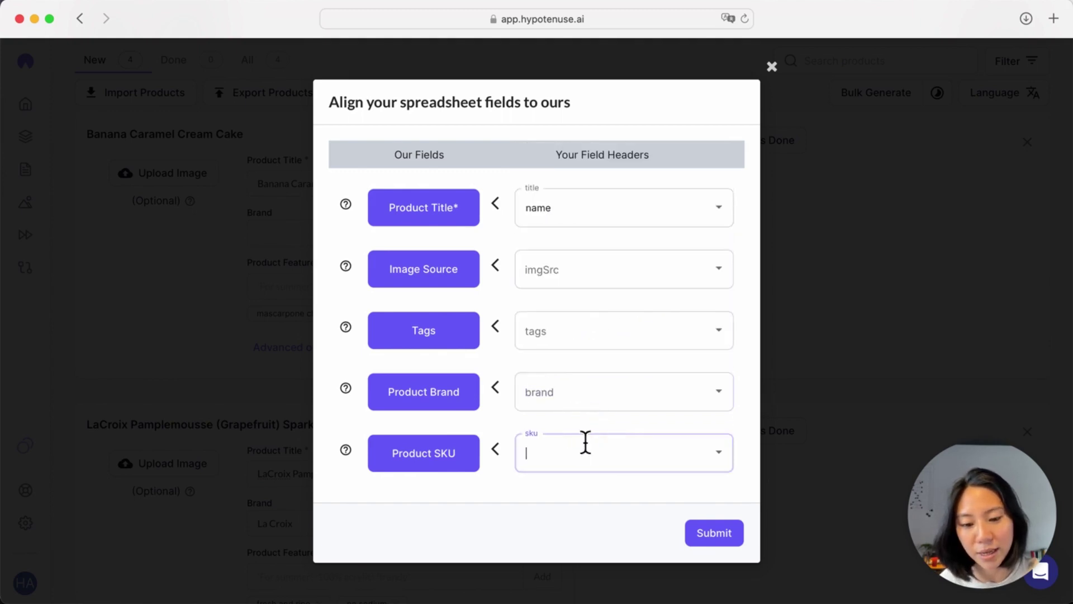
pyautogui.click(579, 455)
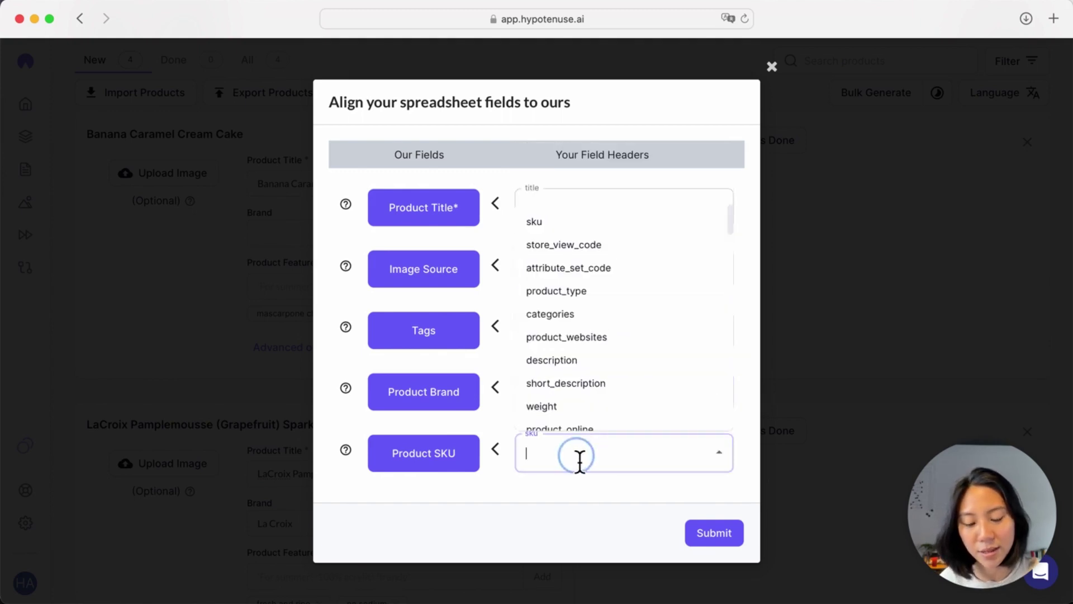
pyautogui.click(645, 232)
# - Add product_type, categories and short_description as Tags columns and submit the import
pyautogui.click(628, 342)
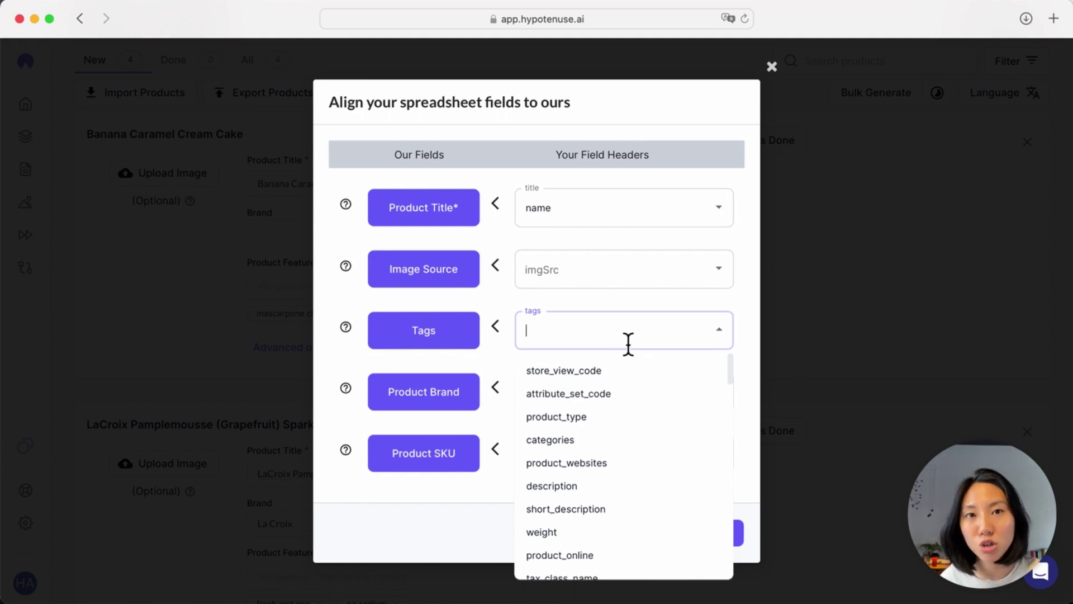
pyautogui.click(627, 435)
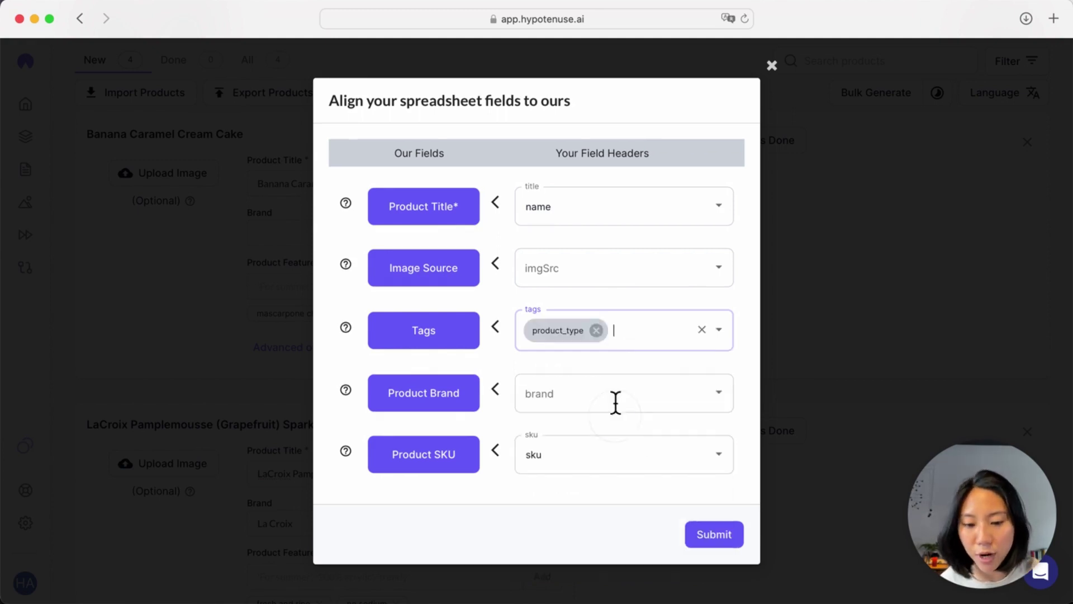
pyautogui.click(630, 345)
pyautogui.click(612, 420)
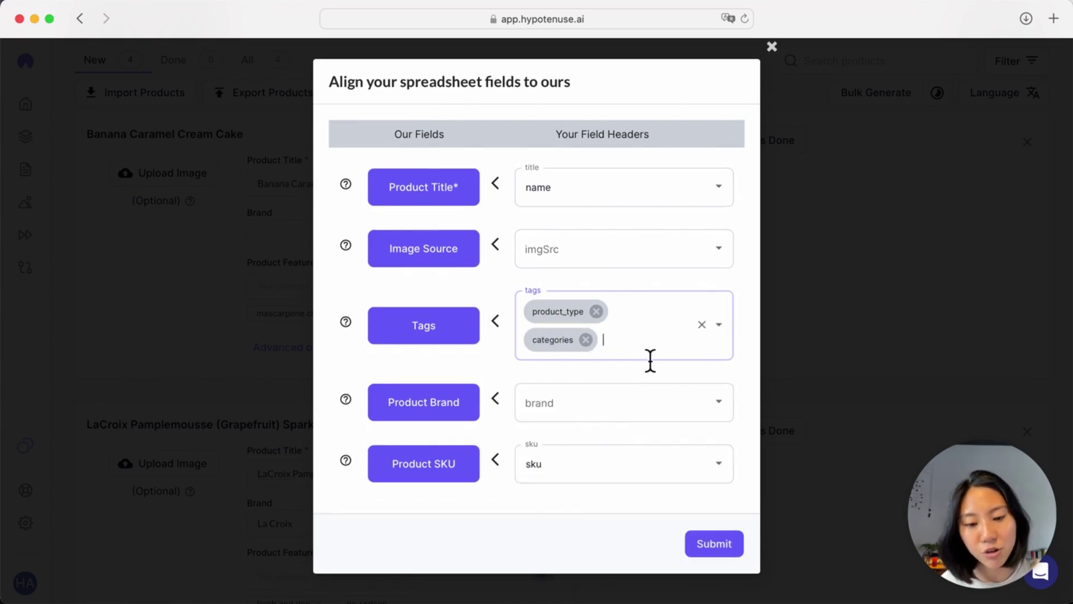
pyautogui.click(648, 356)
pyautogui.scroll(-1, 642, 447)
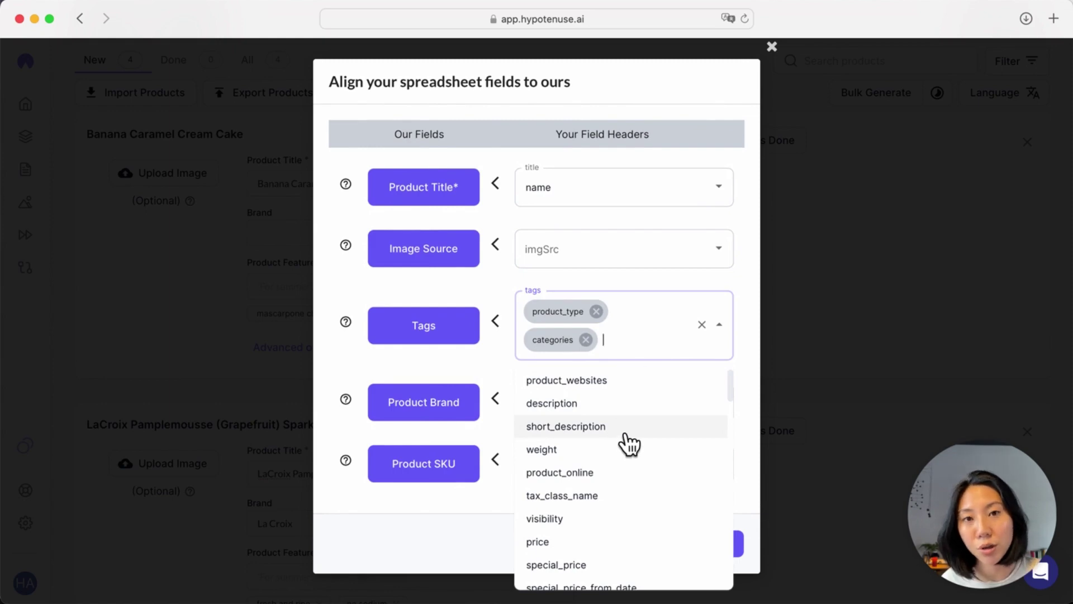
pyautogui.click(628, 442)
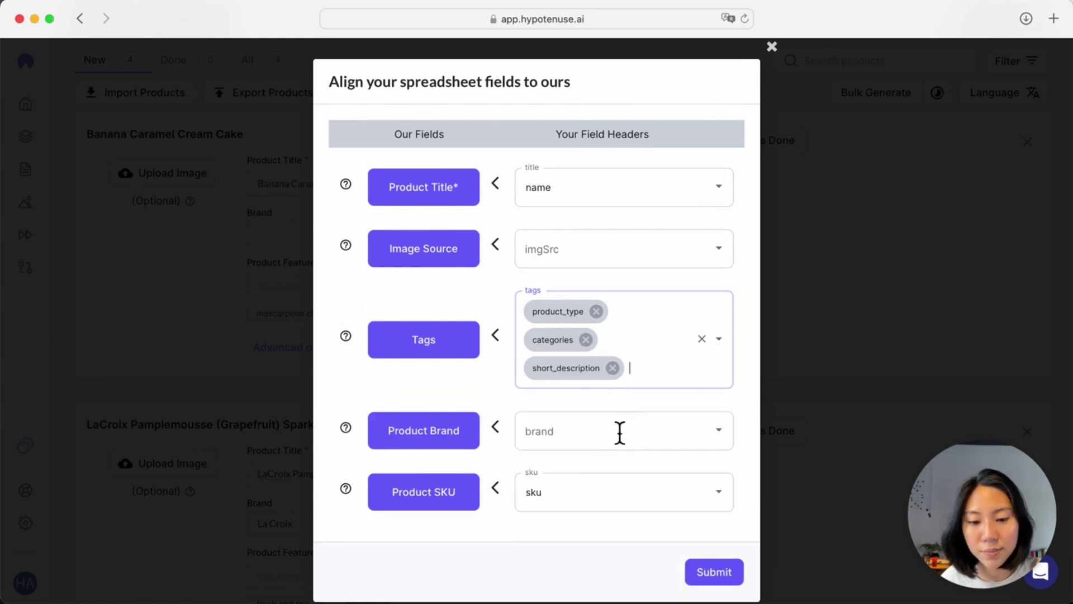
pyautogui.click(643, 383)
pyautogui.scroll(-3, 663, 244)
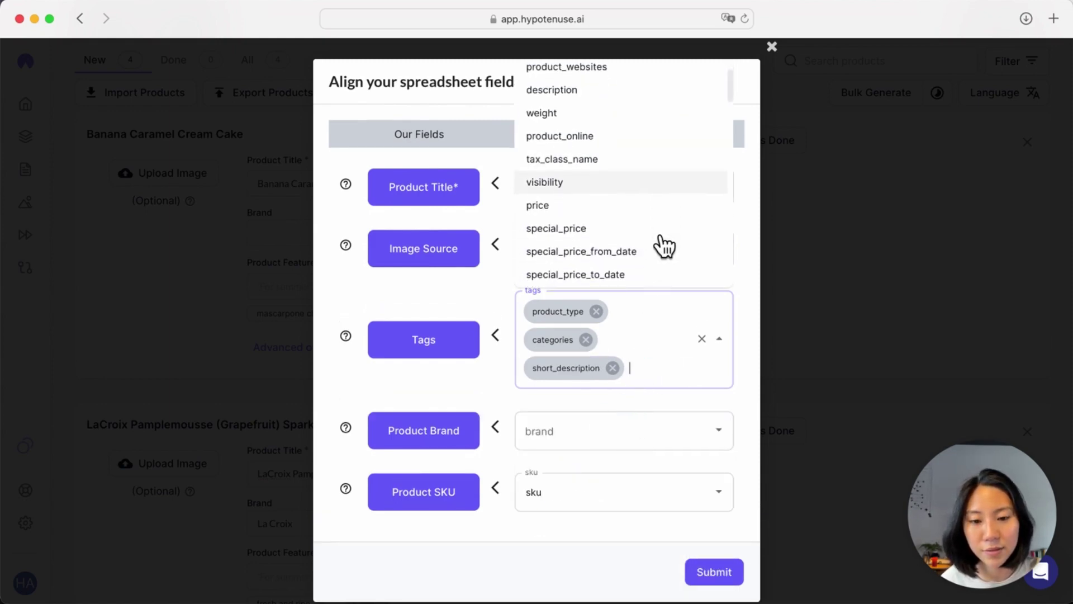
pyautogui.scroll(-10, 663, 245)
pyautogui.scroll(12, 661, 244)
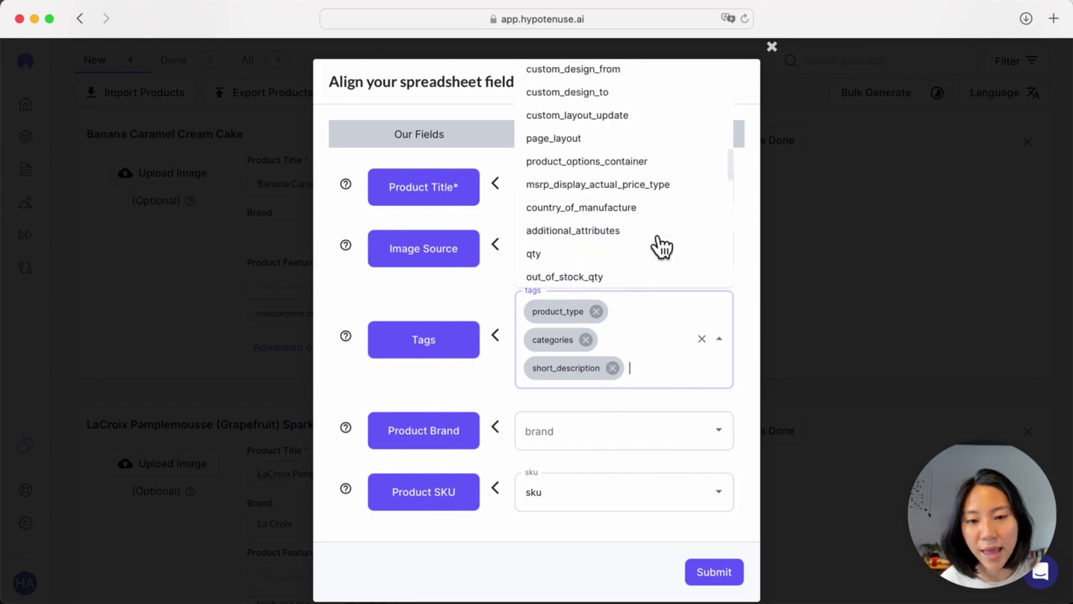
pyautogui.click(744, 215)
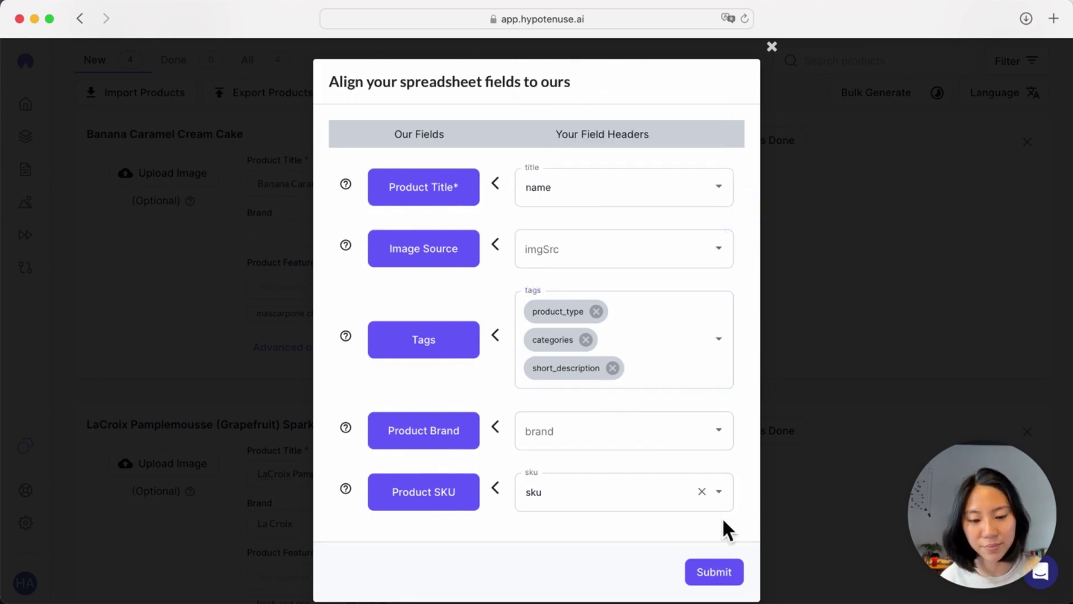
pyautogui.click(721, 575)
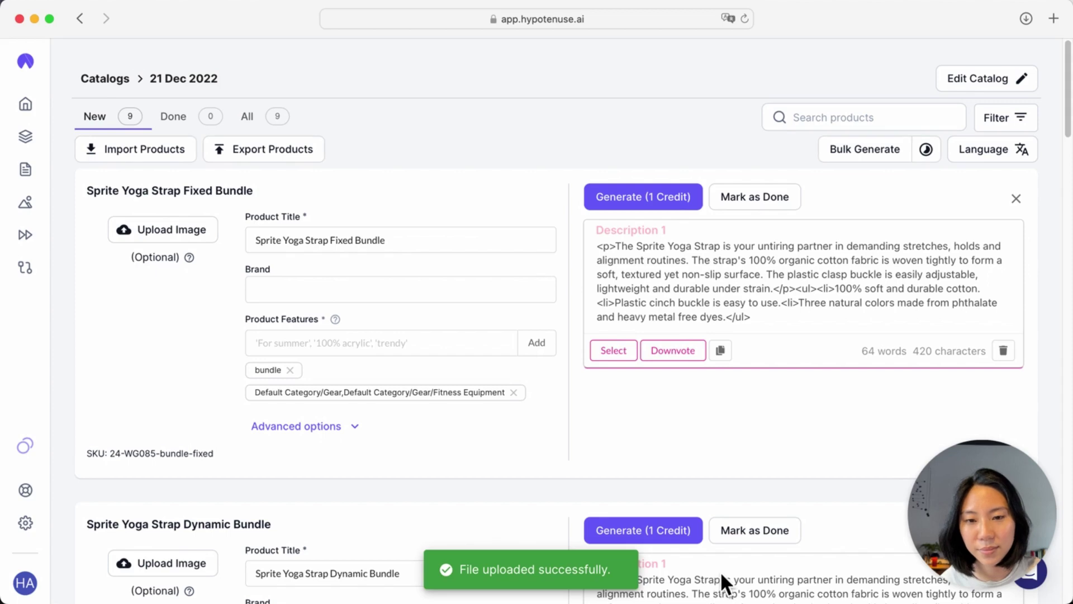
# - Review the 10 imported product cards, peek at Advanced options, and open the Bulk Generate dialog
pyautogui.scroll(-1, 706, 445)
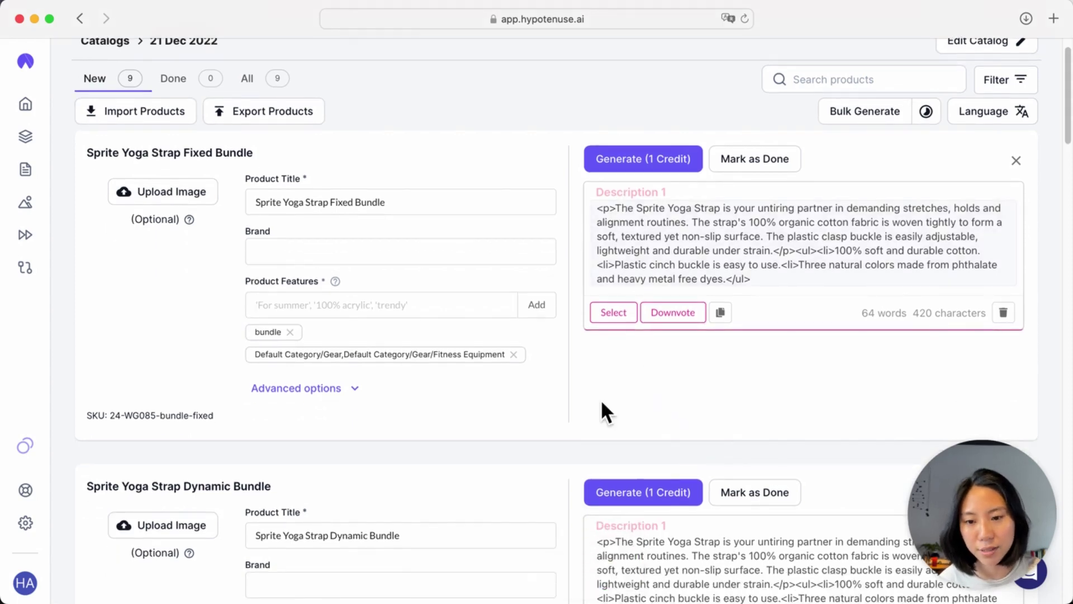
pyautogui.scroll(-1, 307, 374)
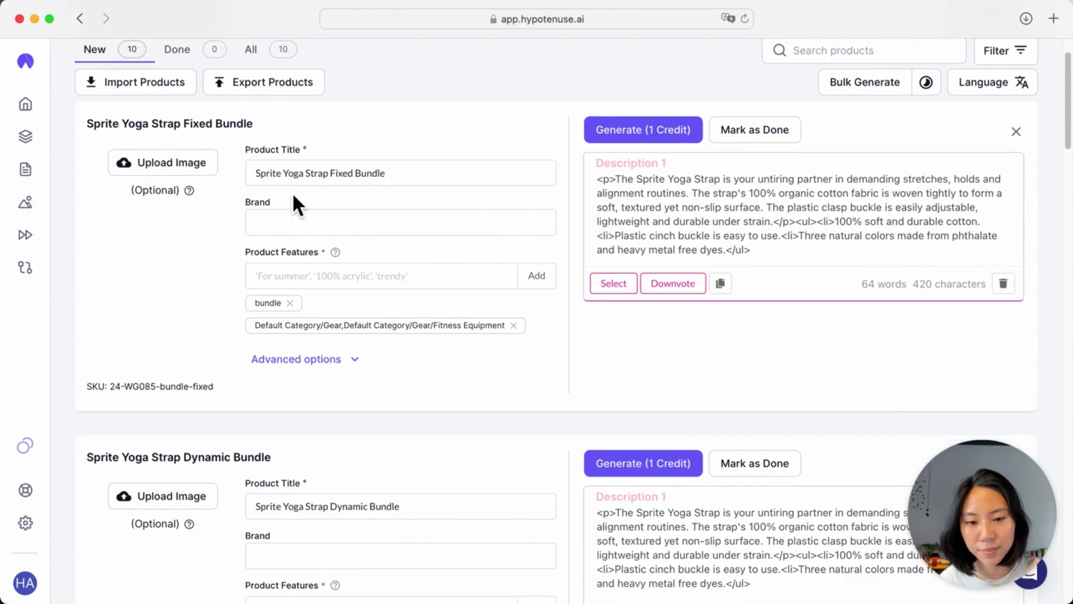
pyautogui.scroll(-1, 393, 191)
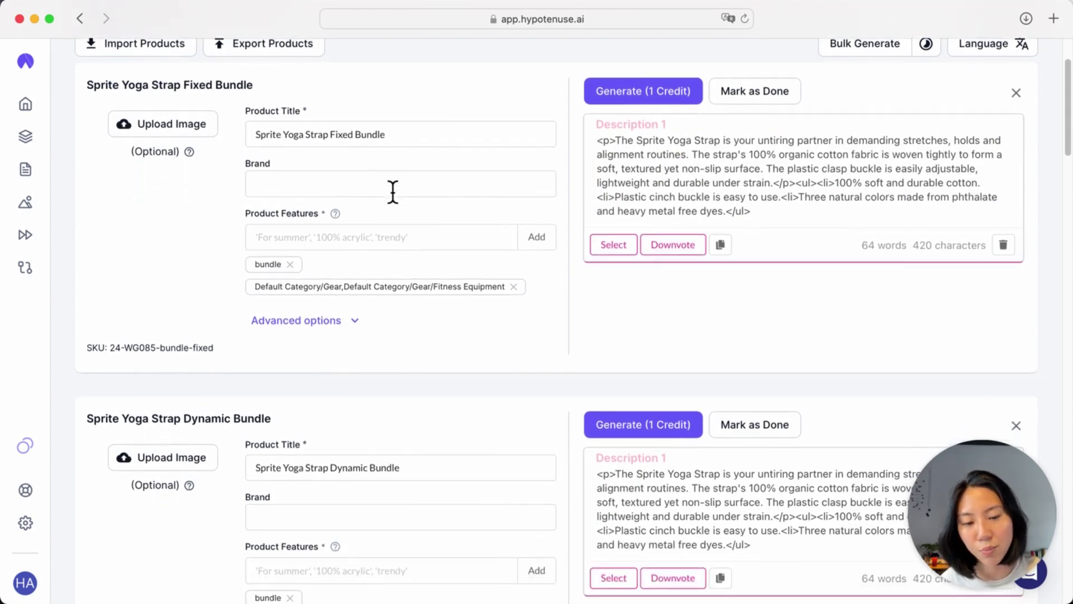
pyautogui.scroll(-1, 334, 288)
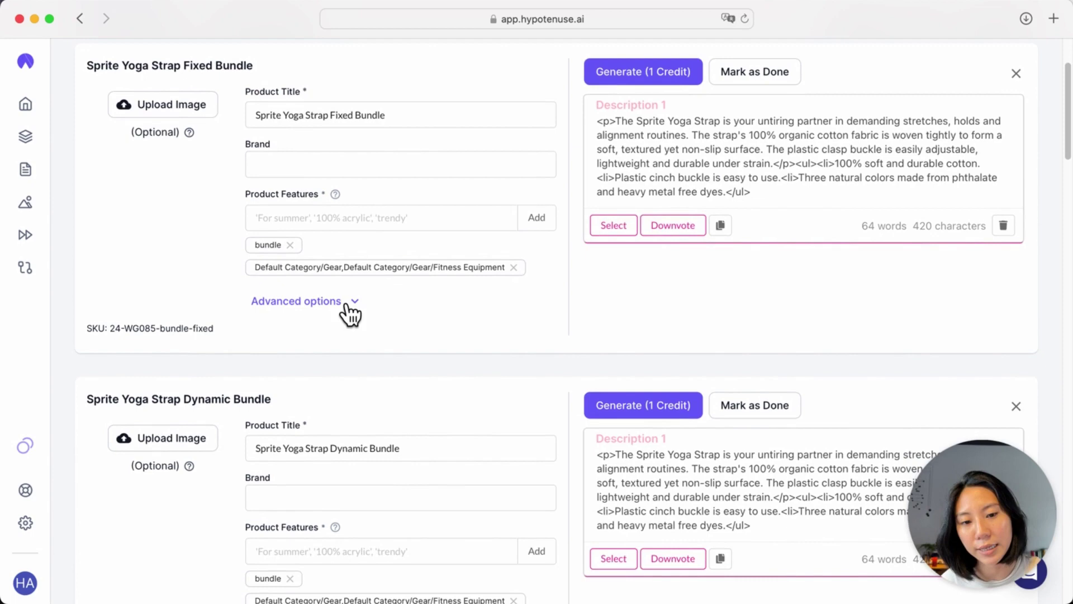
pyautogui.click(349, 301)
pyautogui.click(358, 301)
pyautogui.scroll(-3, 367, 314)
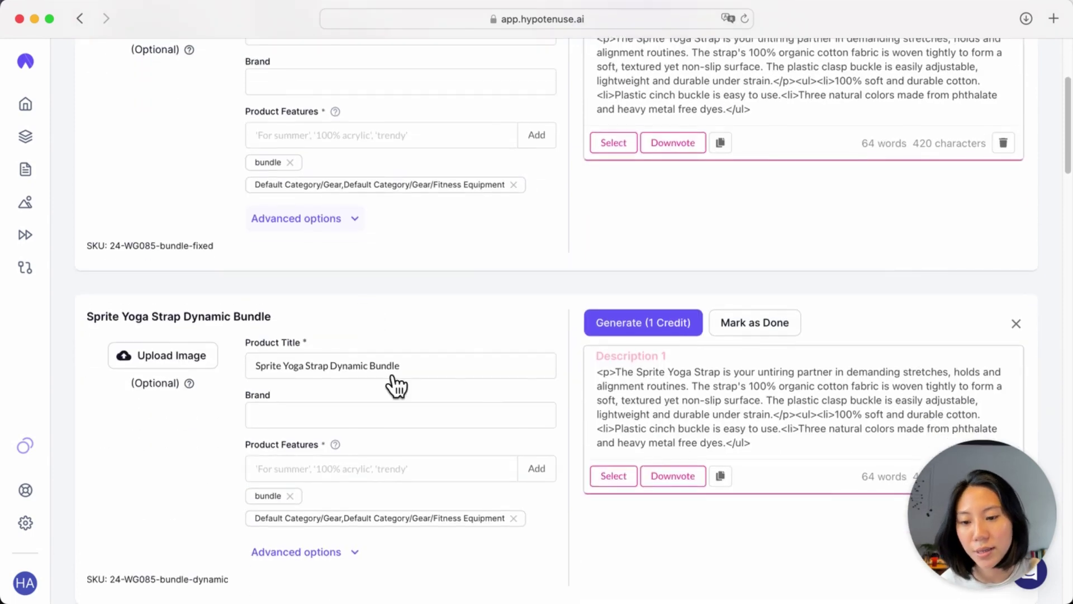
pyautogui.scroll(-7, 395, 383)
pyautogui.scroll(12, 385, 369)
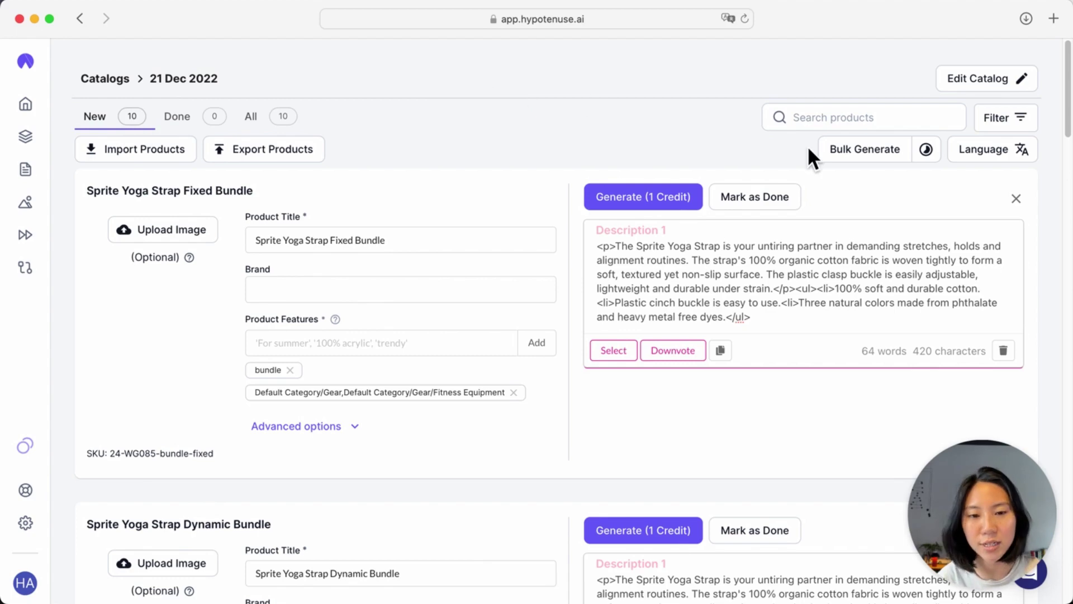
pyautogui.click(885, 160)
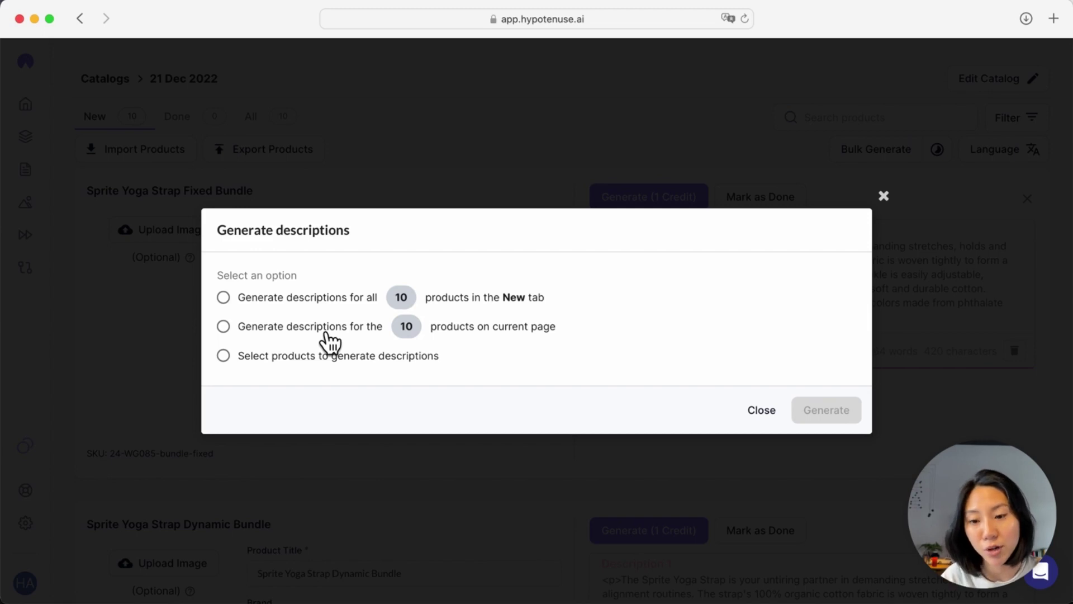
# - After a look at the Select products list, generate descriptions for all 10 New-tab products (10 credits)
pyautogui.click(336, 357)
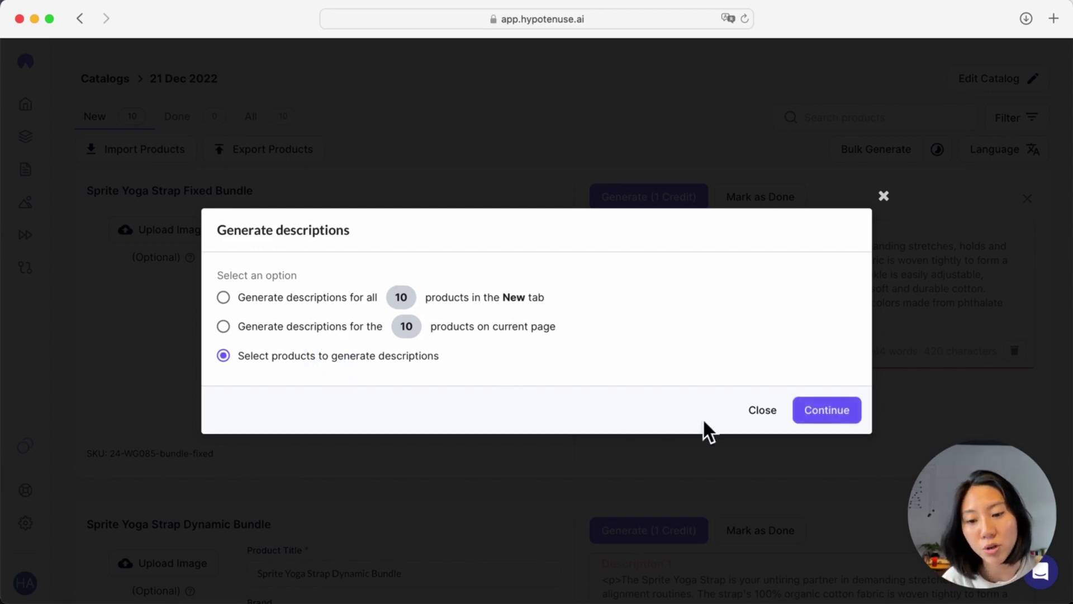
pyautogui.click(807, 413)
pyautogui.scroll(-5, 347, 262)
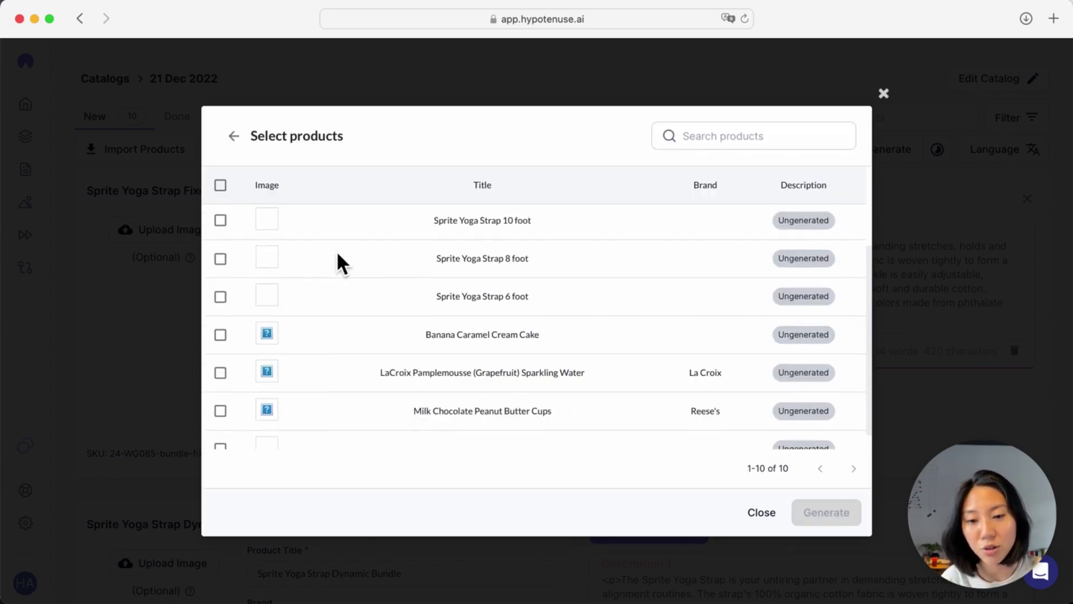
pyautogui.scroll(5, 383, 330)
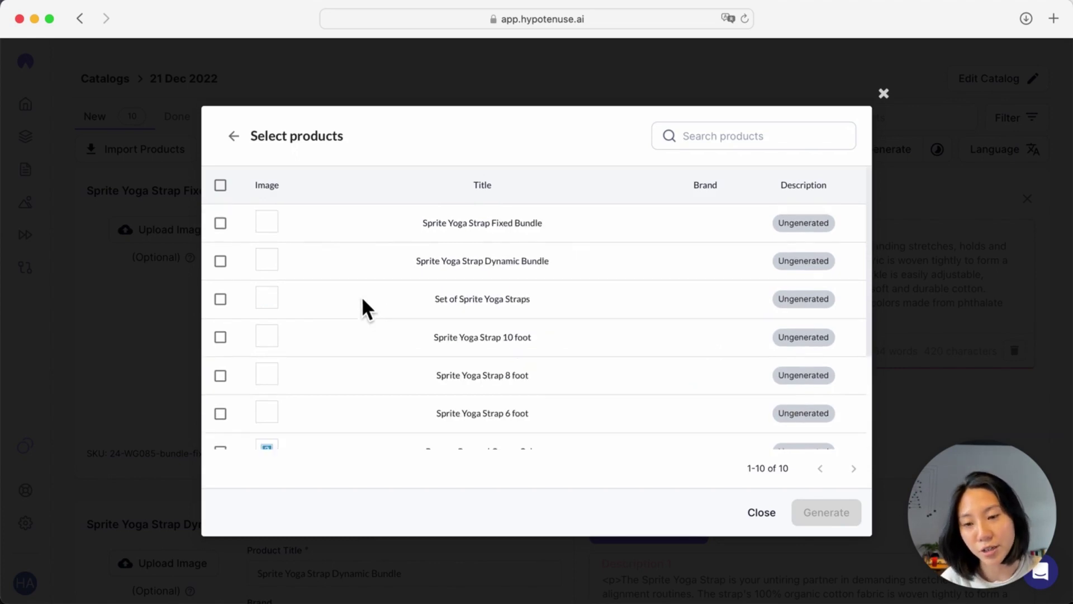
pyautogui.click(241, 150)
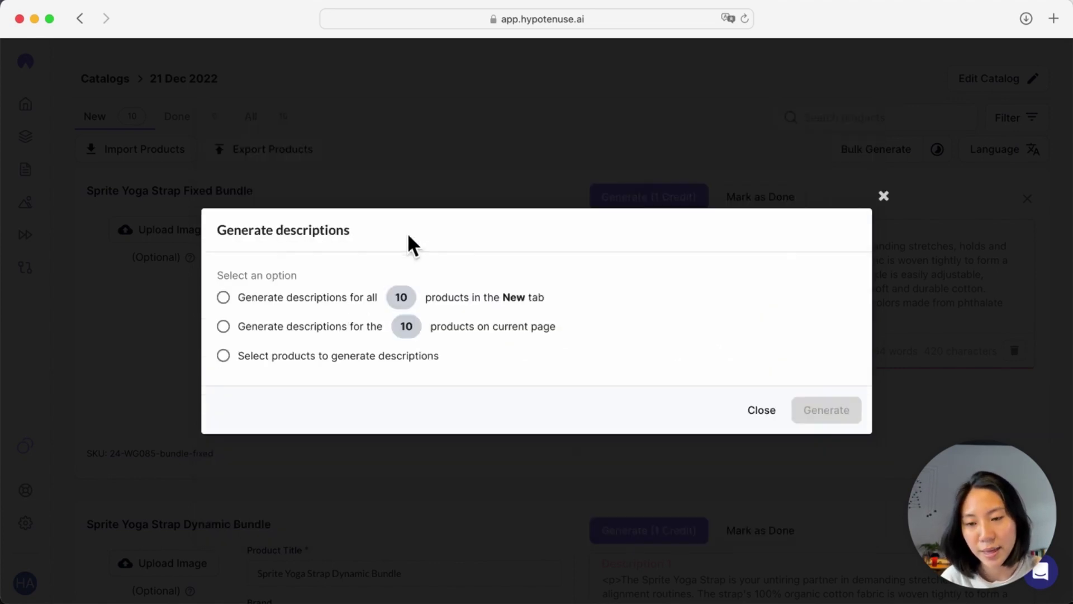
pyautogui.click(285, 302)
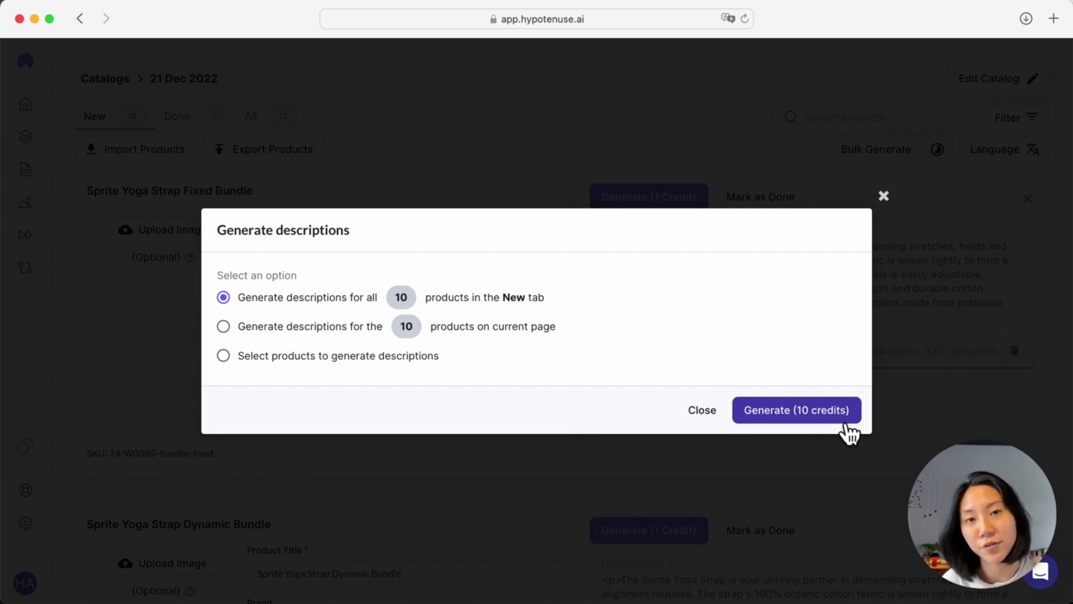
pyautogui.click(846, 420)
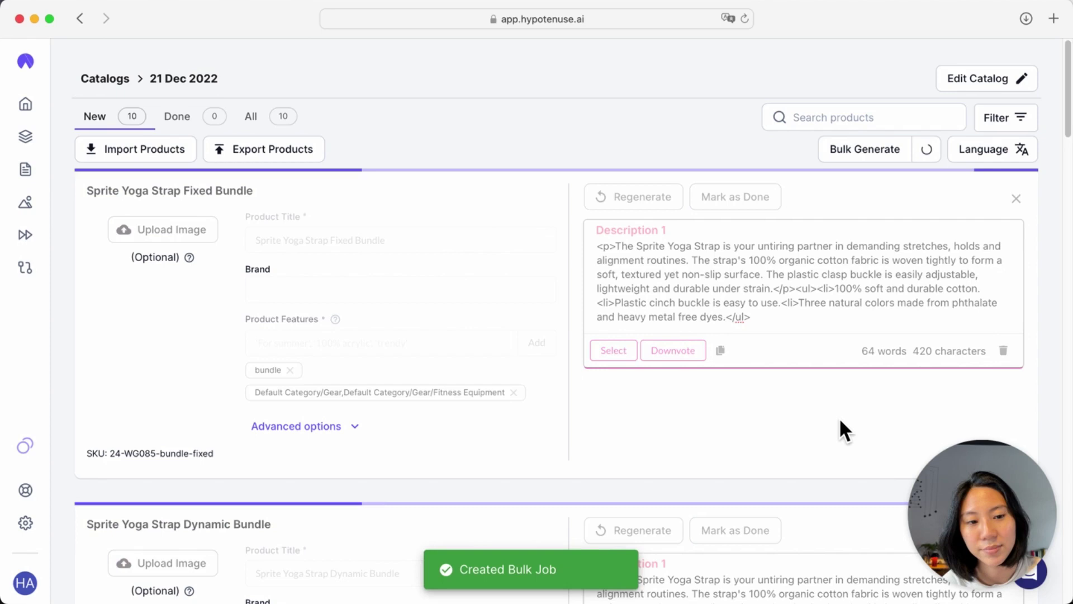
# - Scroll through the product cards while the bulk job runs, then return to the top
pyautogui.scroll(-1, 487, 204)
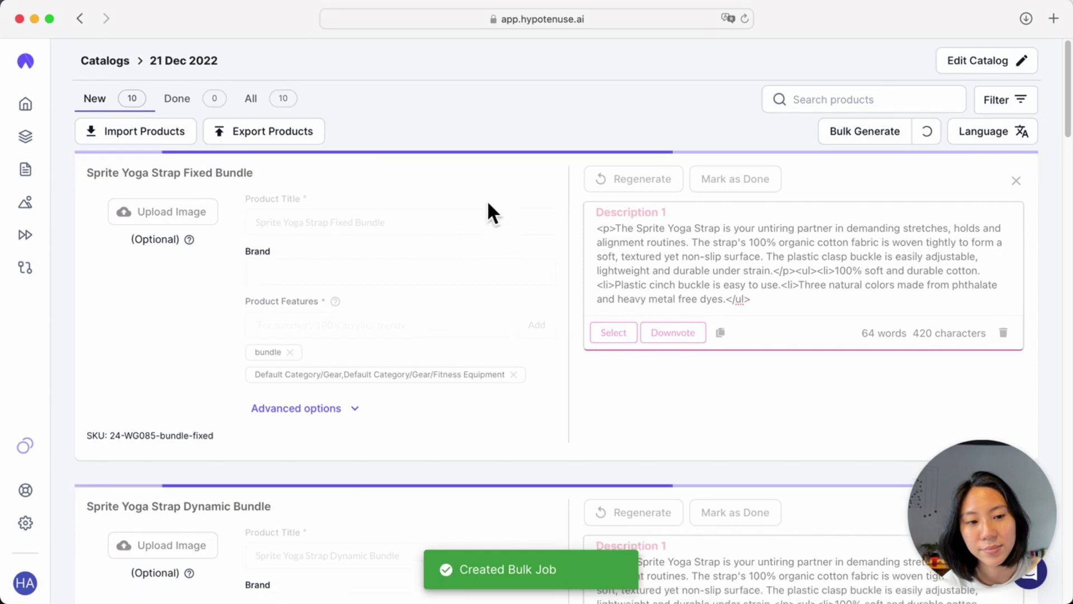
pyautogui.scroll(-10, 487, 212)
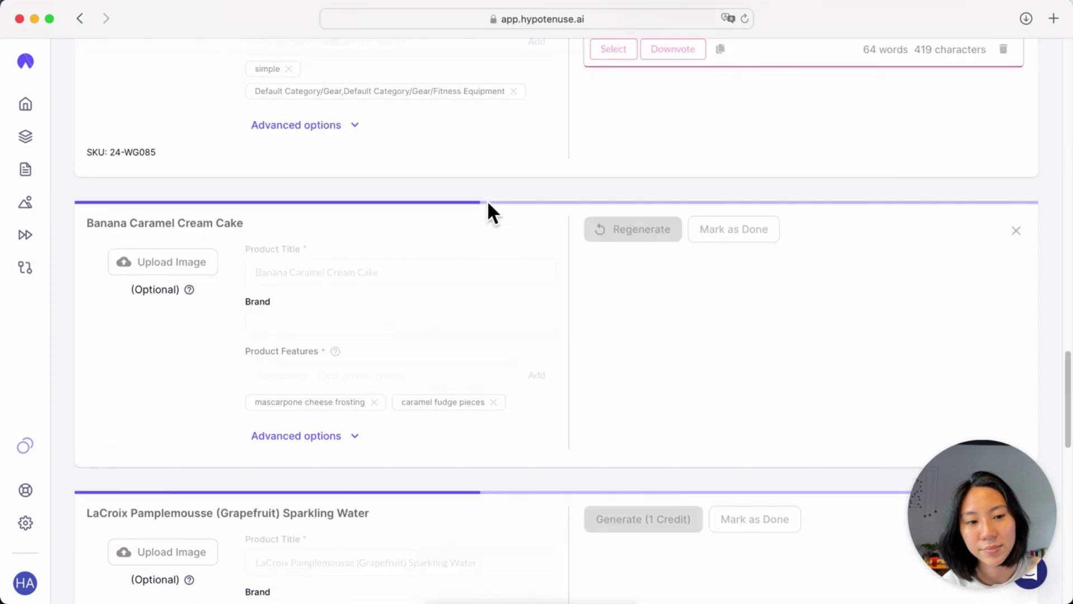
pyautogui.scroll(-10, 487, 211)
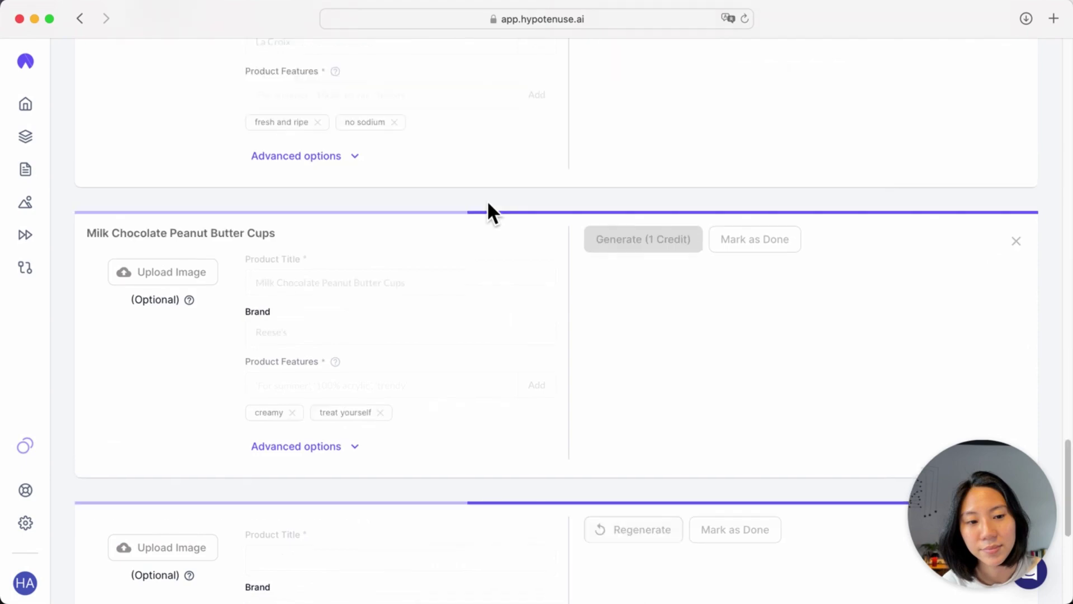
pyautogui.scroll(15, 488, 211)
pyautogui.scroll(20, 487, 211)
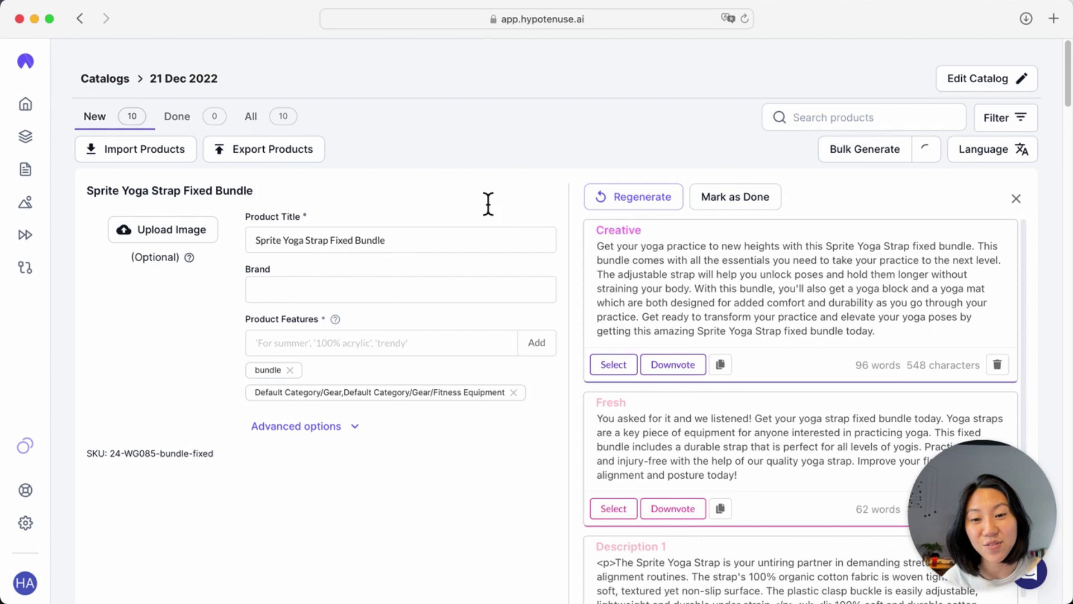
# - Scroll the catalog down and back up until the Sprite Yoga Strap Fixed Bundle card and New/Done tabs show
pyautogui.scroll(-2, 487, 204)
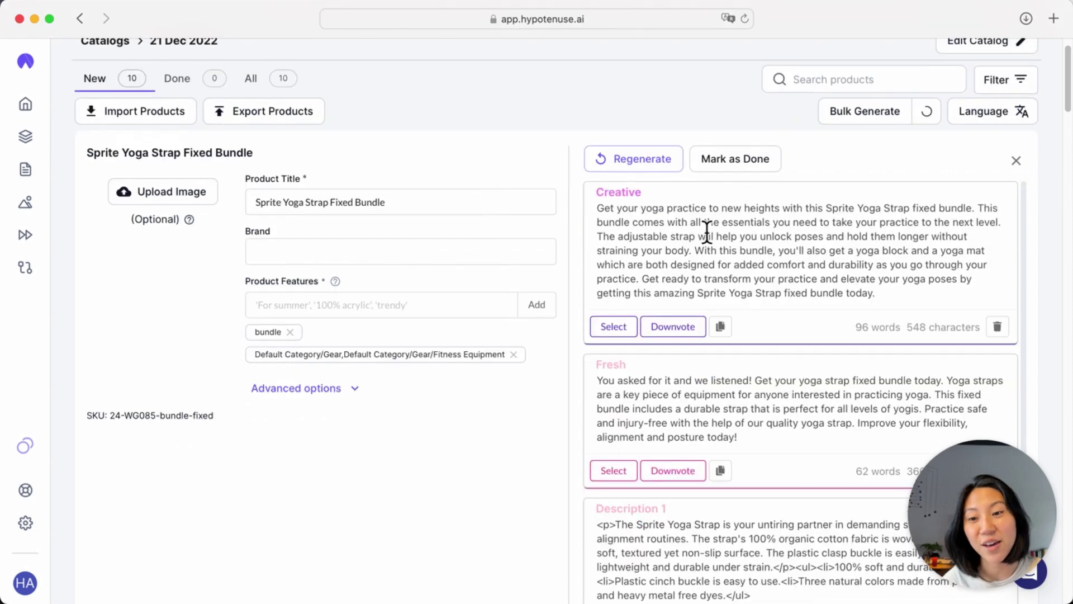
pyautogui.scroll(-2, 944, 167)
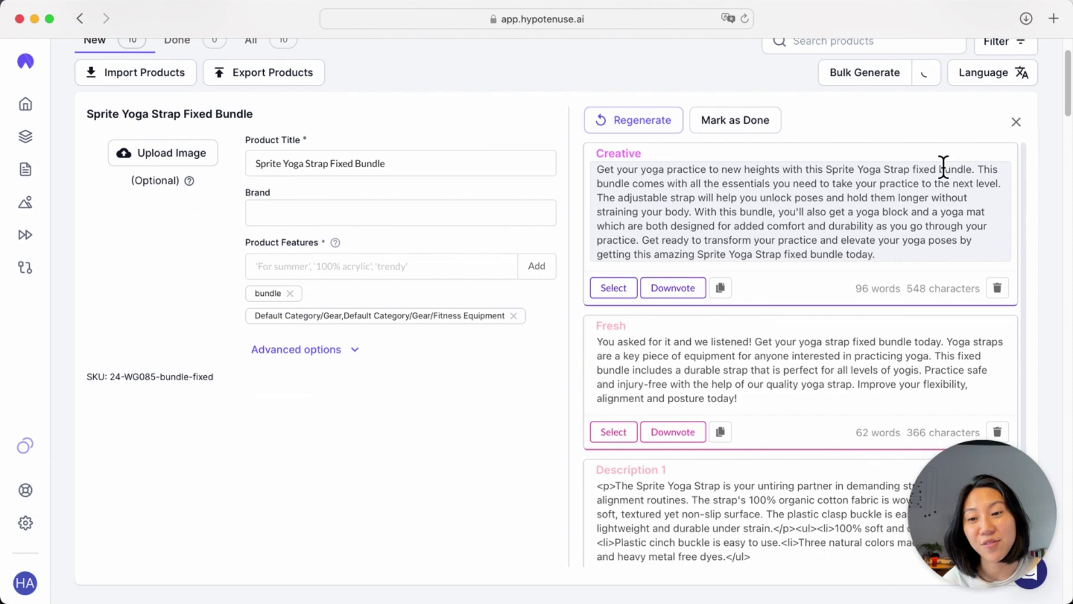
pyautogui.scroll(-2, 943, 167)
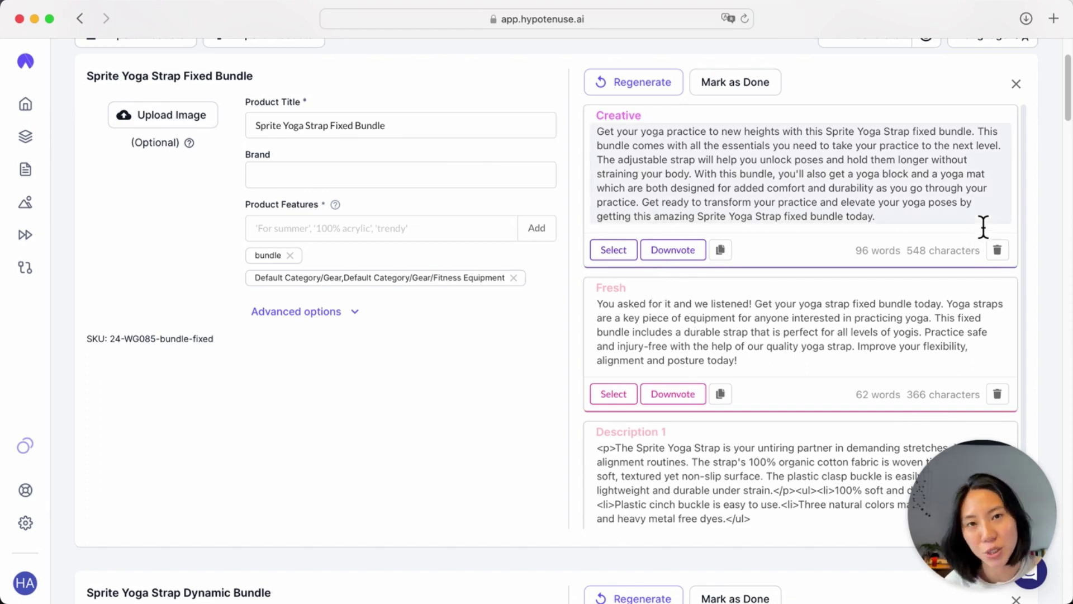
pyautogui.scroll(-2, 983, 226)
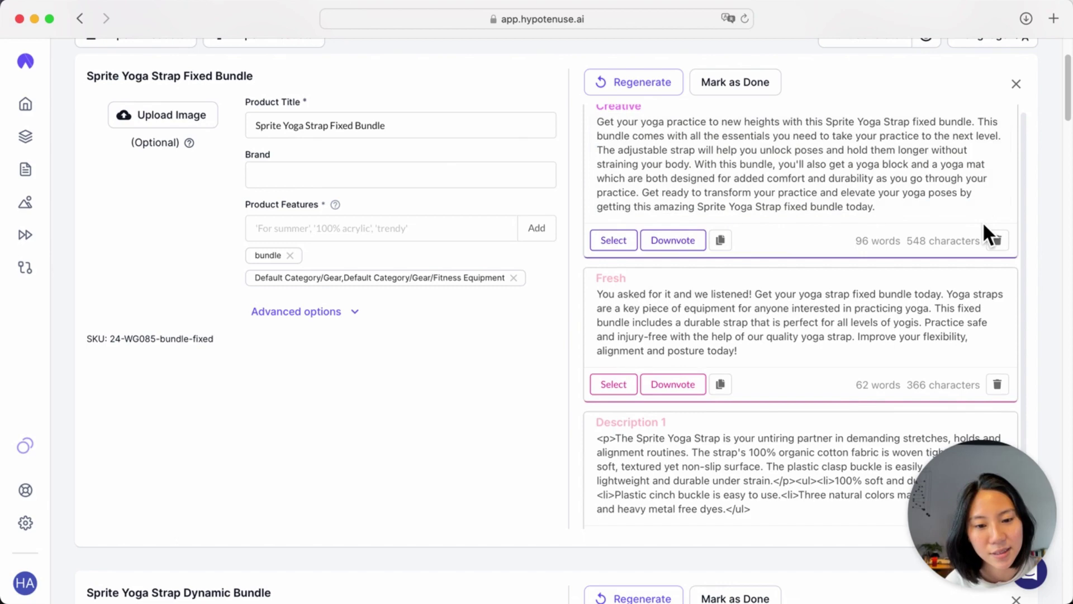
pyautogui.scroll(-1, 1007, 277)
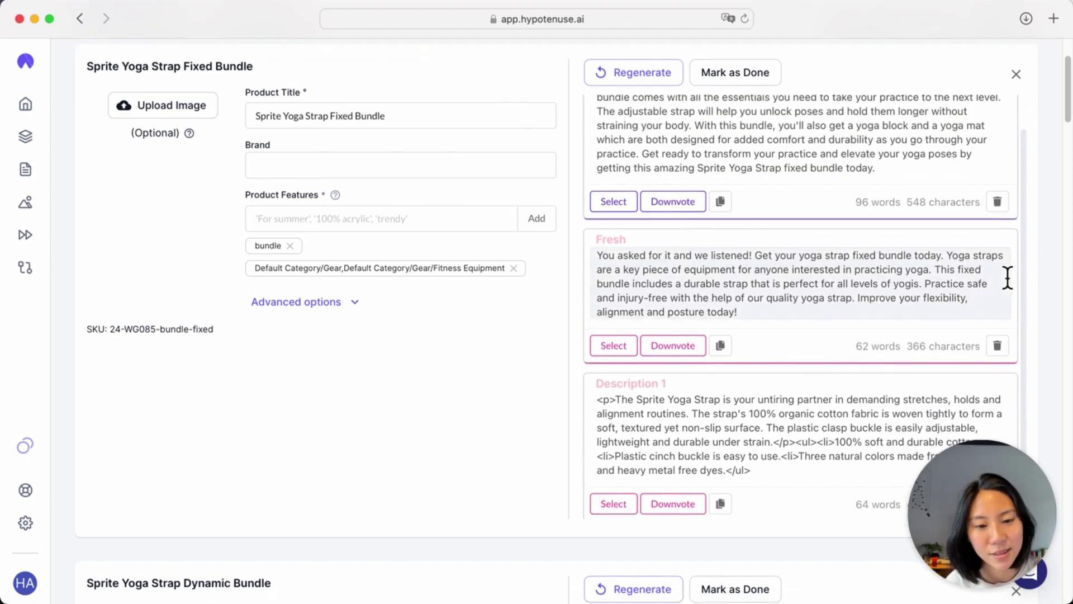
pyautogui.scroll(-8, 1032, 287)
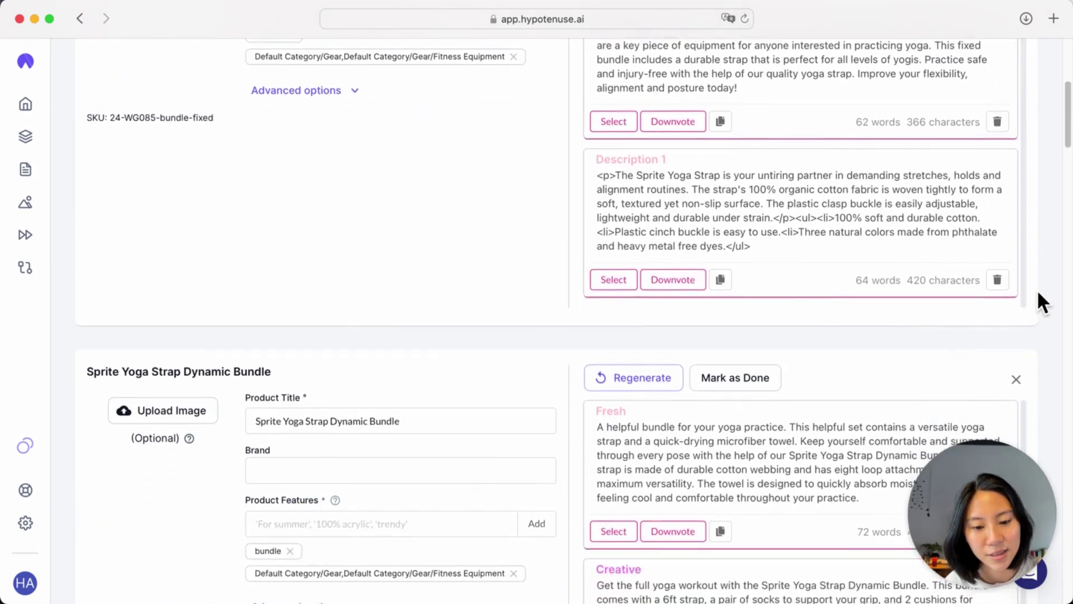
pyautogui.scroll(-2, 1038, 289)
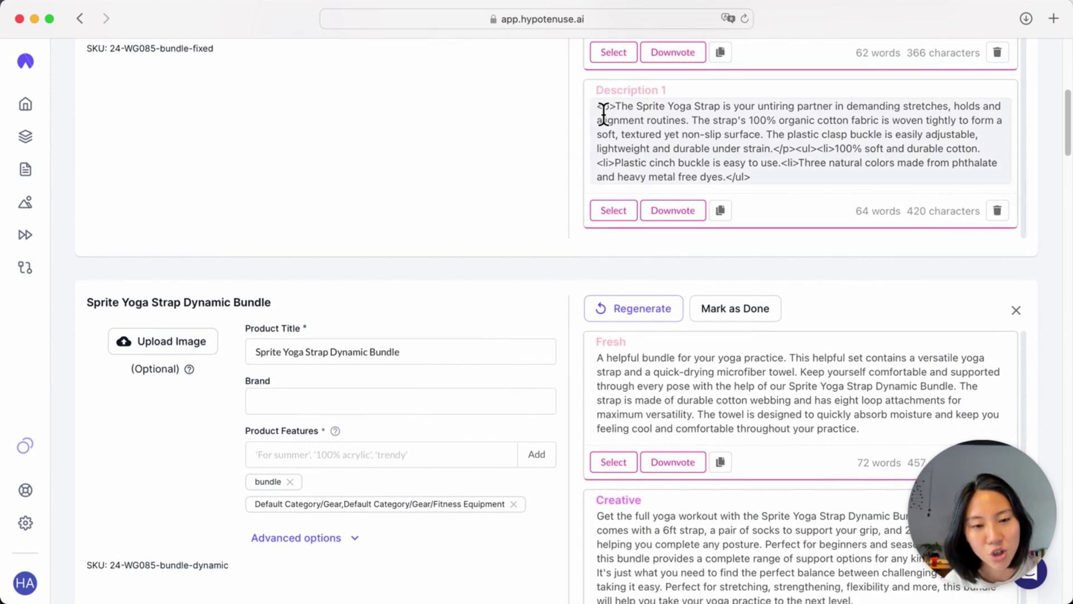
pyautogui.scroll(-2, 783, 144)
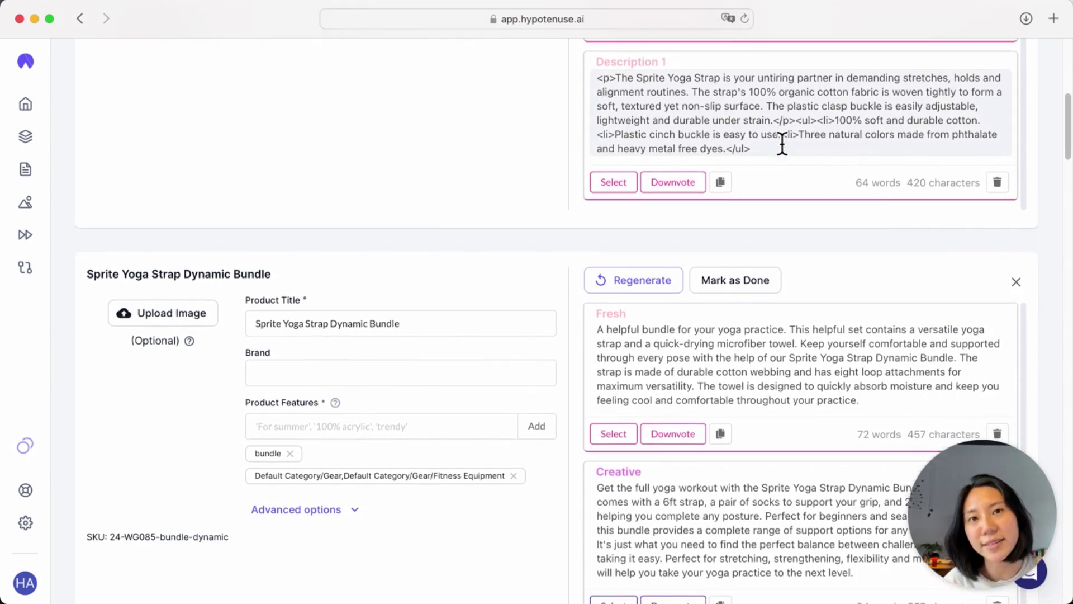
pyautogui.scroll(5, 788, 223)
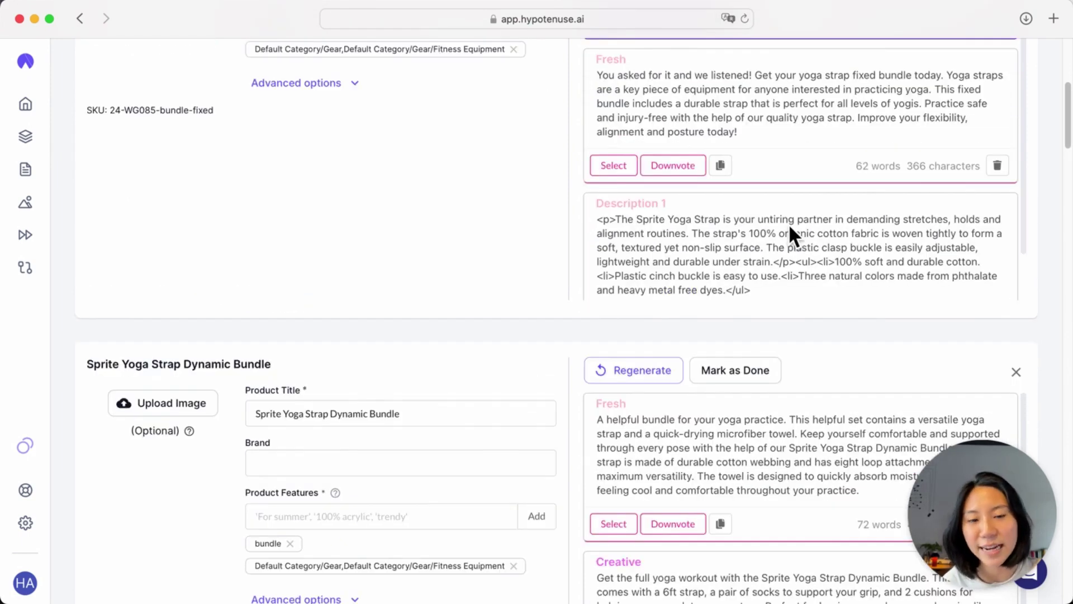
pyautogui.scroll(1, 736, 291)
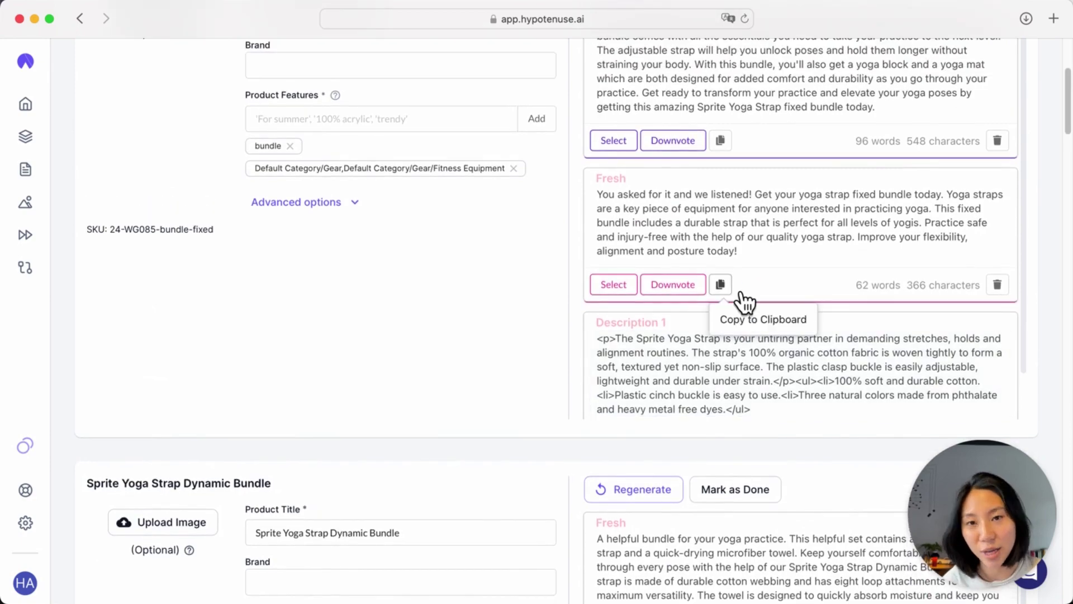
pyautogui.scroll(3, 663, 311)
pyautogui.scroll(-15, 561, 143)
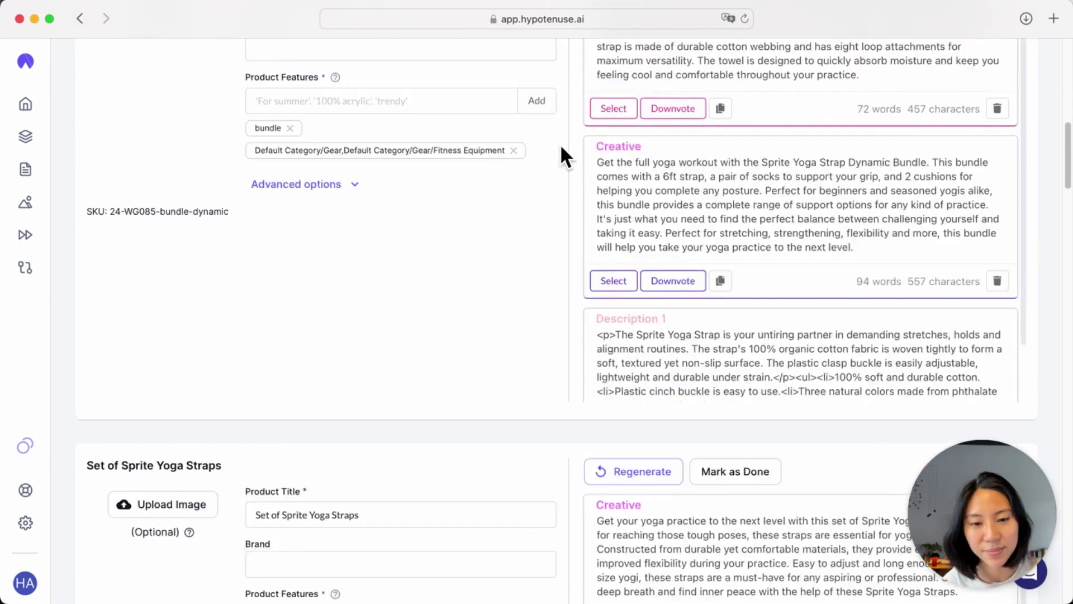
pyautogui.scroll(15, 561, 146)
pyautogui.scroll(-3, 561, 146)
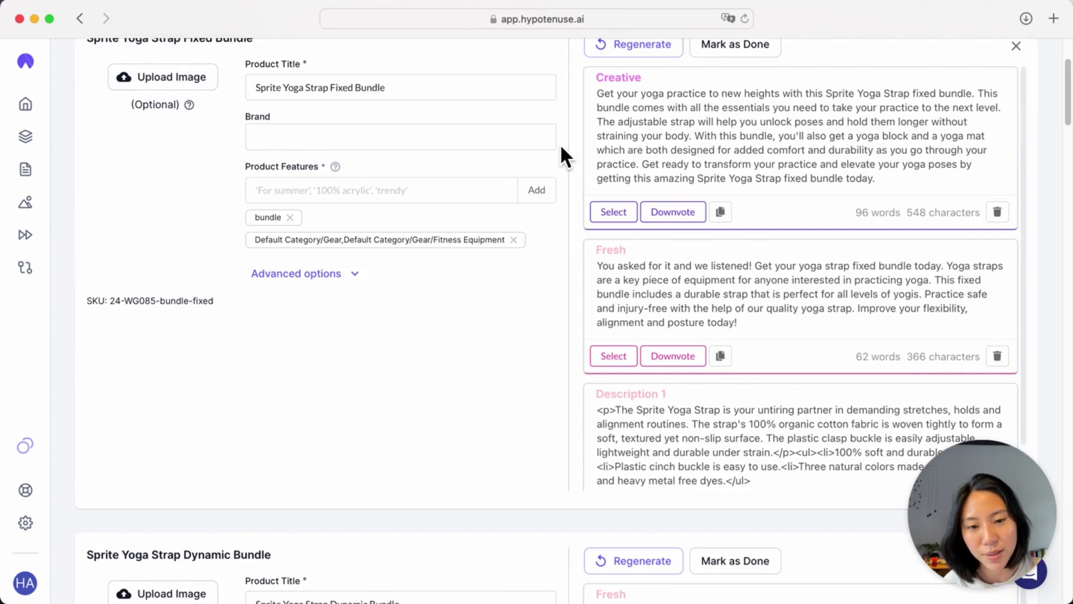
pyautogui.scroll(3, 561, 146)
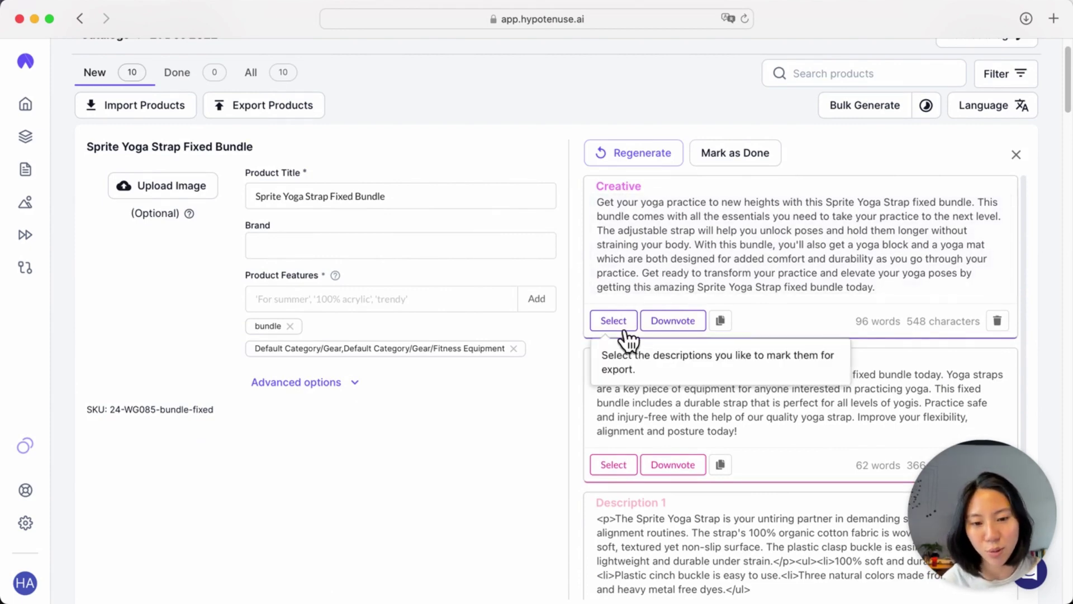
# - In the Creative description, delete 'amazing' and the closing 'fixed bundle today', ending with a period
pyautogui.click(681, 274)
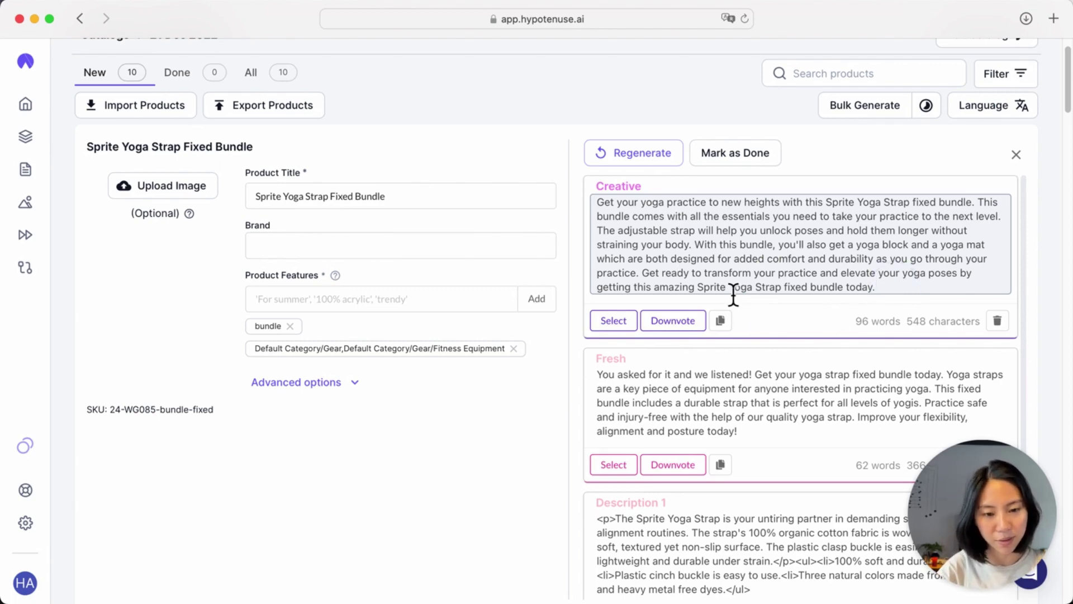
pyautogui.doubleClick(683, 288)
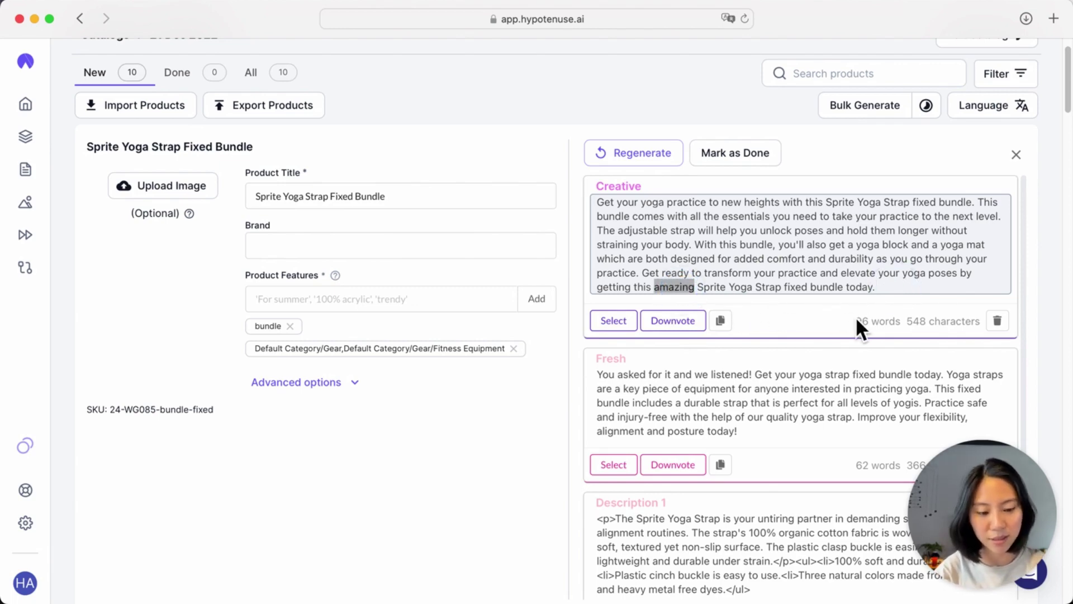
pyautogui.press('BackSpace')
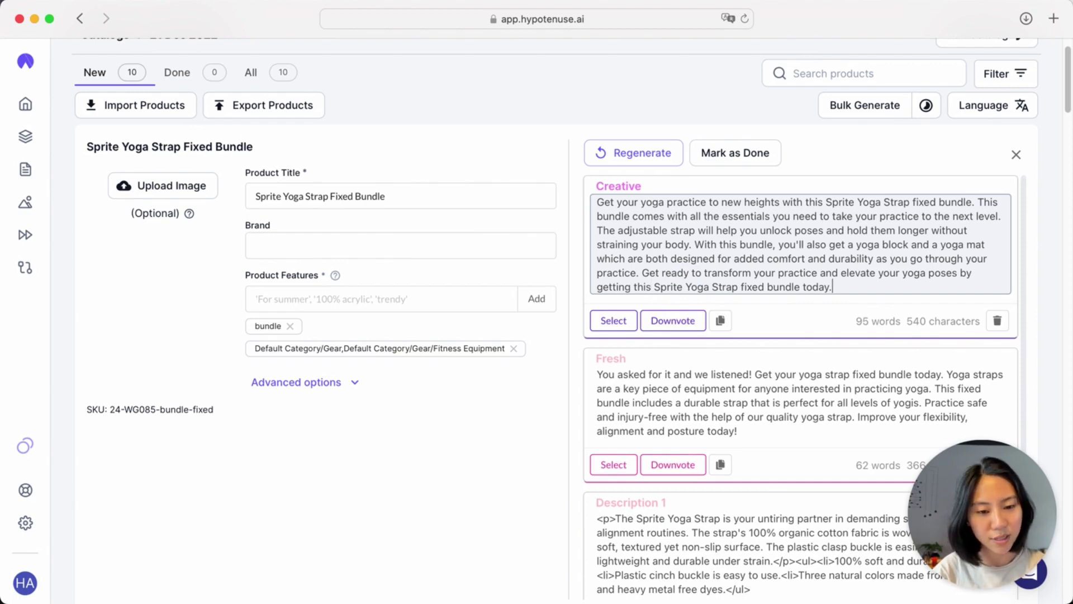
pyautogui.hotkey('alt', 'shift', 'Left')
pyautogui.hotkey('alt', 'shift', 'Left')
pyautogui.hotkey('alt', 'shift', 'Left')
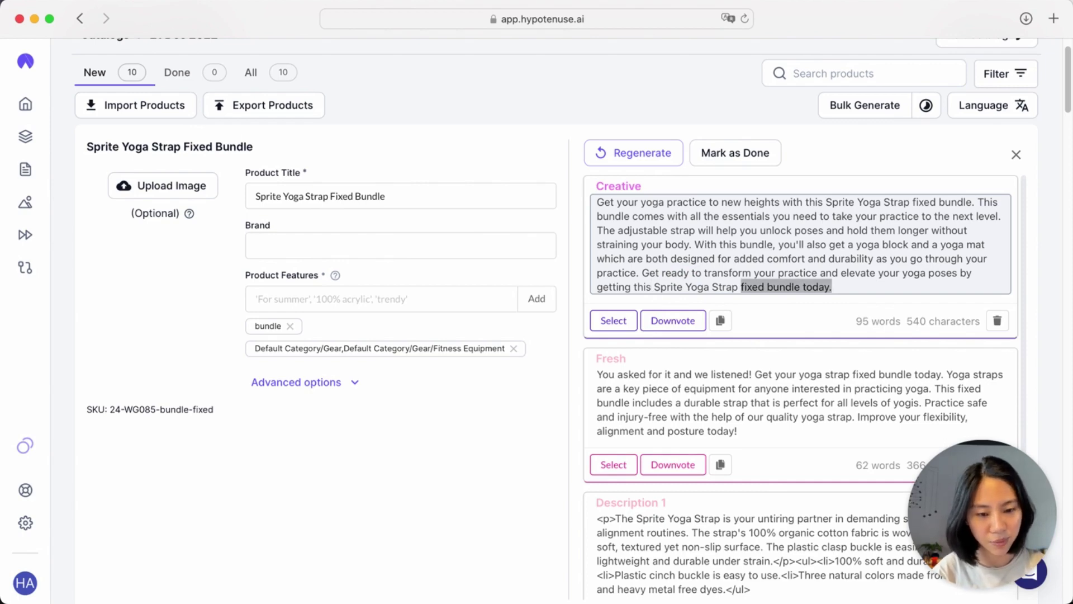
pyautogui.press('BackSpace')
pyautogui.press('BackSpace')
pyautogui.write('.')
pyautogui.press('BackSpace')
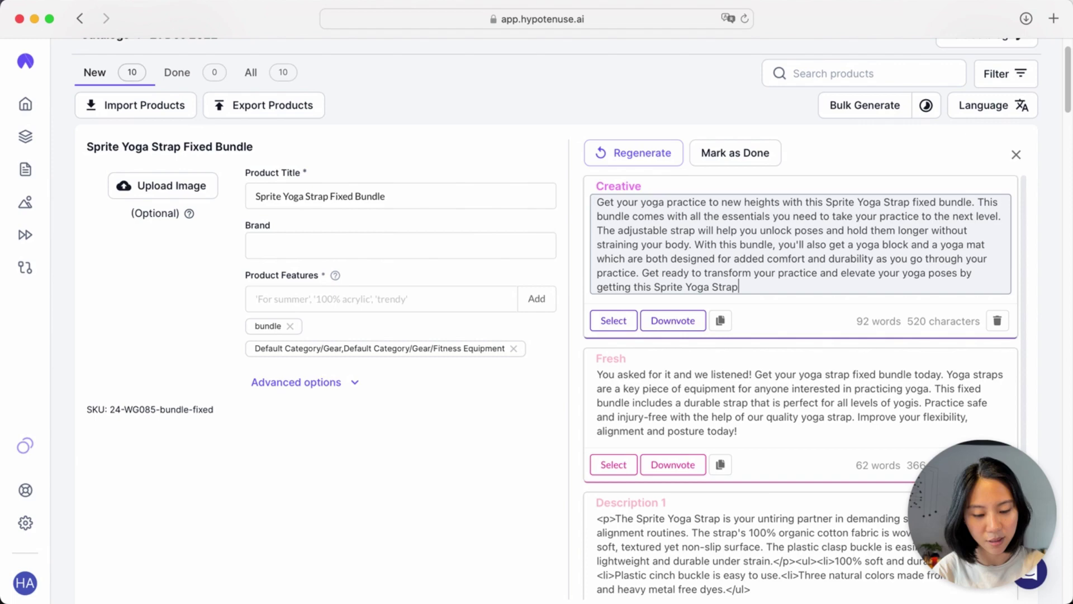
pyautogui.write('.')
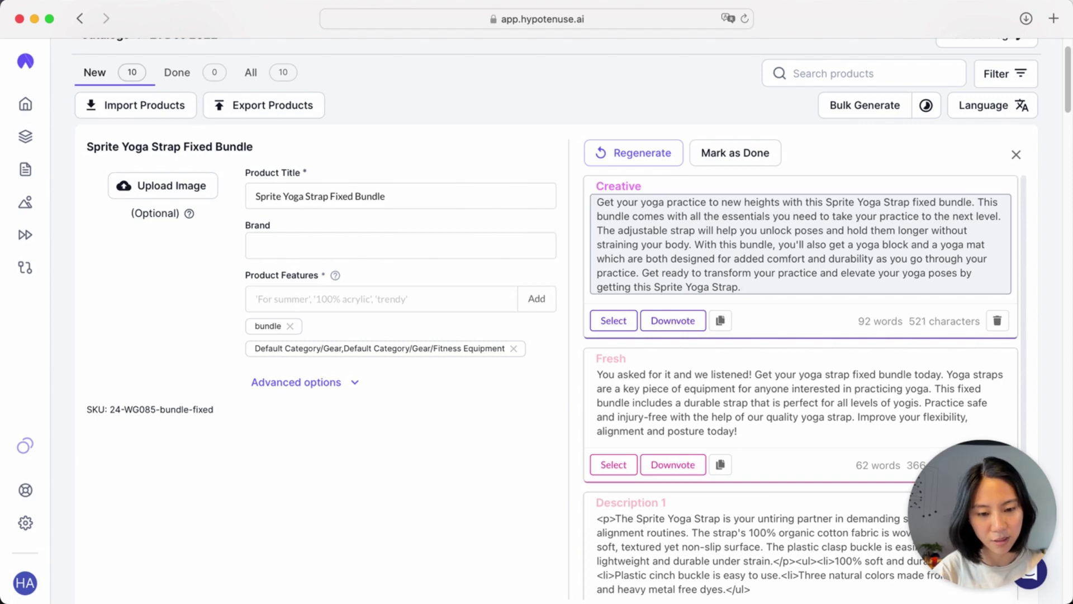
# - Copy the Fresh opener 'You asked for it and we listened!' to the start of the Creative text
pyautogui.click(761, 381)
pyautogui.press('super+shift+Left')
pyautogui.press('super+c')
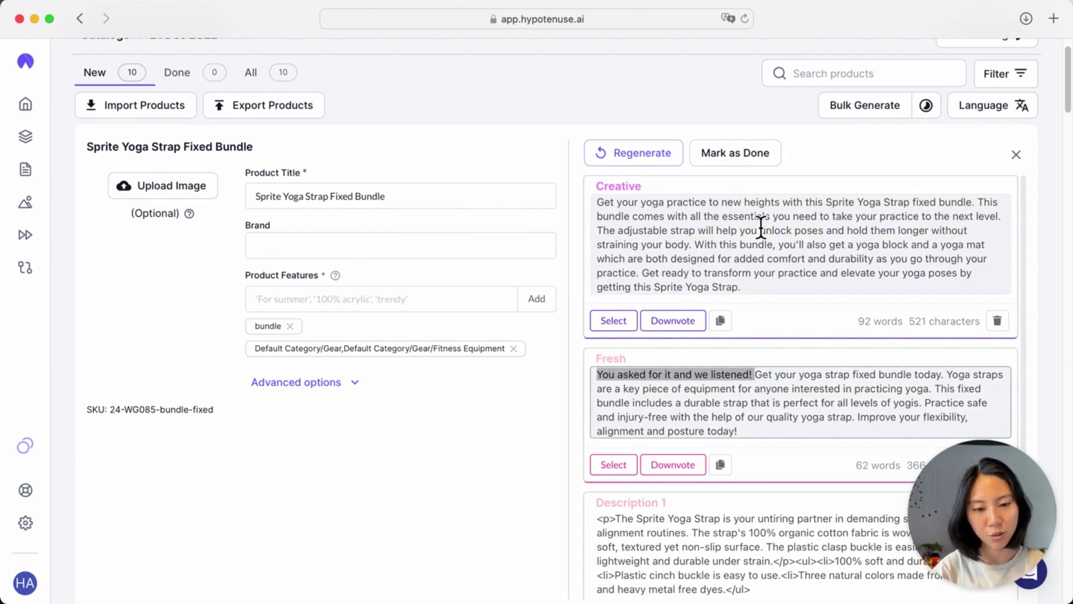
pyautogui.click(766, 204)
pyautogui.press('super+Up')
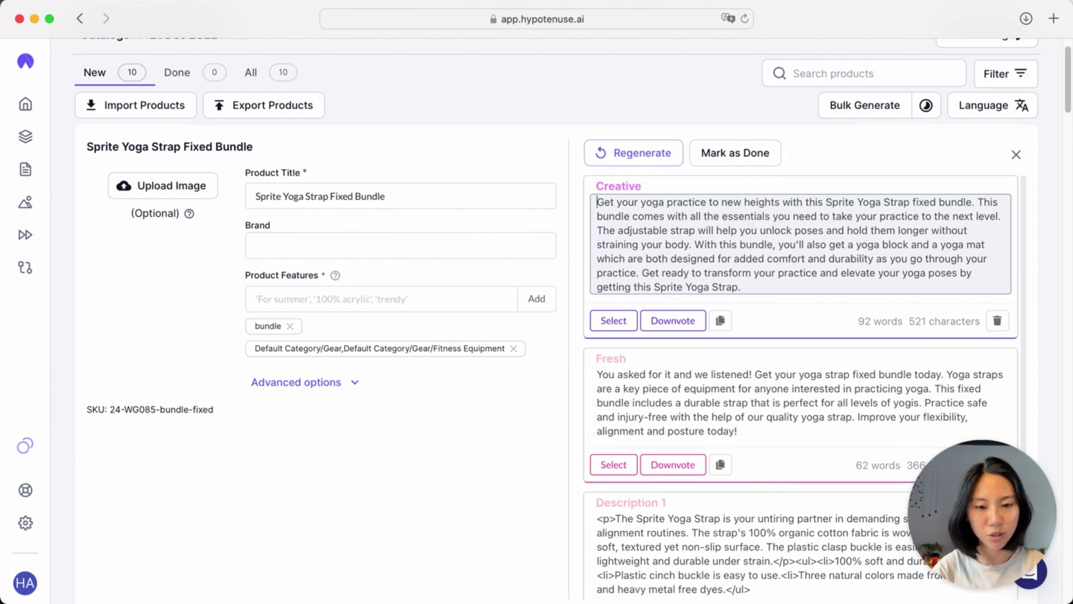
pyautogui.press('super+v')
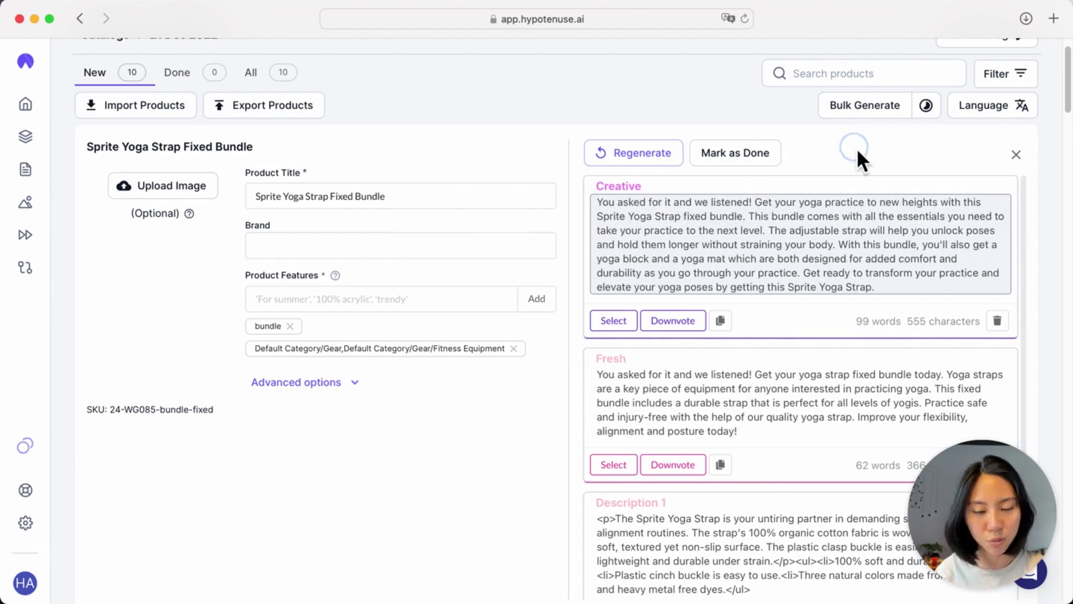
pyautogui.click(856, 148)
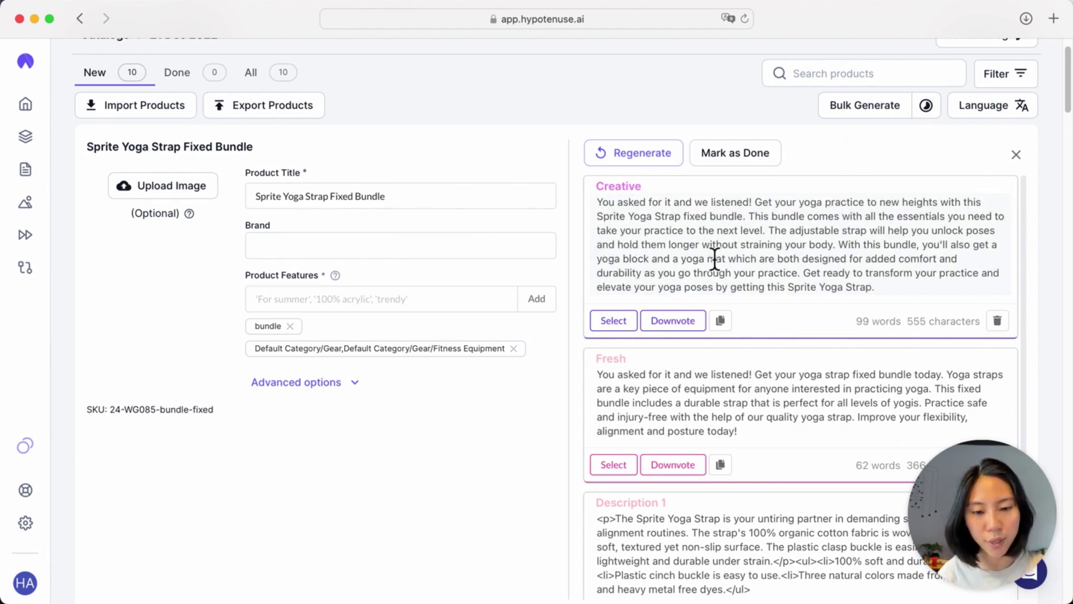
# - Select the Creative description, mark Sprite Yoga Strap Fixed Bundle as Done, and check the Done tab
pyautogui.click(614, 321)
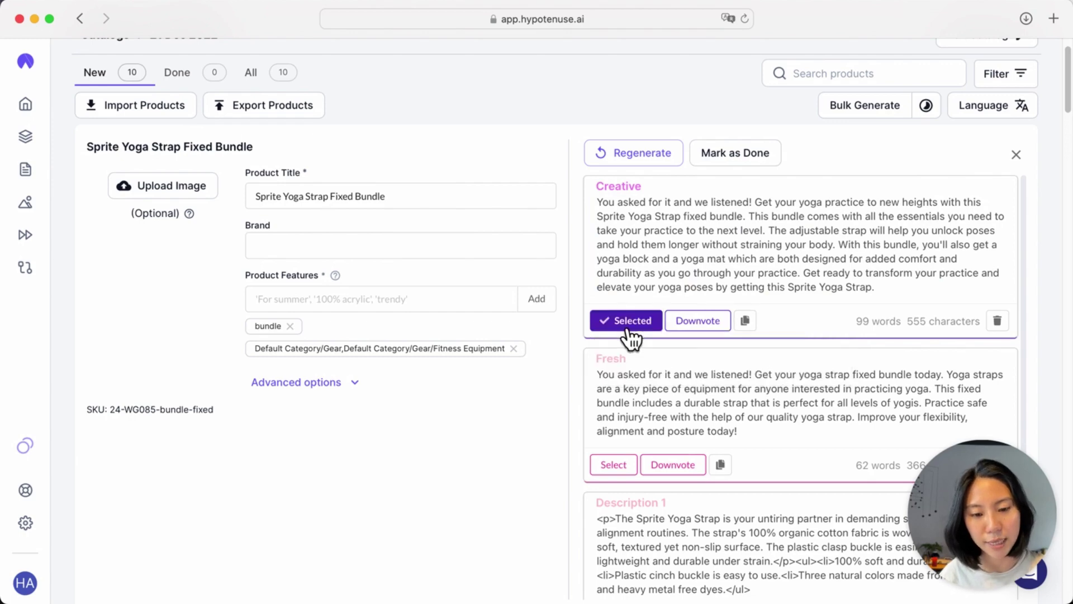
pyautogui.click(781, 164)
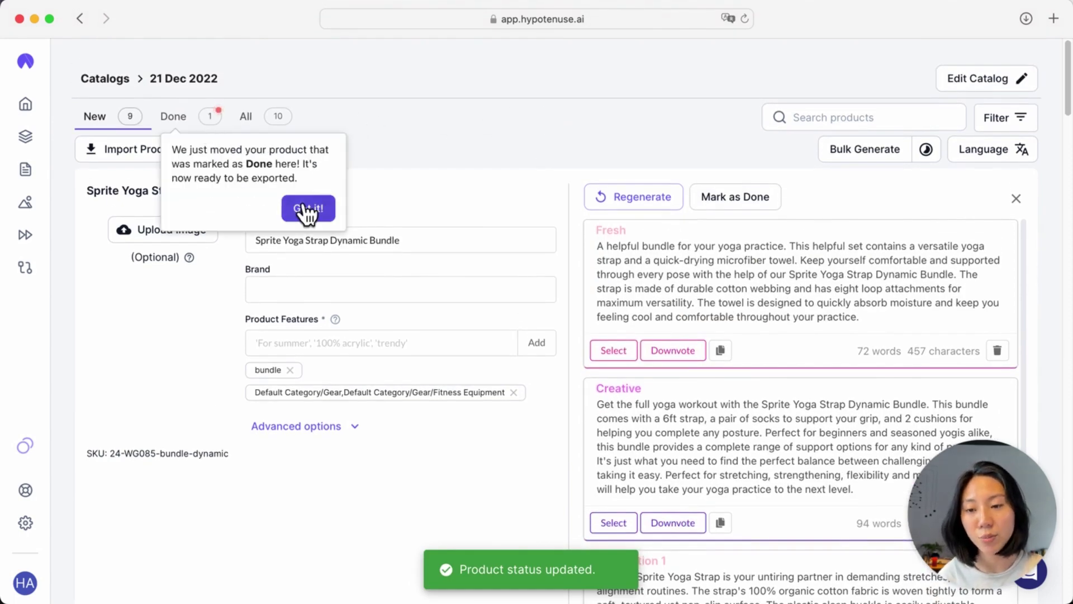
pyautogui.click(301, 206)
pyautogui.click(205, 120)
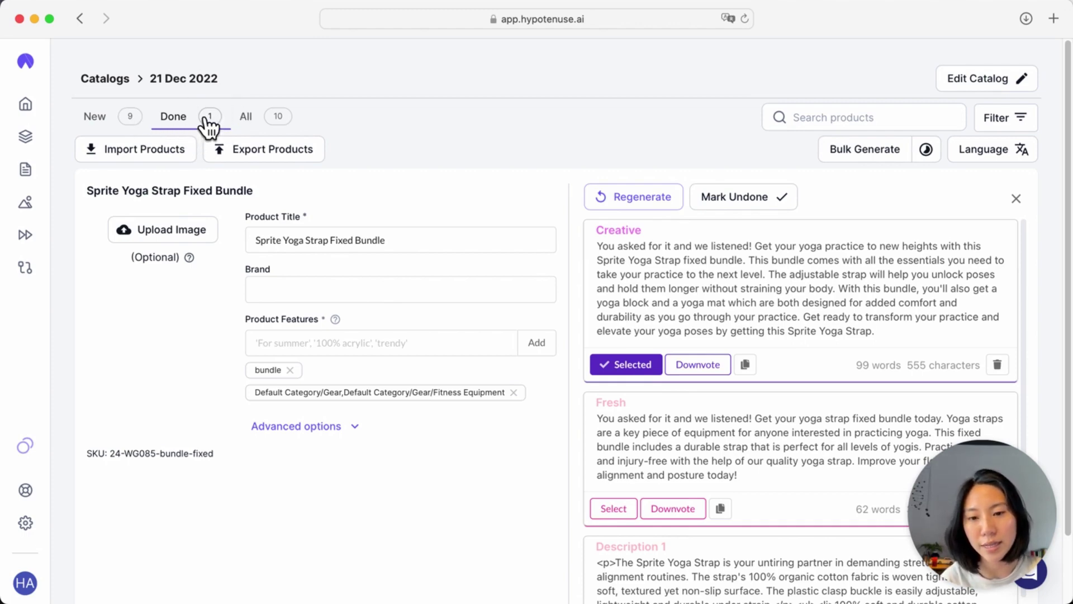
pyautogui.scroll(-3, 528, 263)
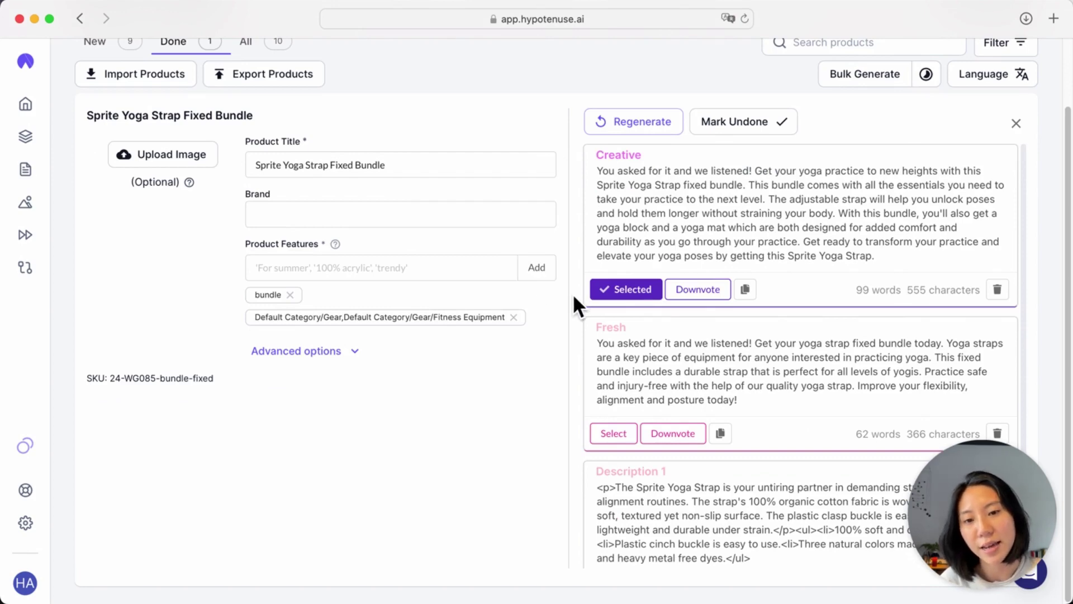
pyautogui.scroll(3, 573, 293)
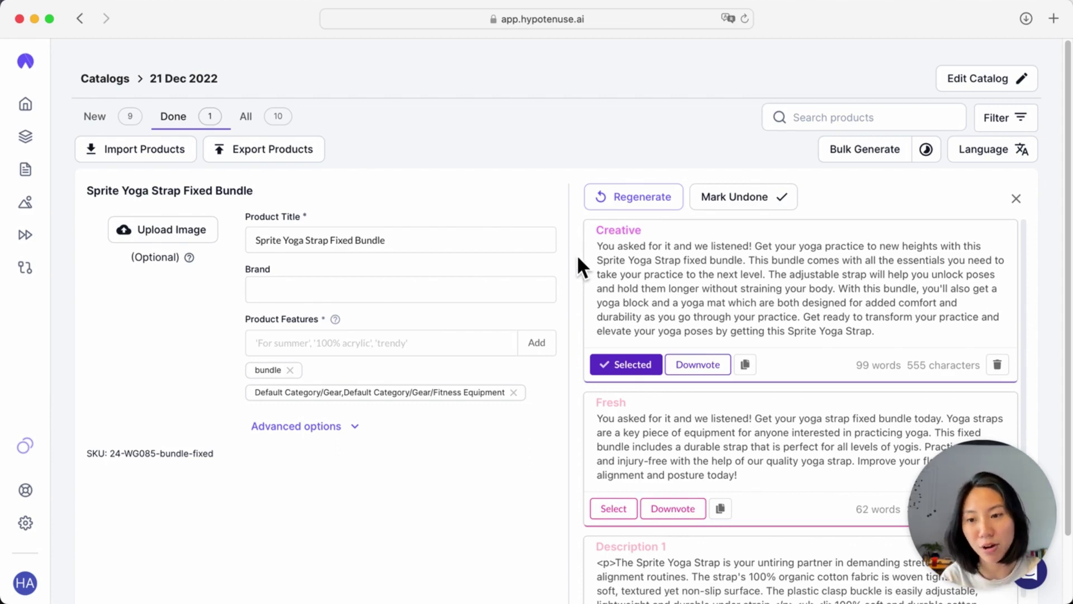
# - Export only the products in the Done tab, with 'Include unselected descriptions' left off
pyautogui.click(318, 163)
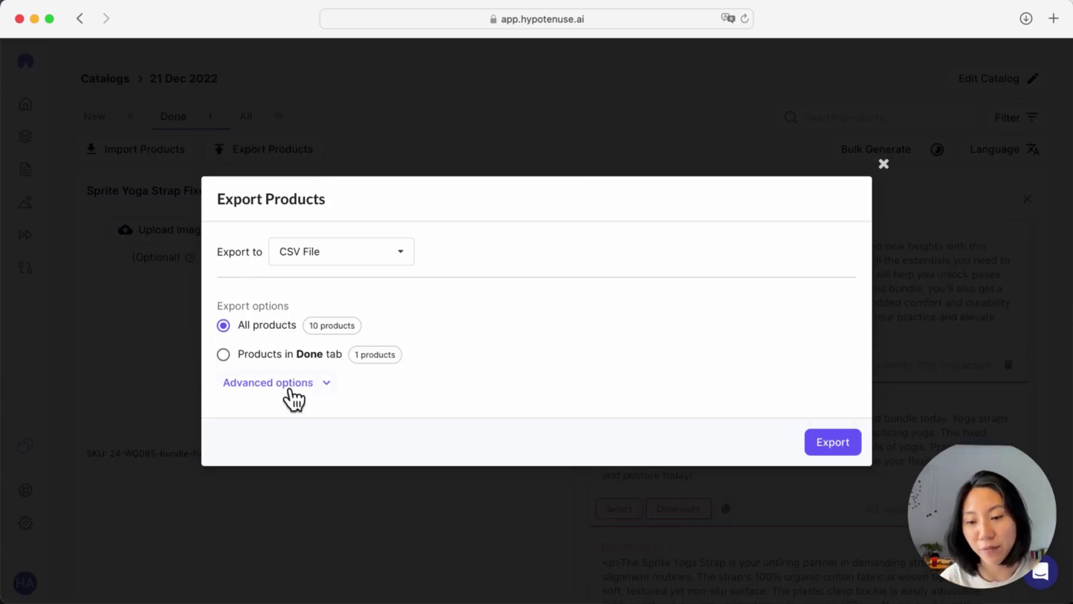
pyautogui.click(305, 357)
pyautogui.click(314, 385)
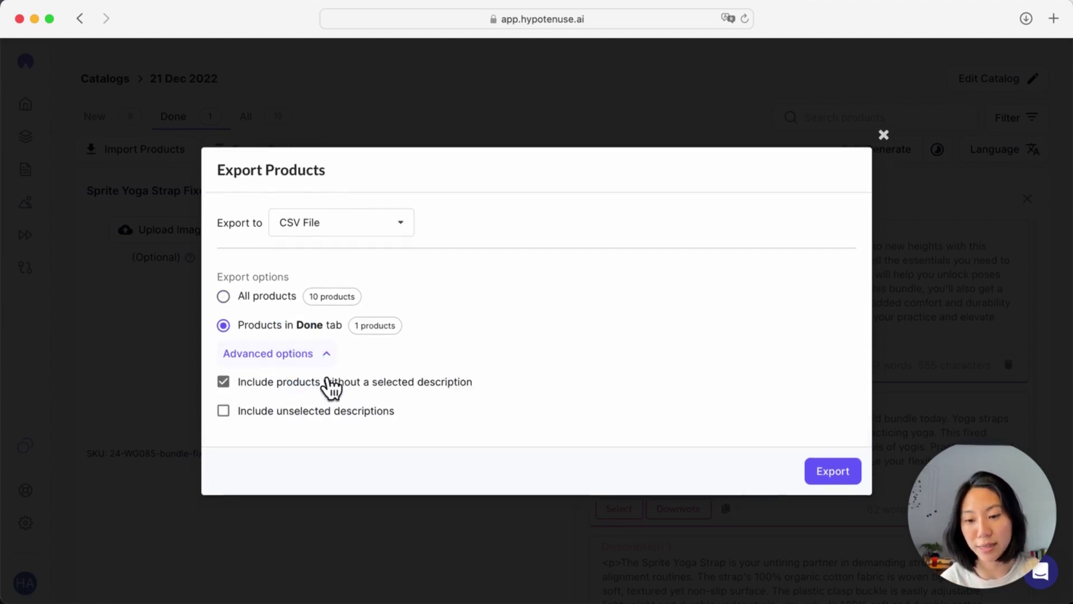
pyautogui.click(284, 417)
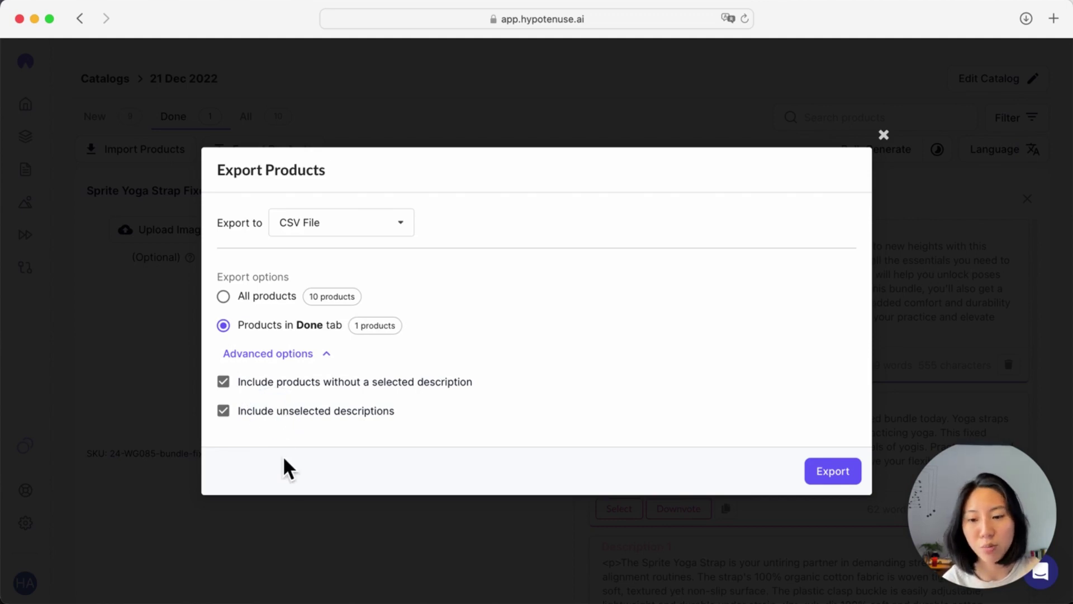
pyautogui.click(315, 417)
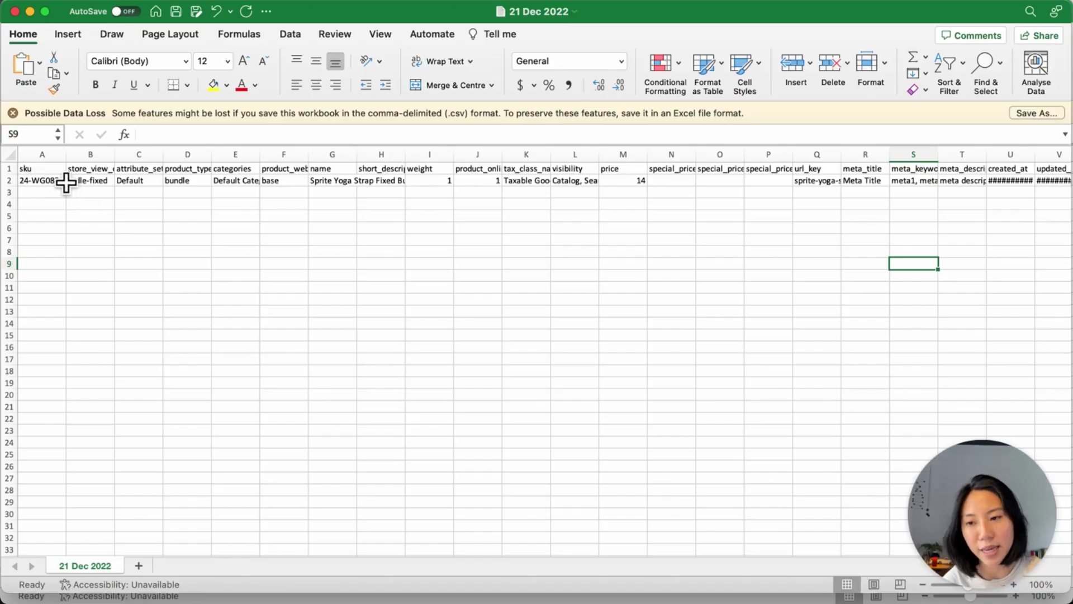
# - In the exported CSV, jump to description column BU and check the edited Creative text in BU2
pyautogui.moveTo(56, 169); pyautogui.dragTo(989, 234)
pyautogui.hscroll(15, 990, 234)
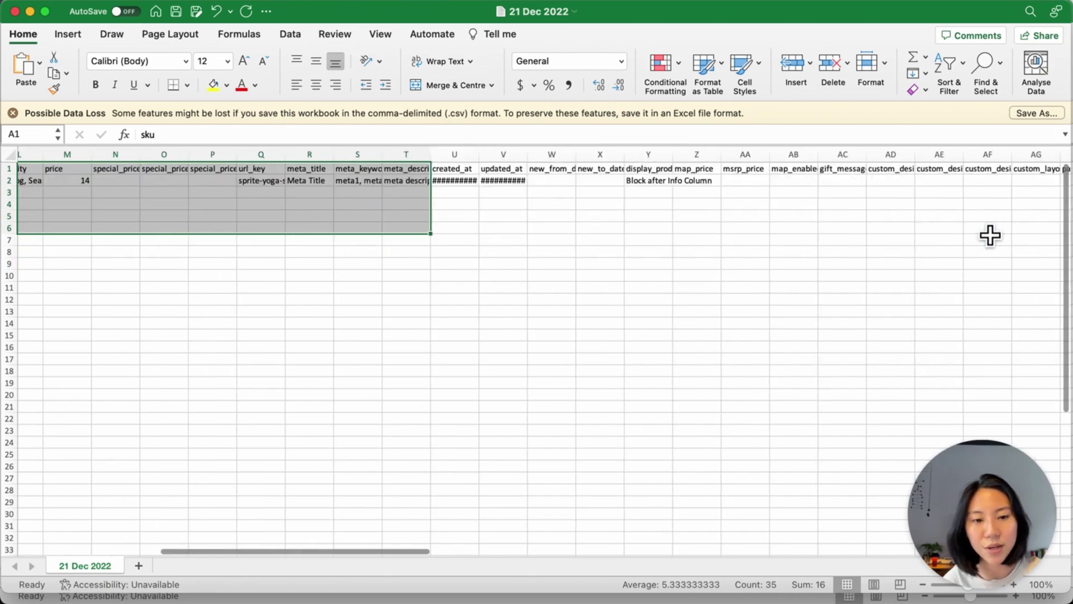
pyautogui.click(905, 171)
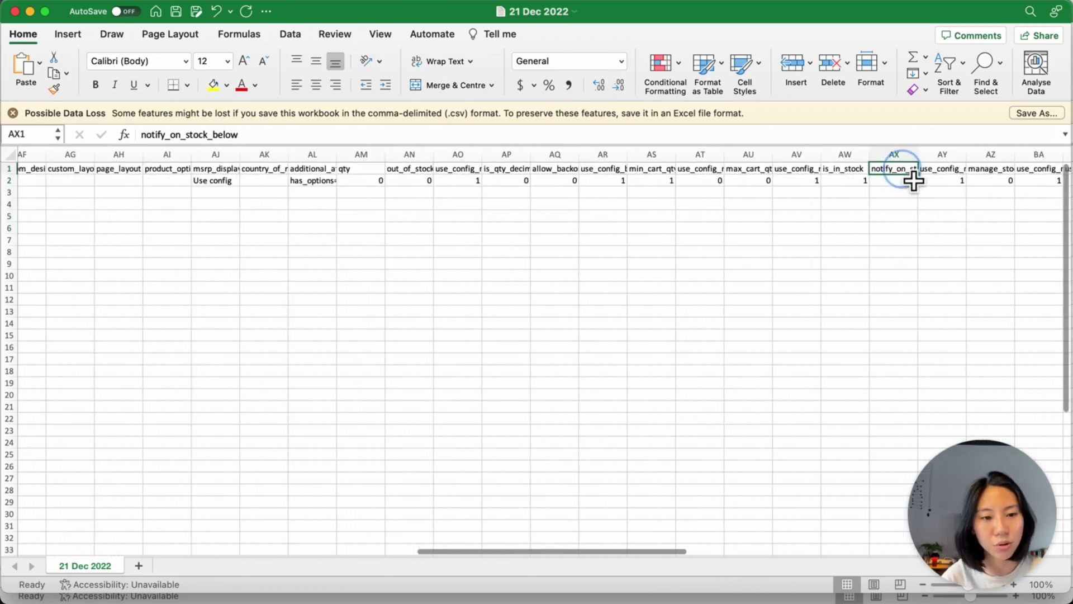
pyautogui.press('super+Right')
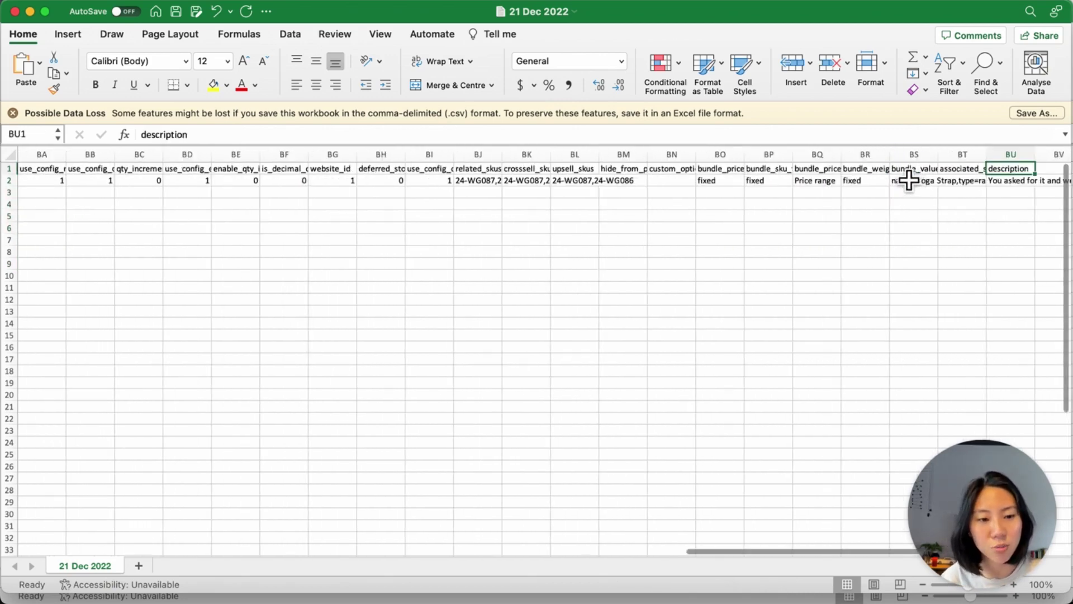
pyautogui.hscroll(5, 894, 192)
pyautogui.hscroll(1, 860, 201)
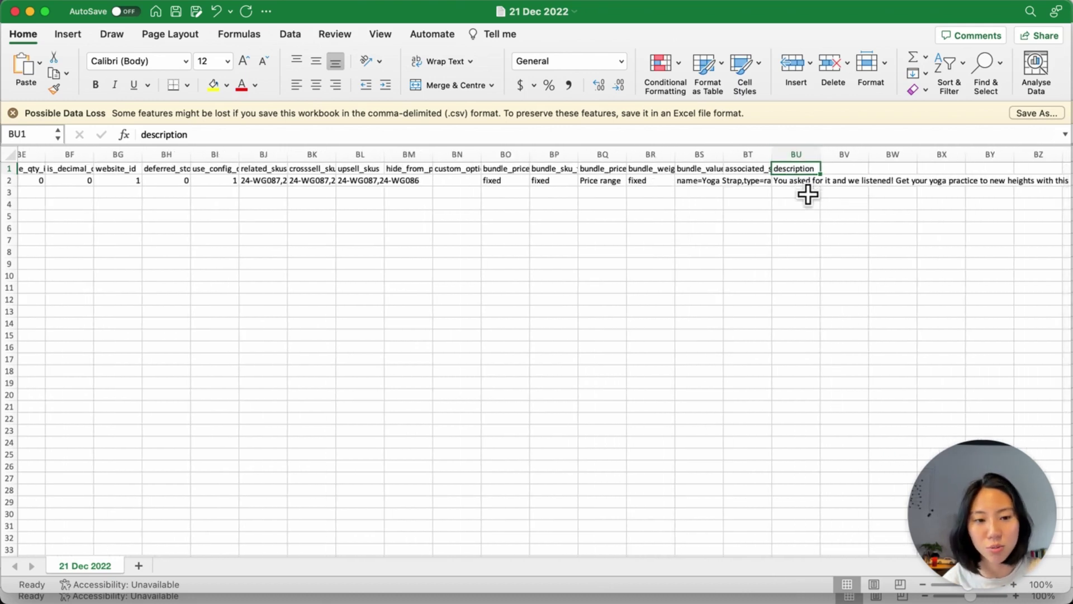
pyautogui.press('Down')
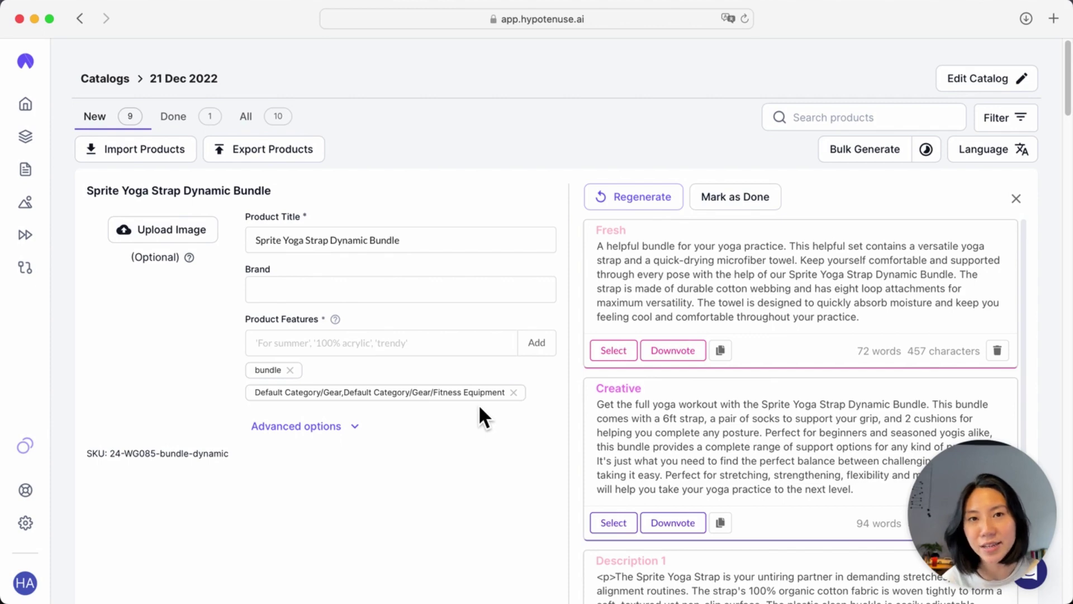
# - Choose Import Multiple Products under Import Products to reach the spreadsheet and images upload dialog
pyautogui.click(178, 166)
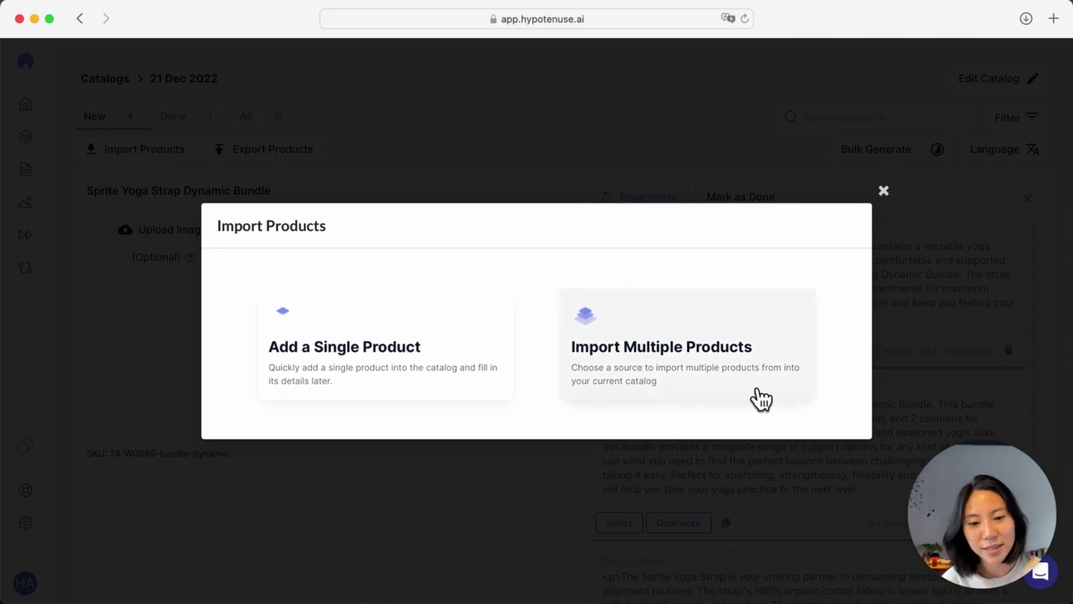
pyautogui.click(725, 404)
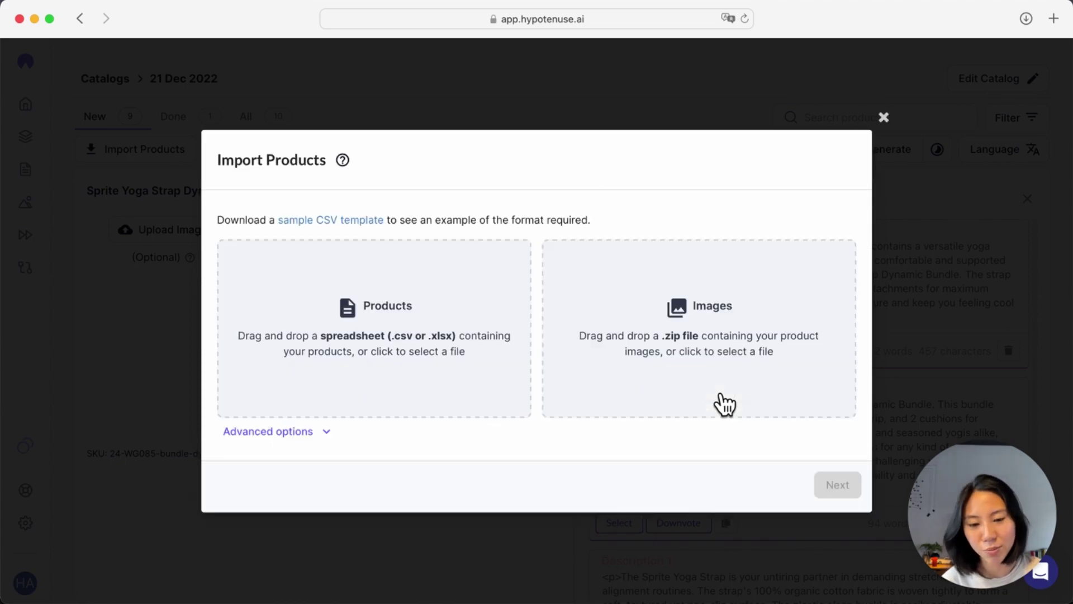
# - Preview catalog_product.csv's name and description columns, then upload it as the products spreadsheet
pyautogui.click(487, 382)
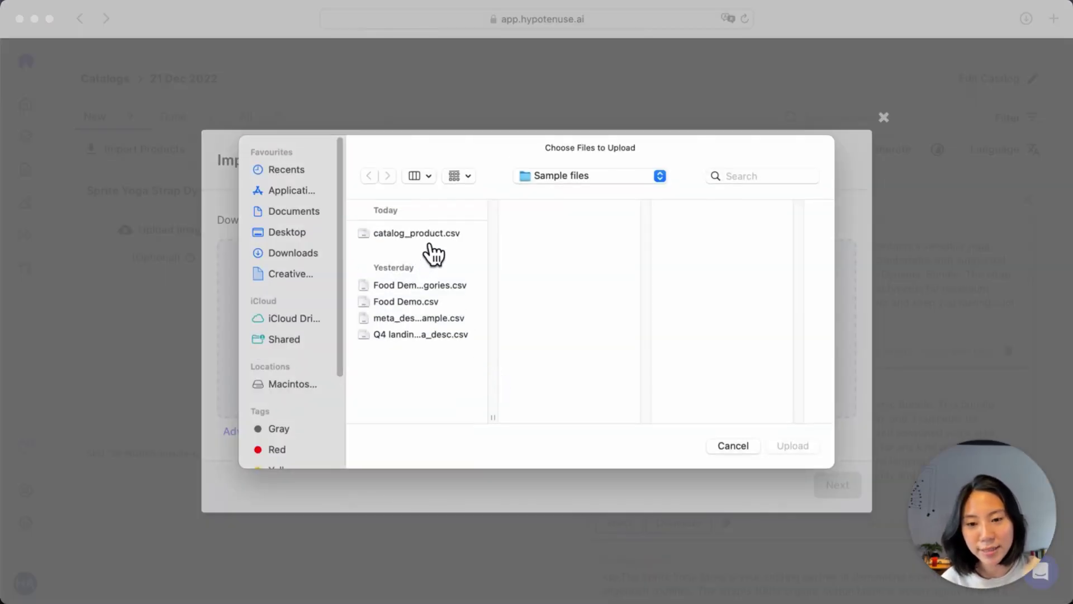
pyautogui.click(429, 235)
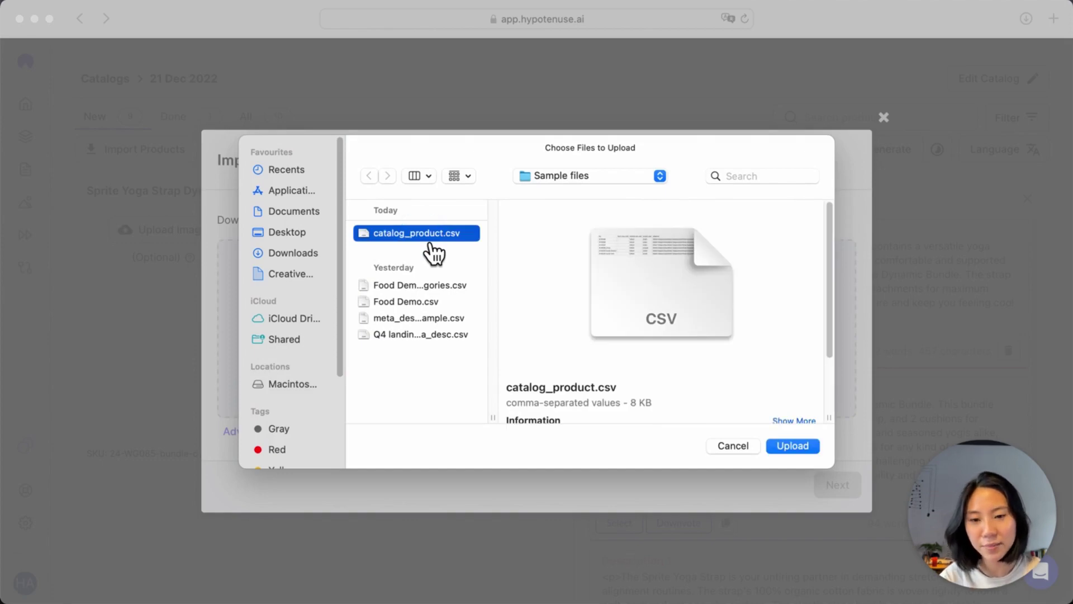
pyautogui.press('space')
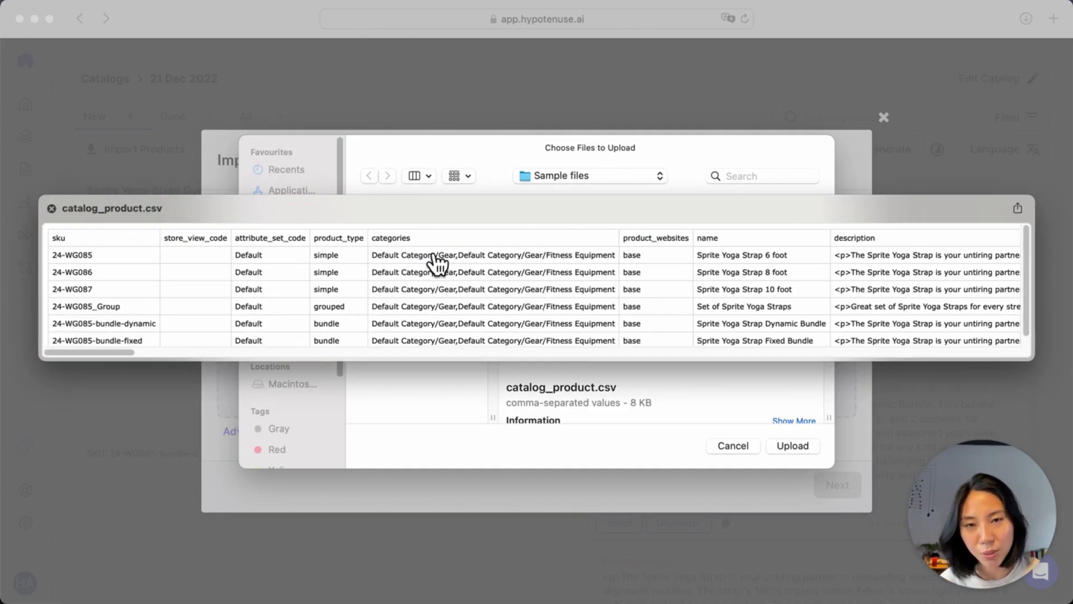
pyautogui.hscroll(10, 435, 263)
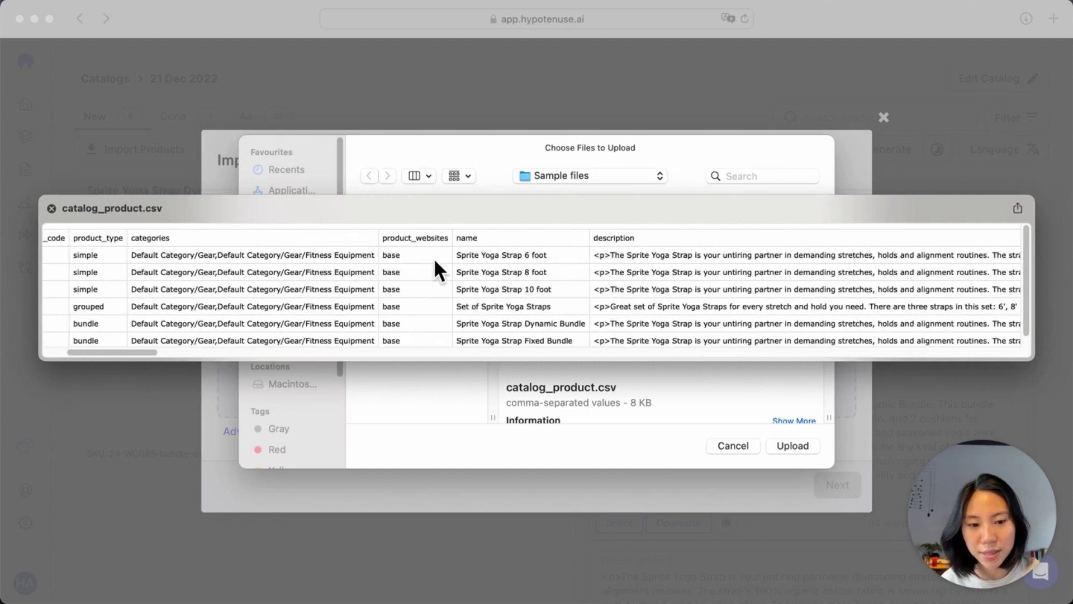
pyautogui.doubleClick(374, 239)
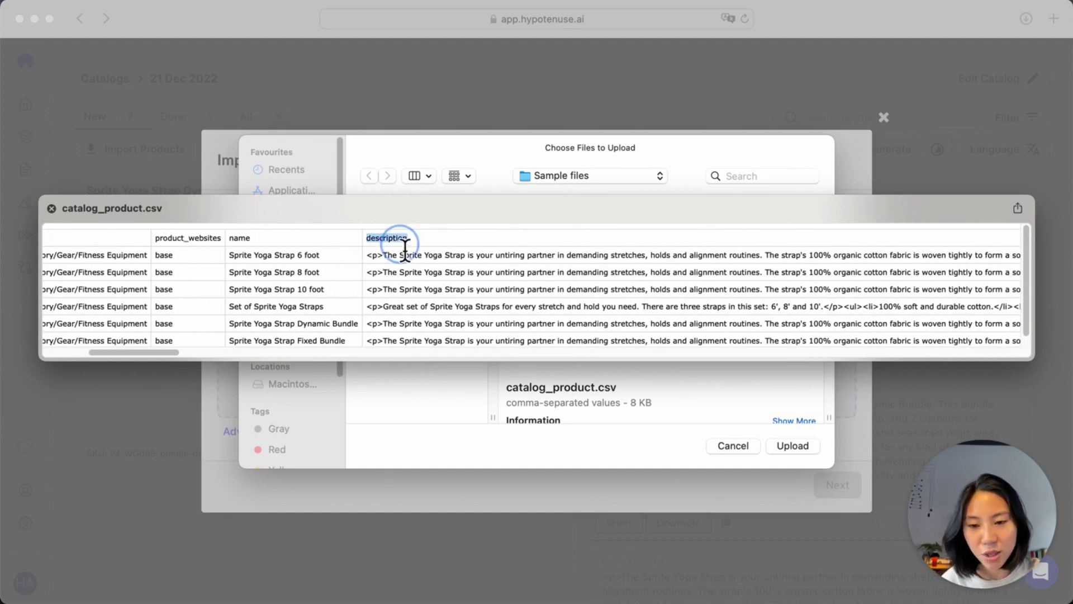
pyautogui.click(437, 237)
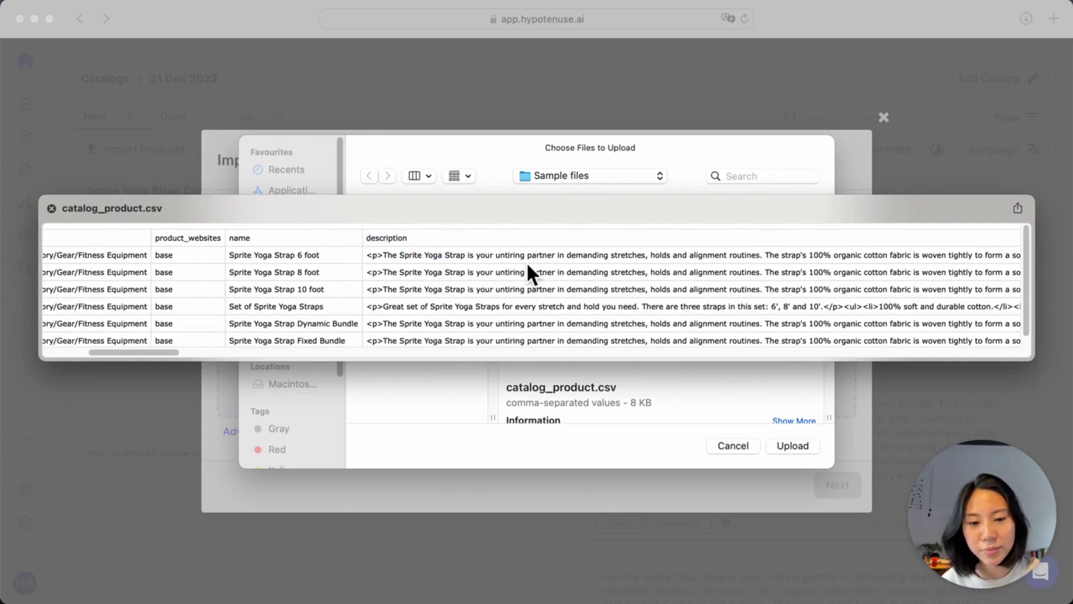
pyautogui.hscroll(5, 526, 261)
pyautogui.hscroll(5, 527, 262)
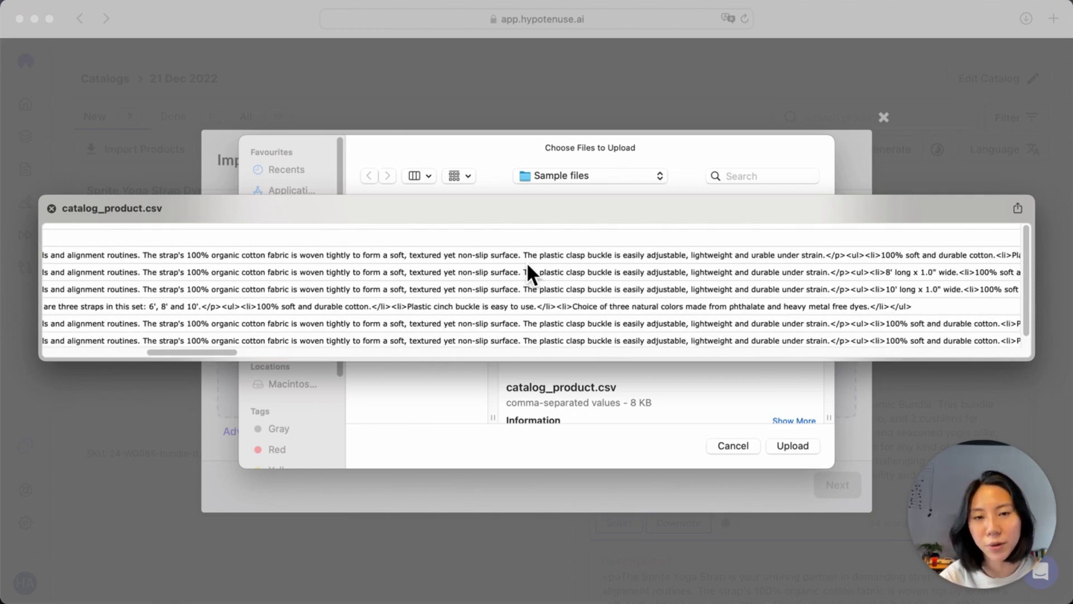
pyautogui.press('space')
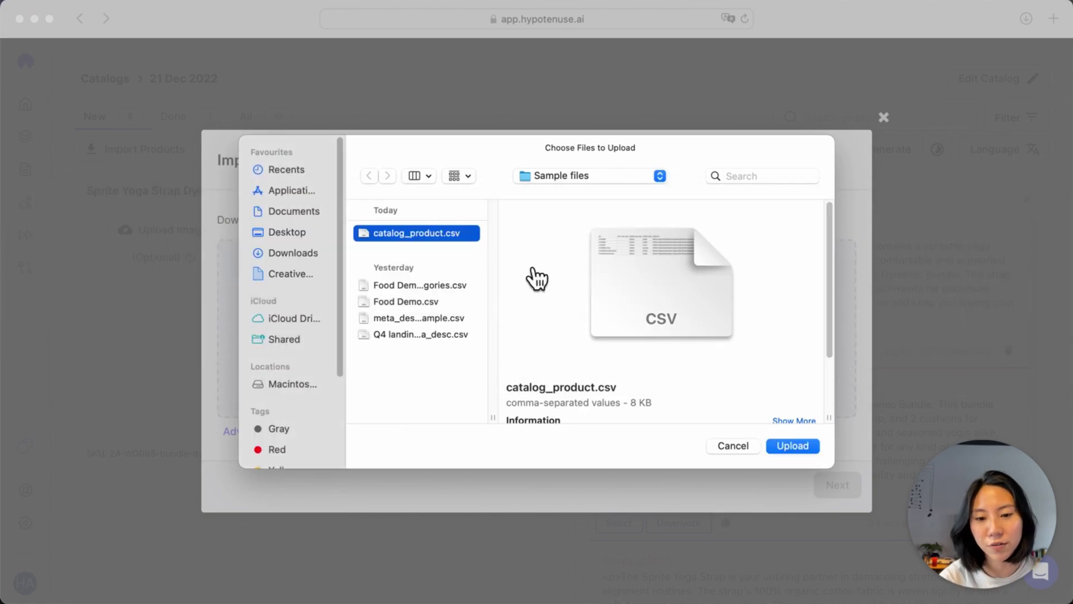
pyautogui.click(793, 446)
# - Accept the missing-headers warning, map description to Tags instead of product_type and categories, then submit the import
pyautogui.click(852, 486)
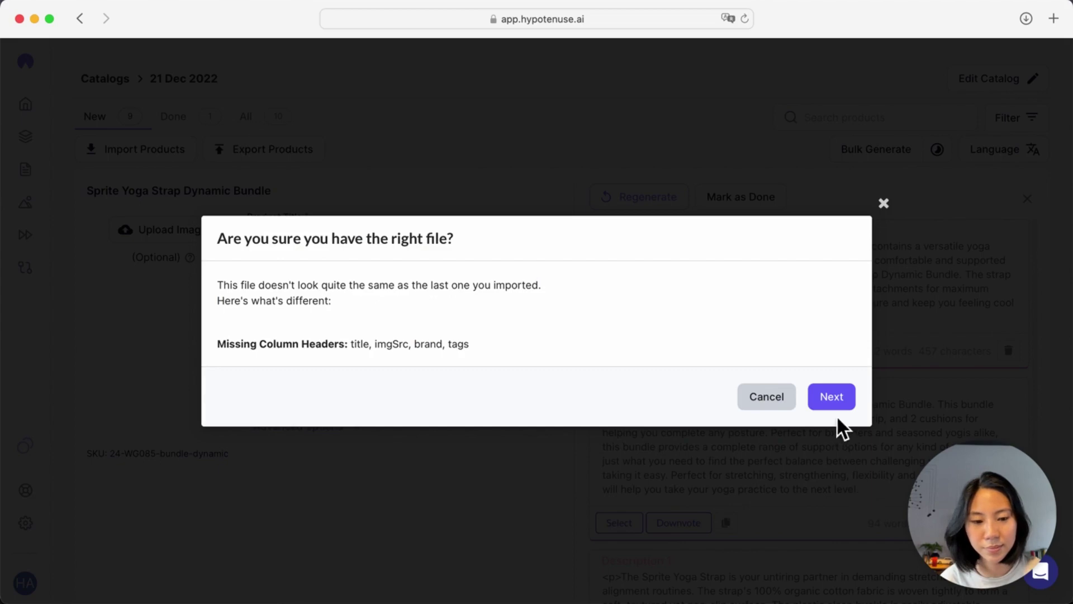
pyautogui.click(847, 403)
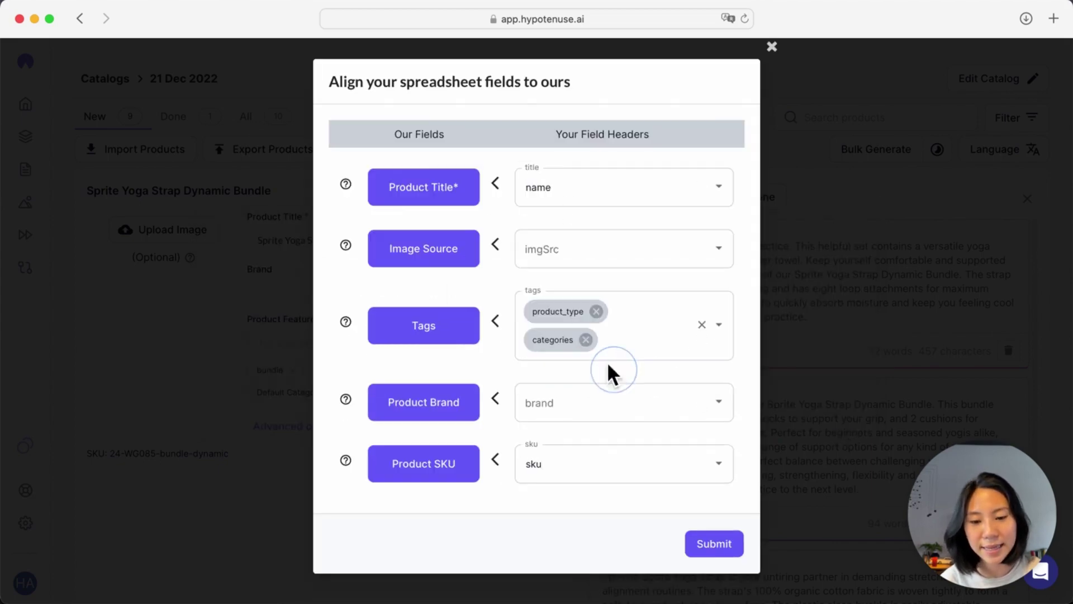
pyautogui.click(585, 339)
pyautogui.click(596, 328)
pyautogui.click(625, 328)
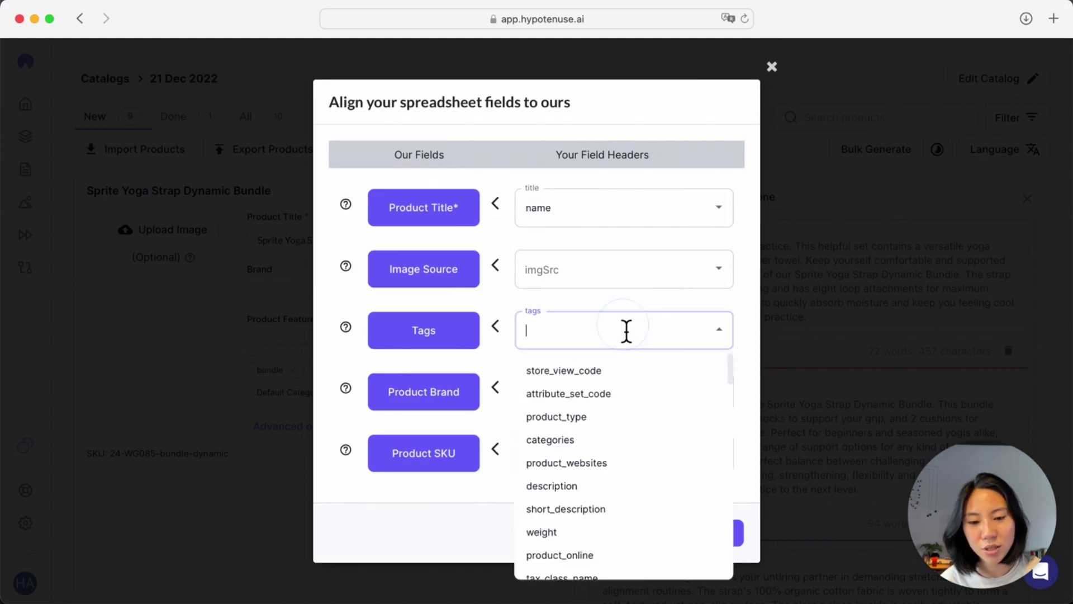
pyautogui.write('desc')
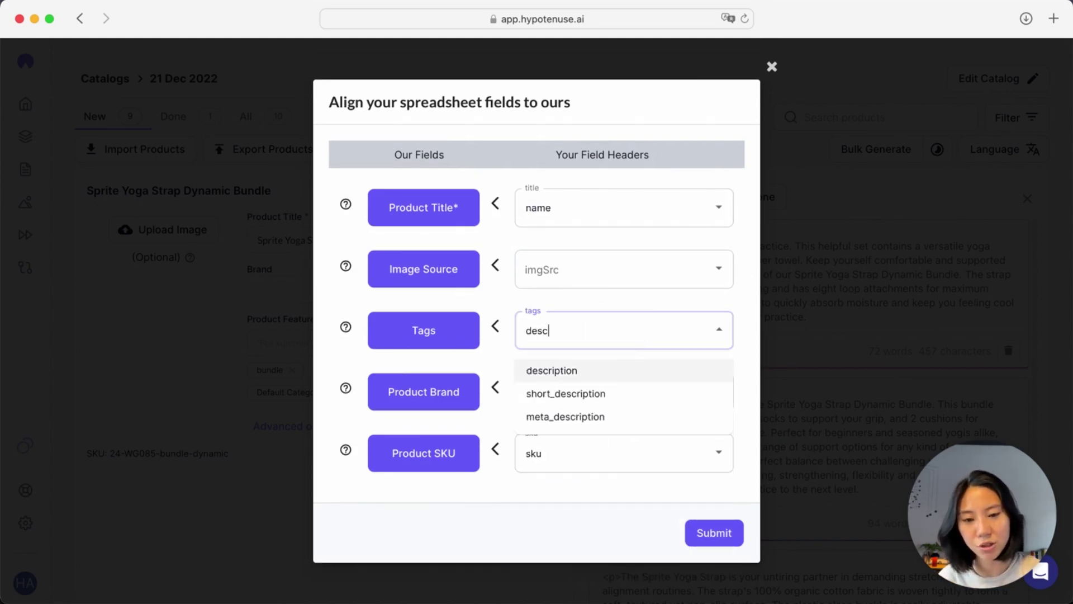
pyautogui.press('Return')
pyautogui.click(736, 549)
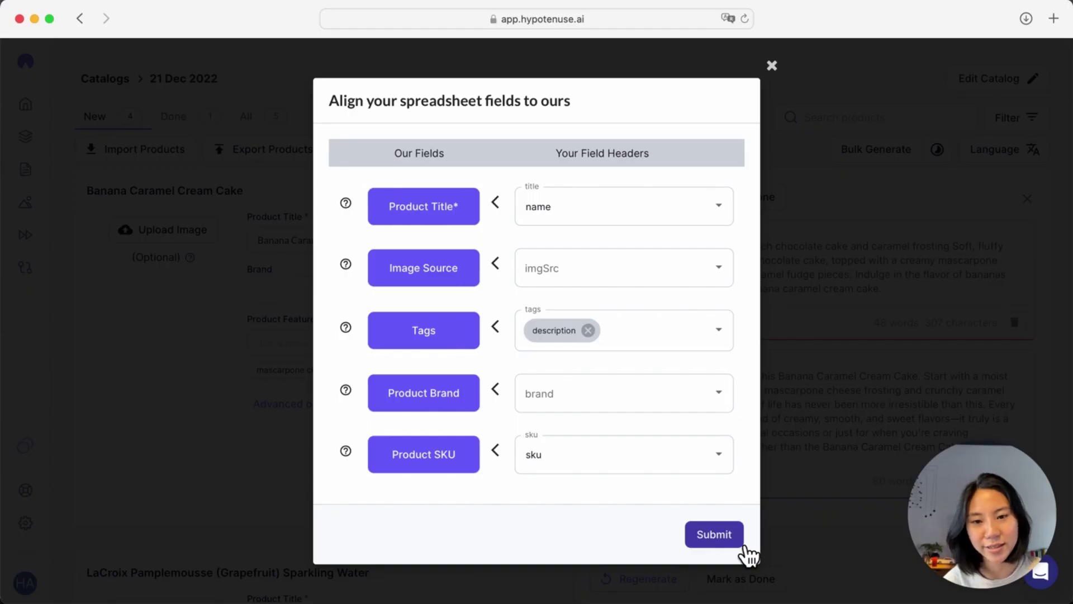
pyautogui.click(744, 547)
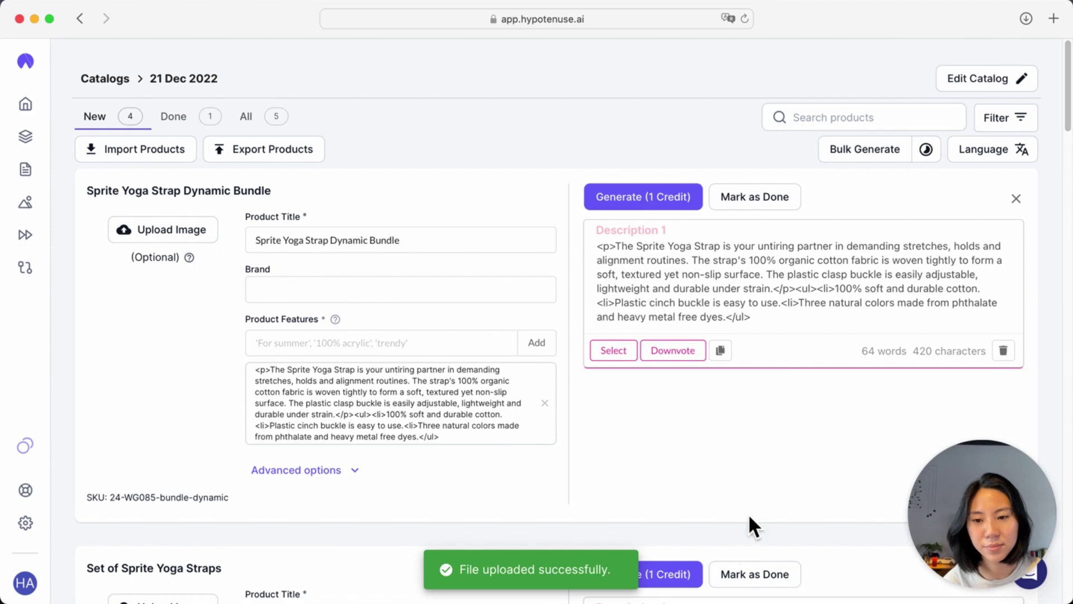
# - Scroll through the imported yoga strap products to check their description-based features
pyautogui.scroll(-3, 385, 403)
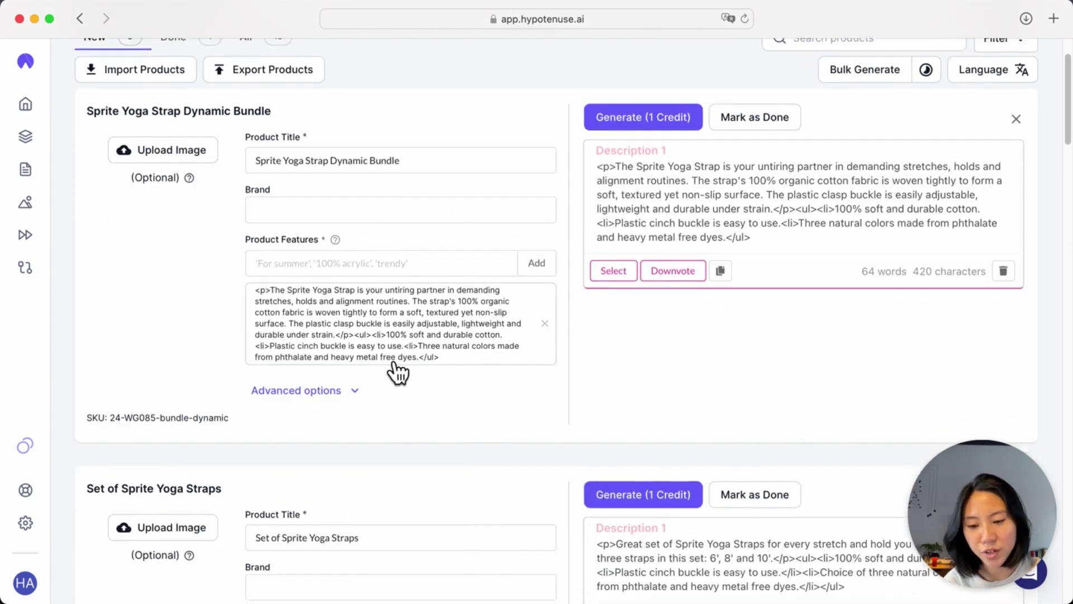
pyautogui.scroll(-15, 395, 346)
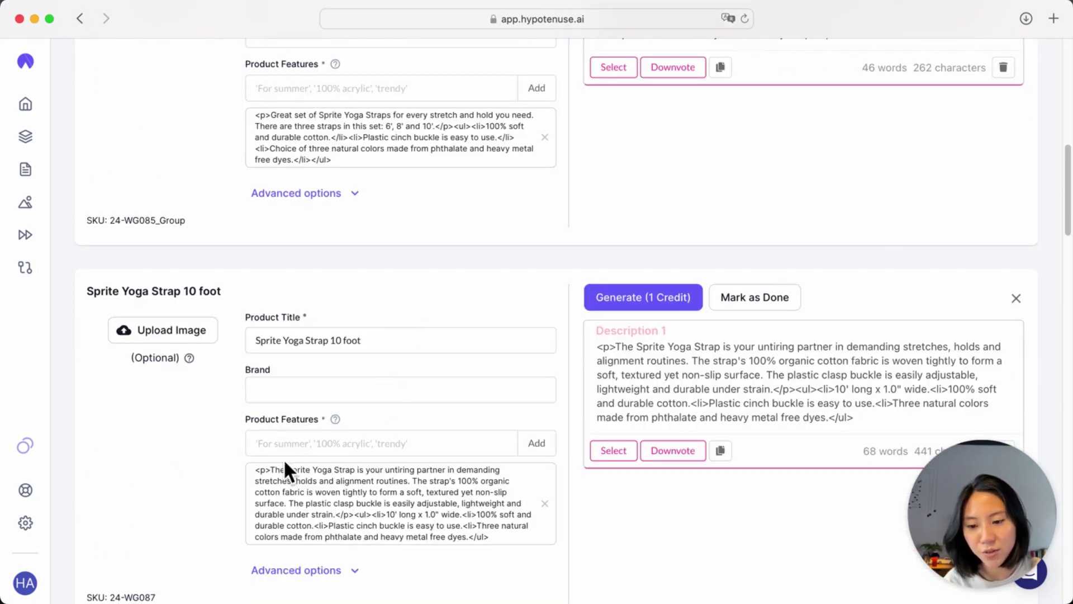
# - Review the 10 foot strap's and Dynamic Bundle's imported features, revealing the bundle's SEO Keywords field
pyautogui.moveTo(270, 470); pyautogui.dragTo(502, 553)
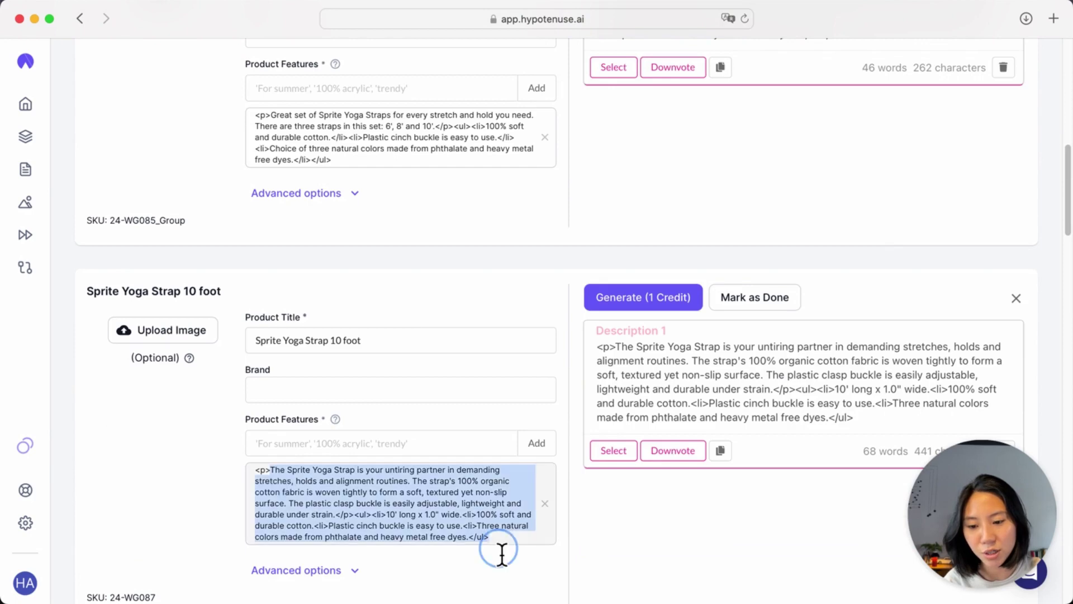
pyautogui.click(469, 523)
pyautogui.scroll(15, 424, 368)
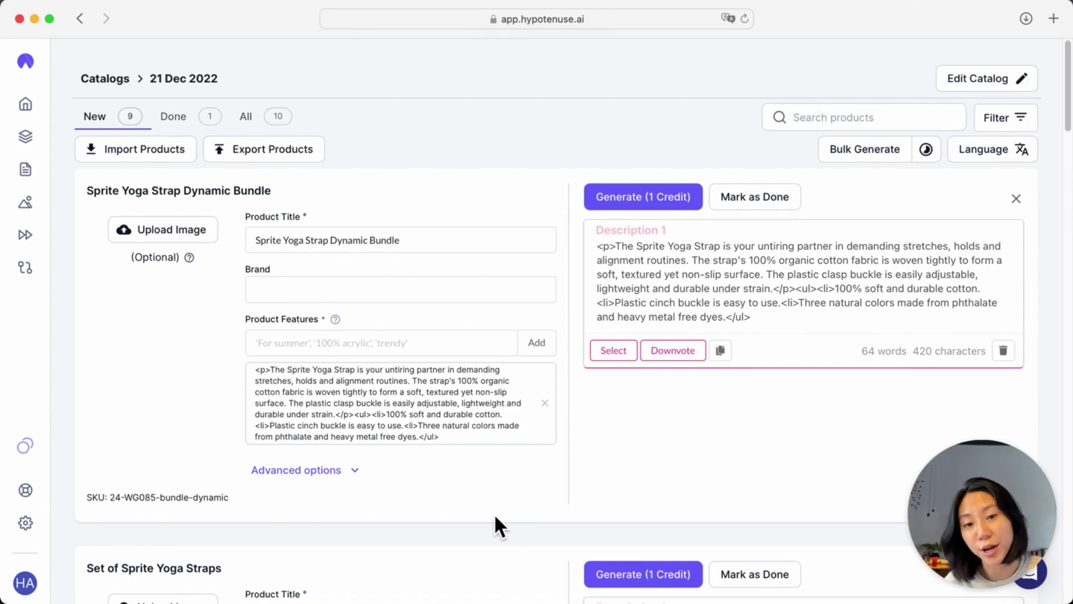
pyautogui.scroll(-1, 705, 470)
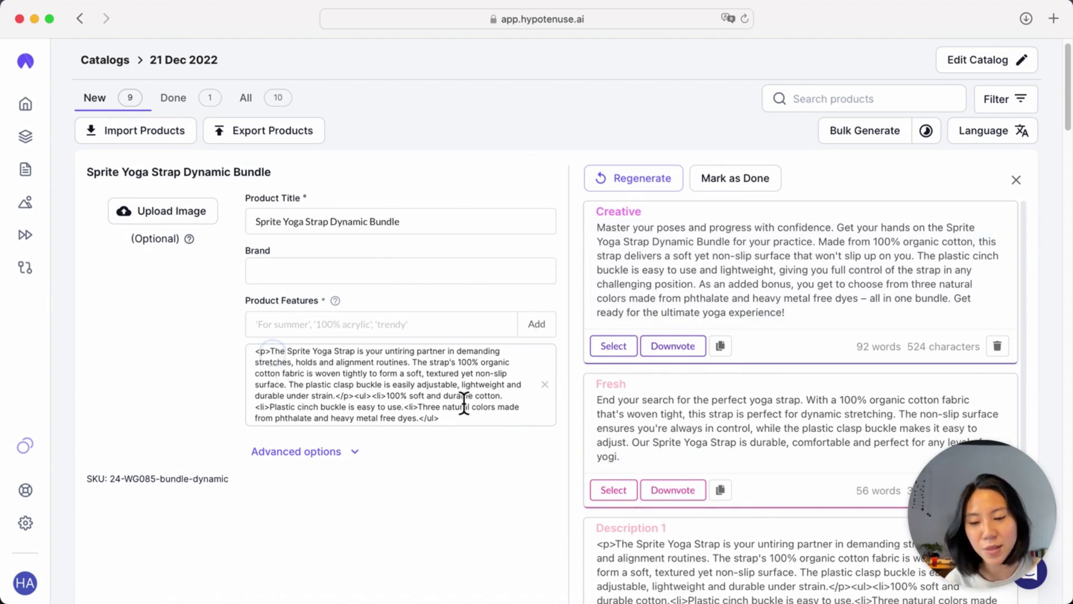
pyautogui.moveTo(464, 401); pyautogui.dragTo(459, 427)
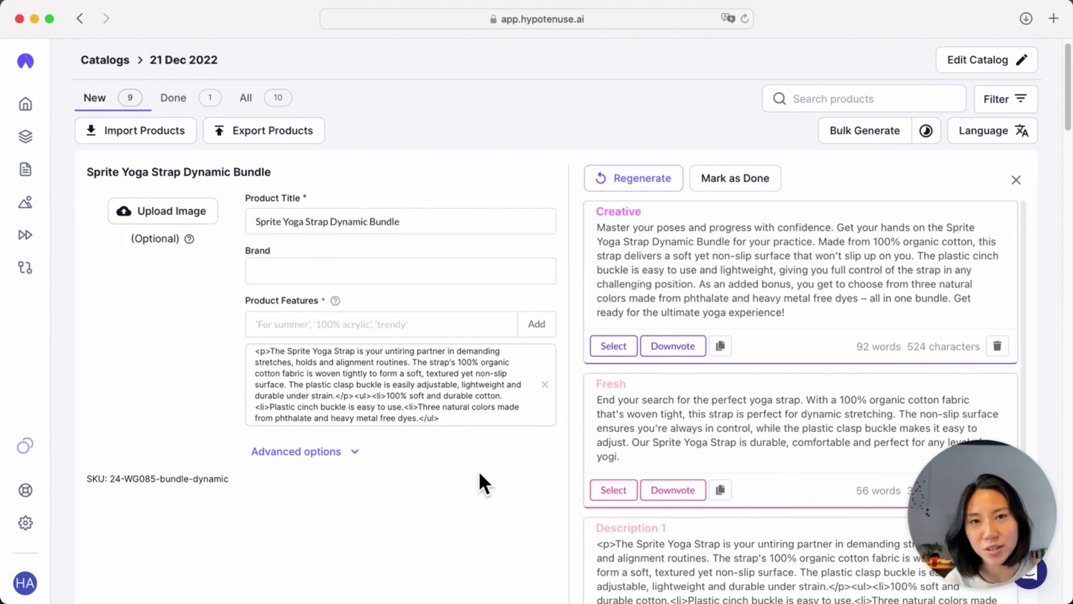
pyautogui.click(331, 457)
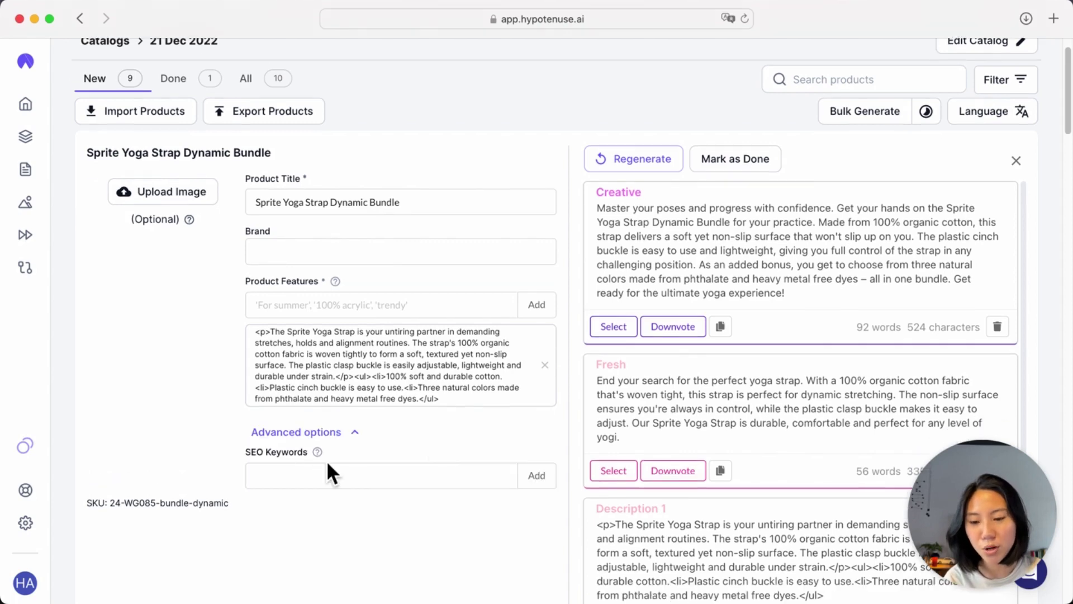
# - Add 'lightweight yoga strap' as an SEO keyword and regenerate the bundle descriptions
pyautogui.click(325, 476)
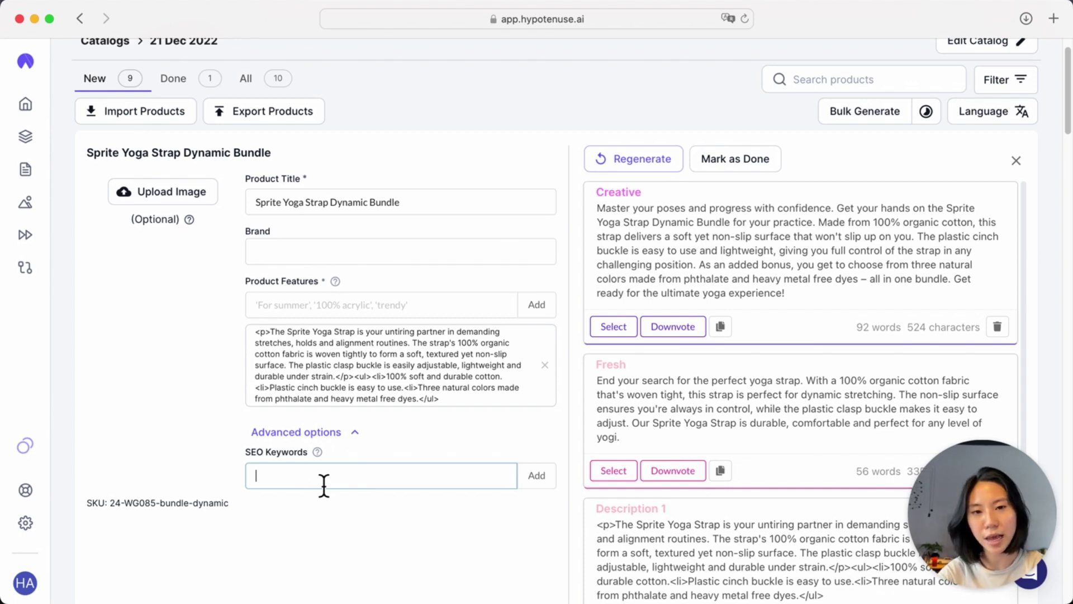
pyautogui.write('ligh')
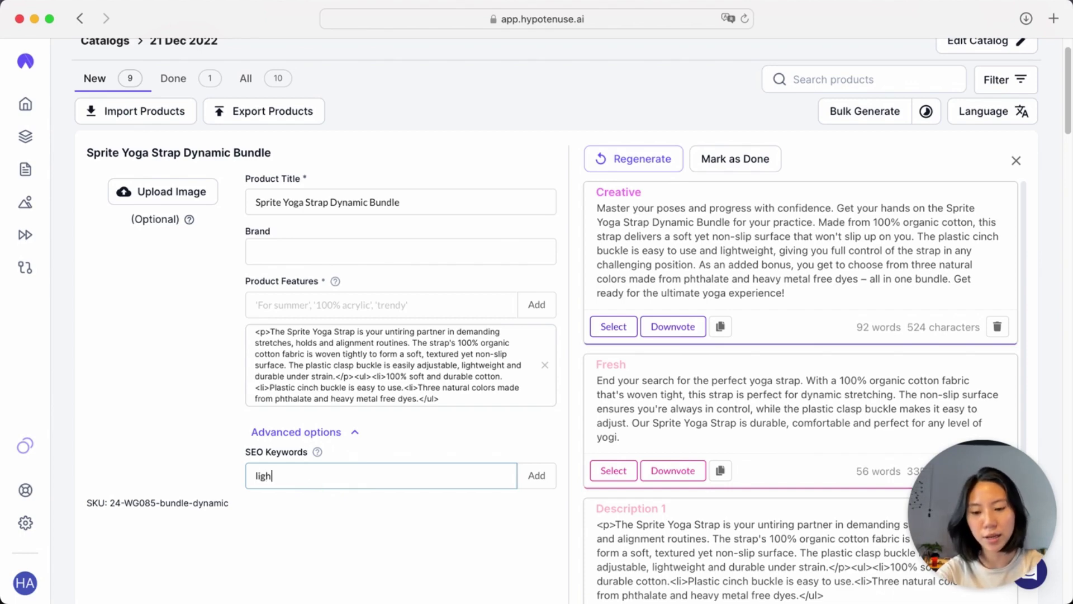
pyautogui.write('tweight yoga strap')
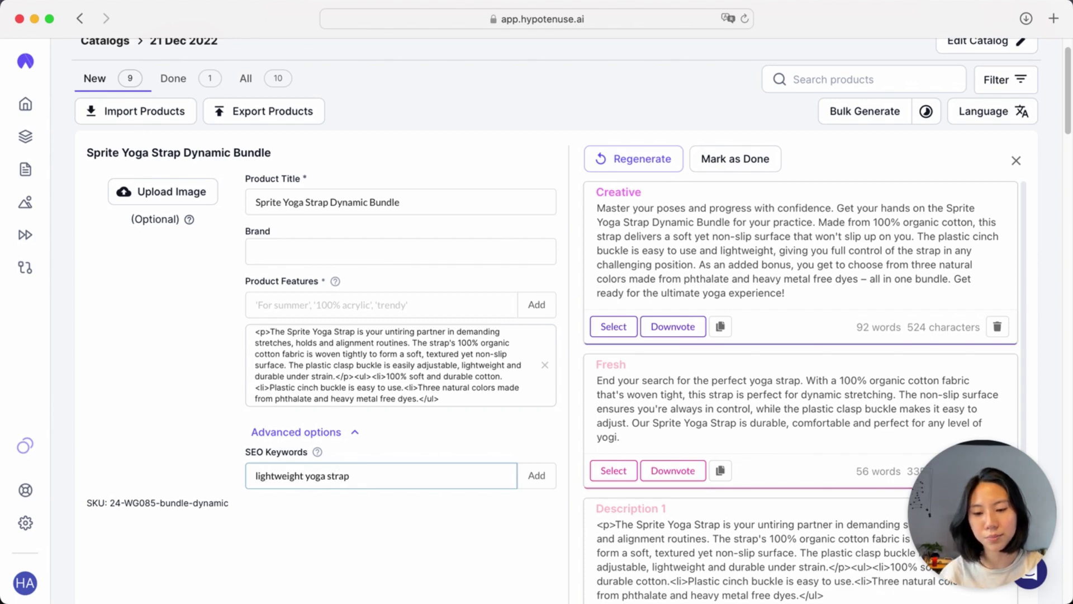
pyautogui.press('Return')
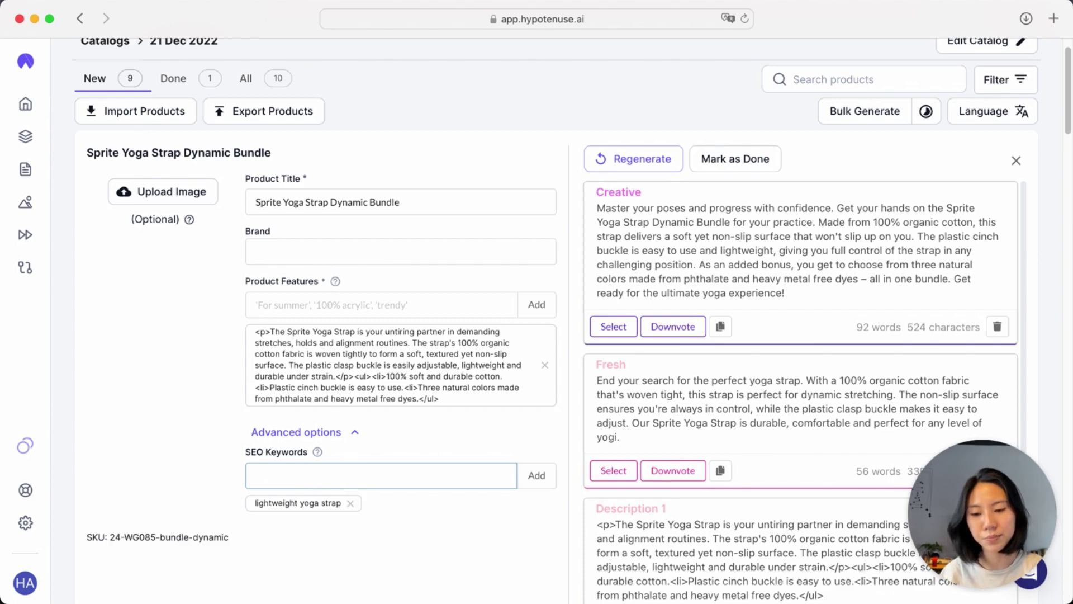
pyautogui.click(646, 171)
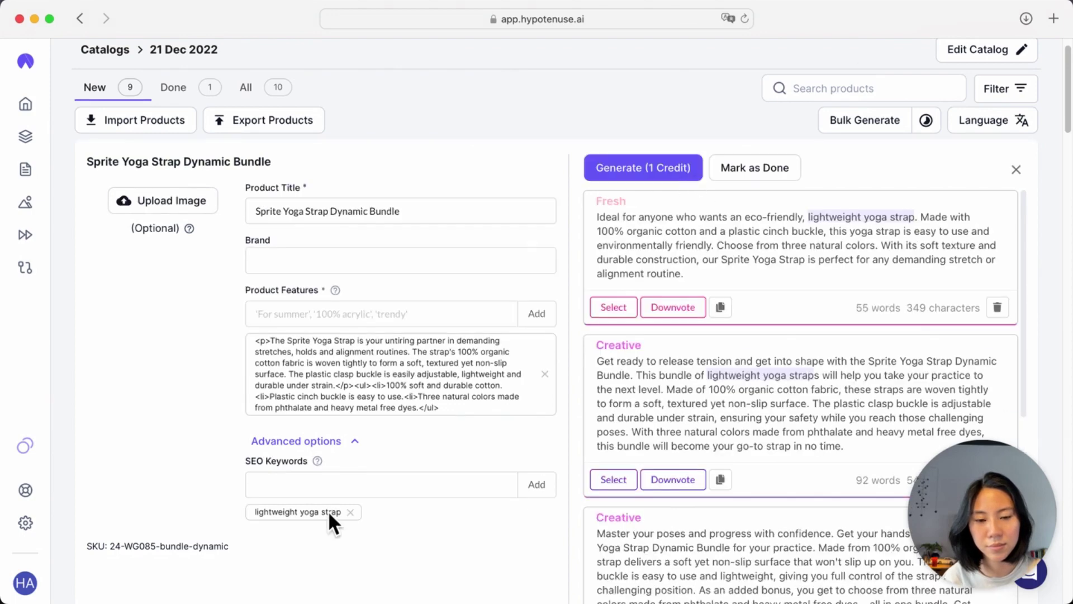
# - Check the keyword in the Fresh and Creative descriptions, then remove the SEO keyword
pyautogui.click(812, 234)
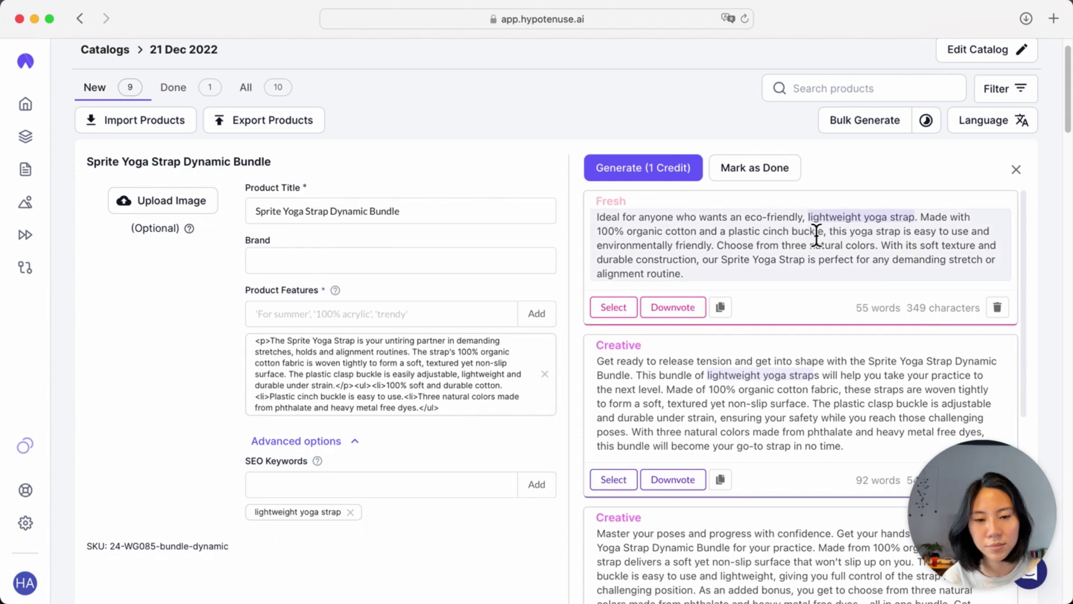
pyautogui.moveTo(809, 218); pyautogui.dragTo(905, 228)
pyautogui.click(919, 259)
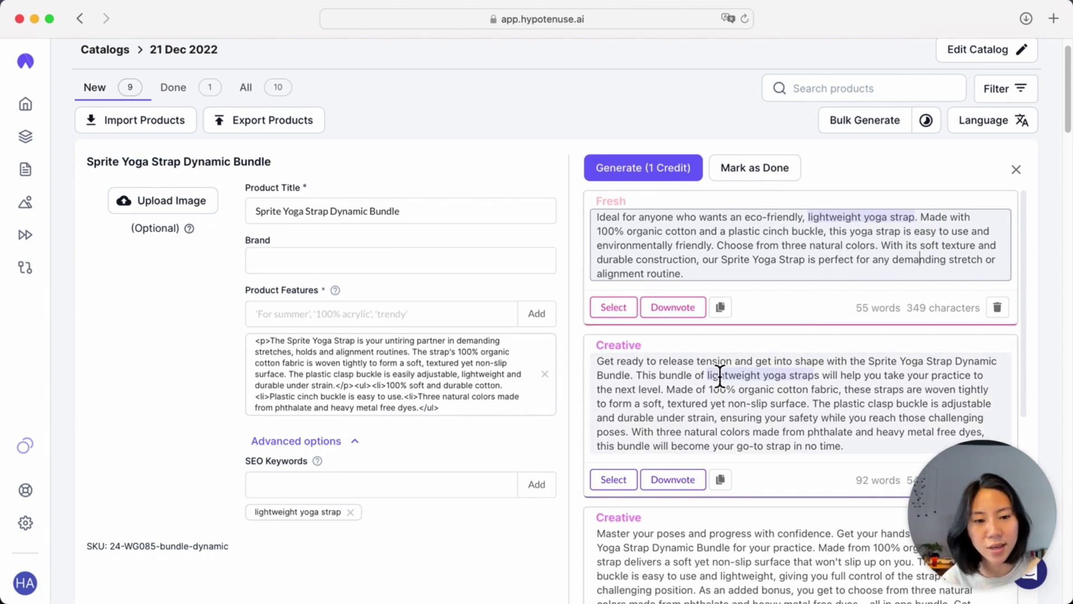
pyautogui.moveTo(708, 376); pyautogui.dragTo(805, 375)
pyautogui.click(862, 380)
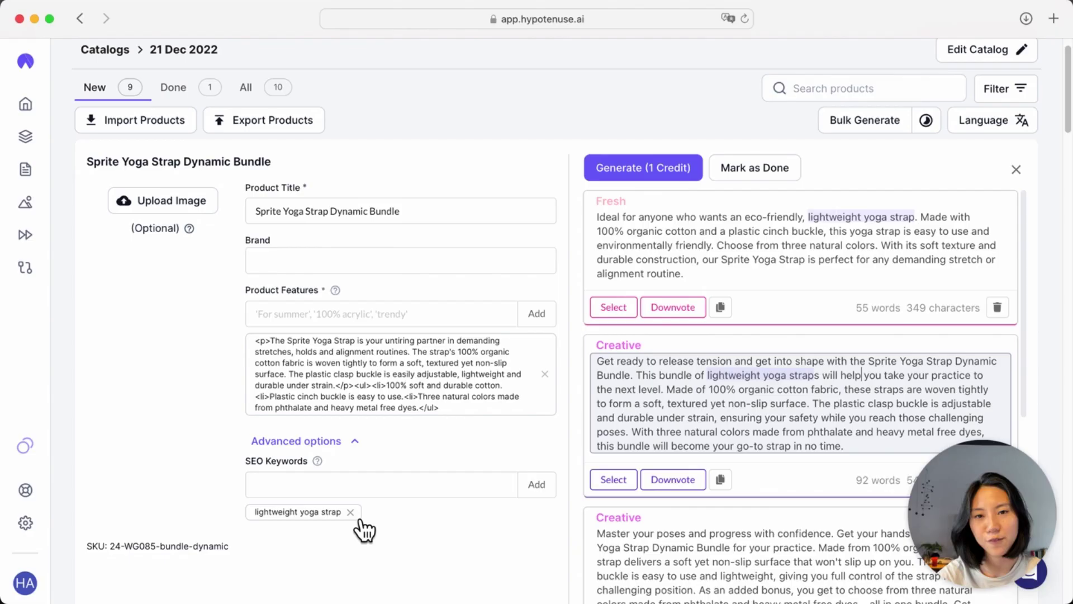
pyautogui.click(351, 512)
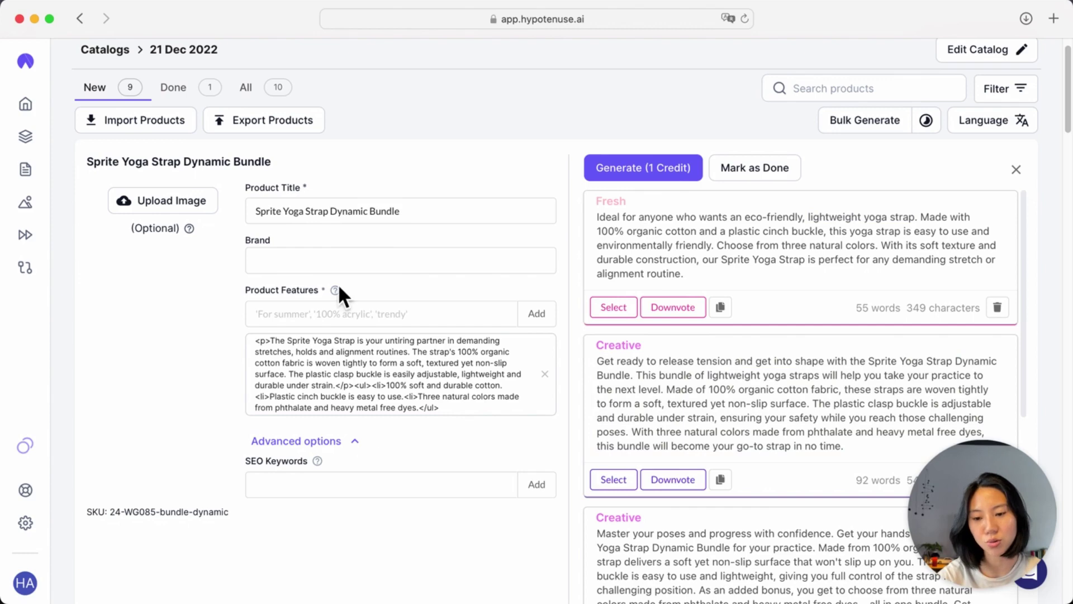
# - Add the feature 'great for a holiday gift or stocking stuffer for the yogi in your life' and generate
pyautogui.click(350, 319)
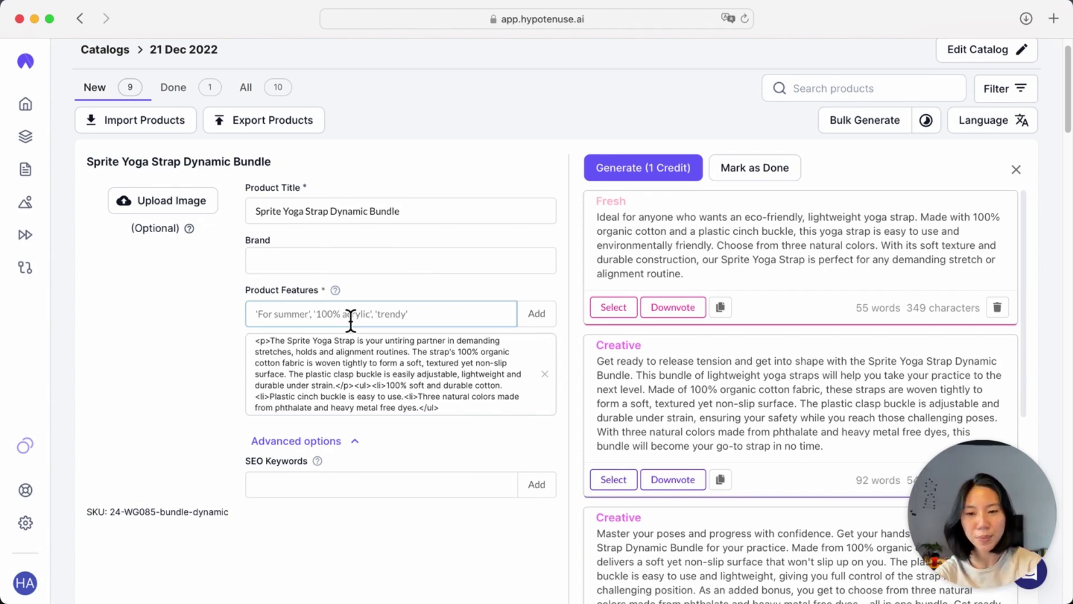
pyautogui.write('grea')
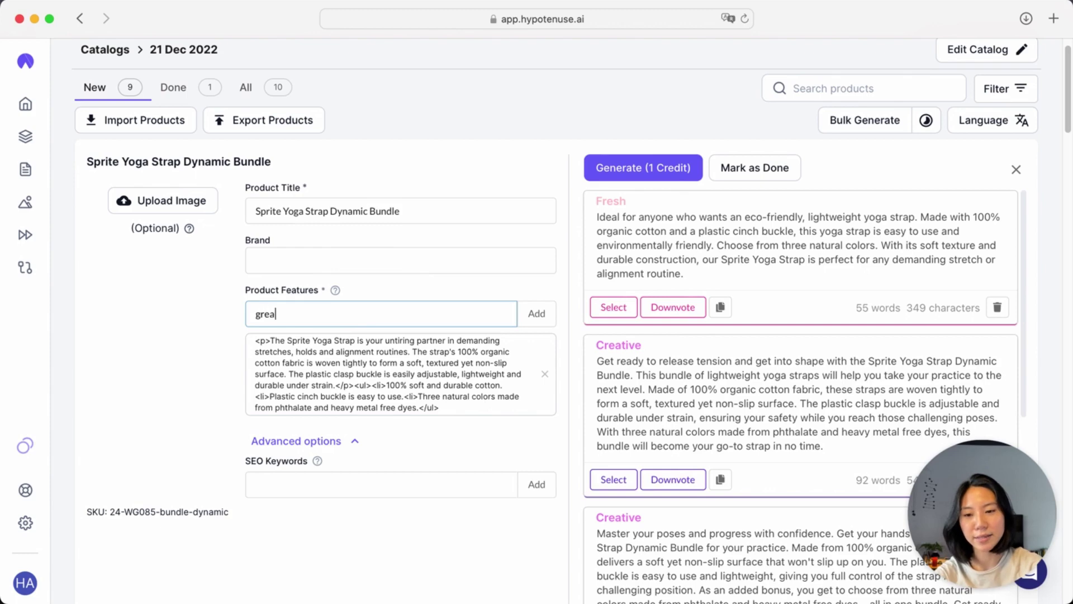
pyautogui.write('t for a')
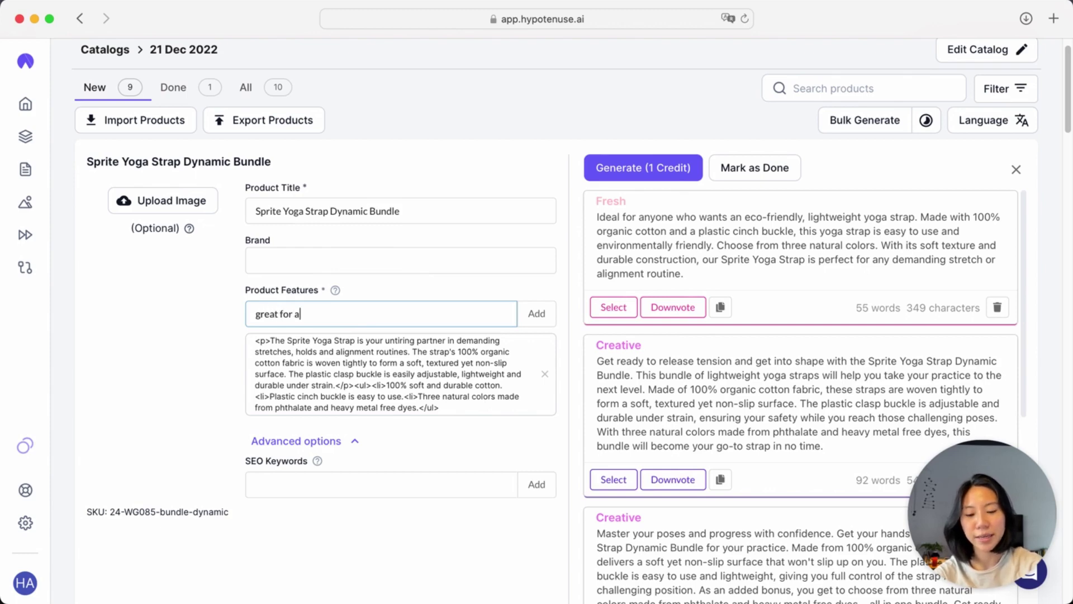
pyautogui.write(' holiday gi')
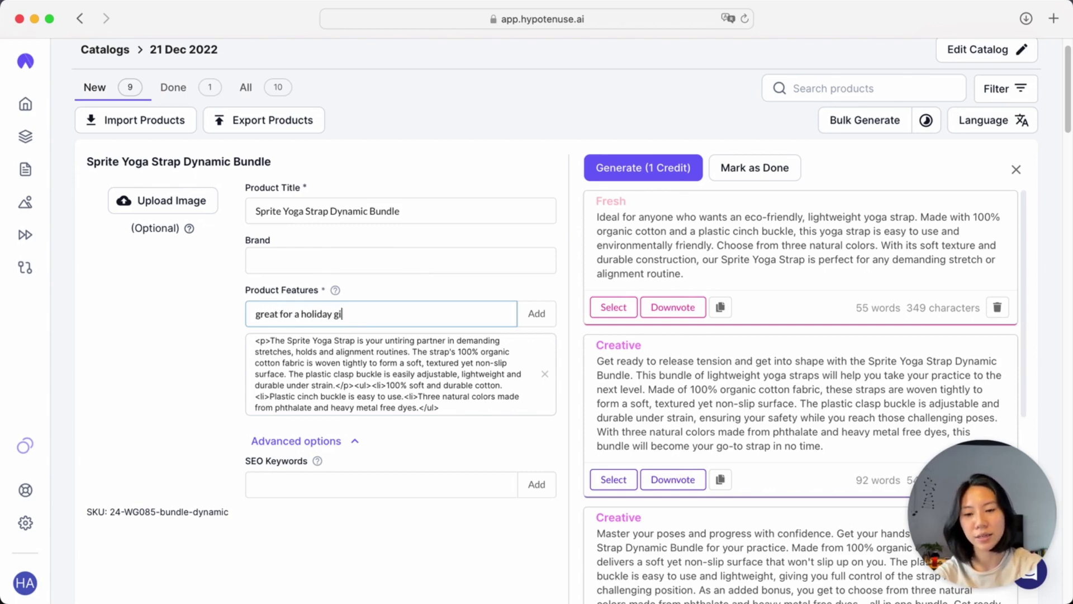
pyautogui.write('ft or sto')
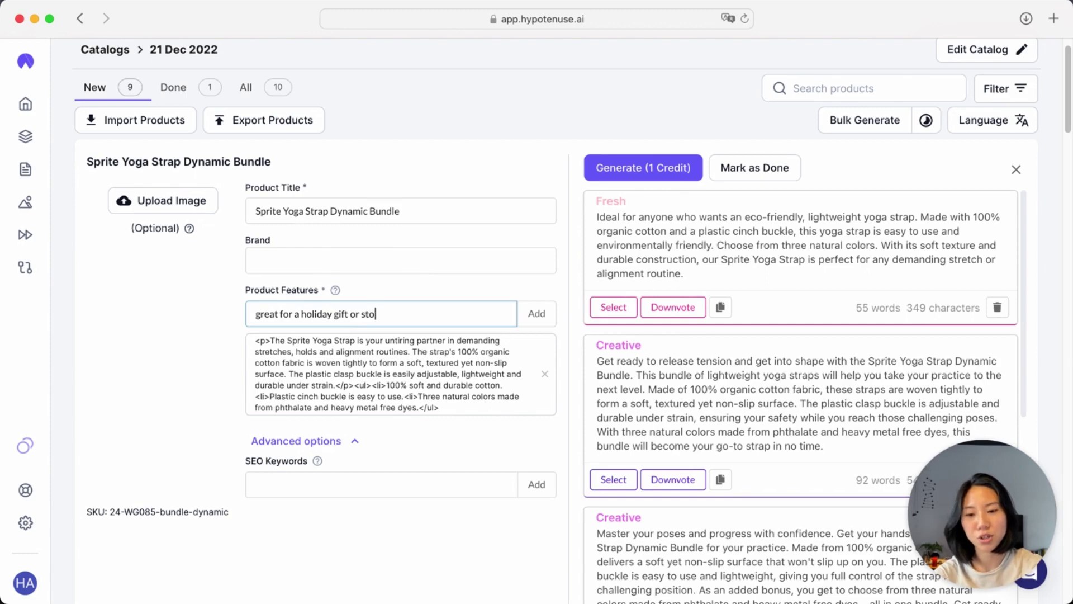
pyautogui.write('cking stuffer ')
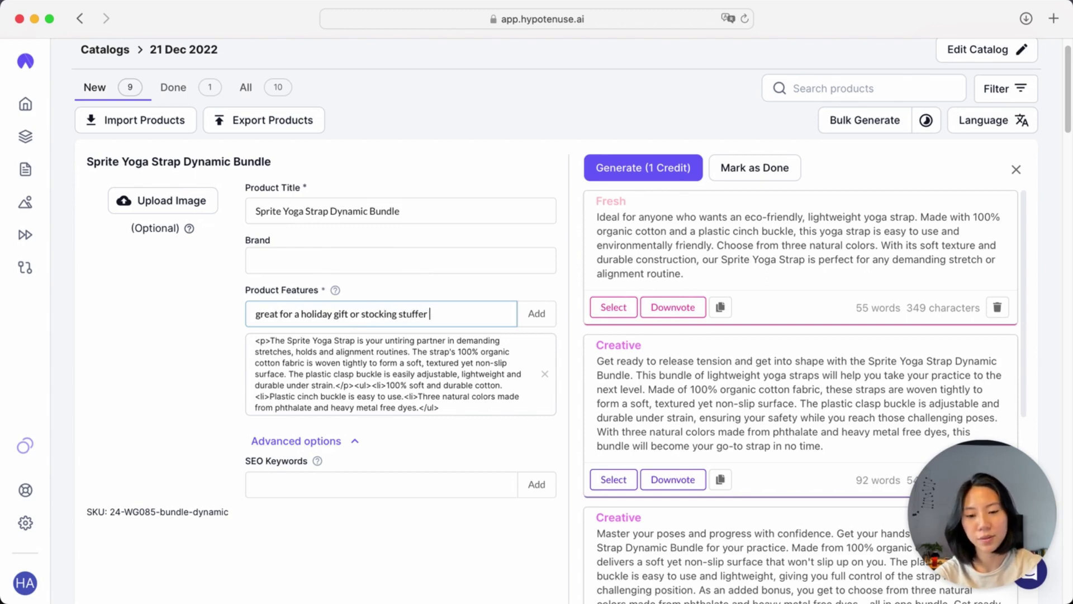
pyautogui.write('for the yogi in your life')
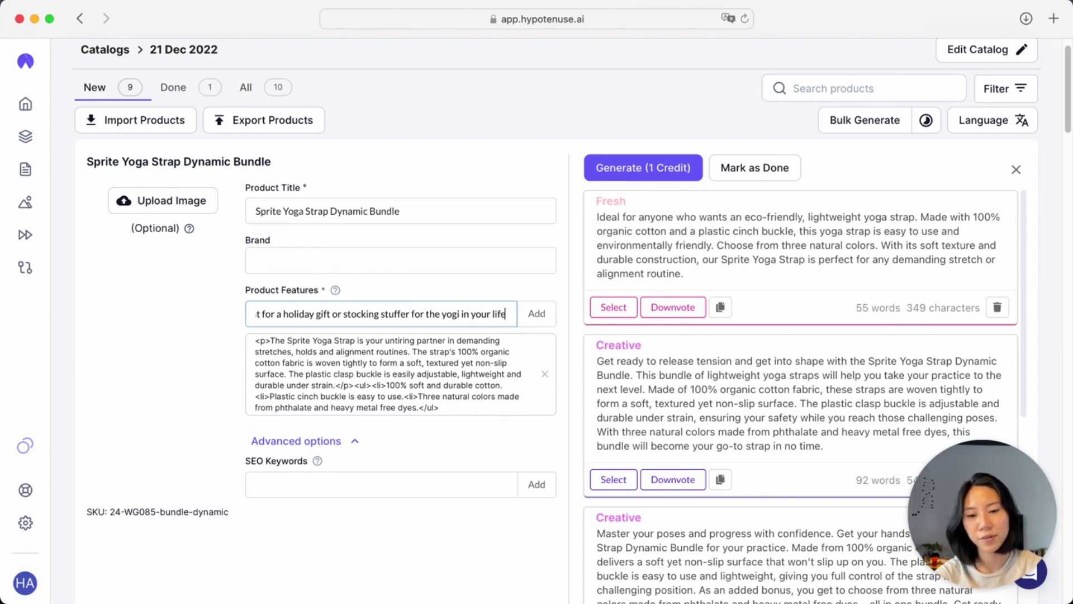
pyautogui.press('Return')
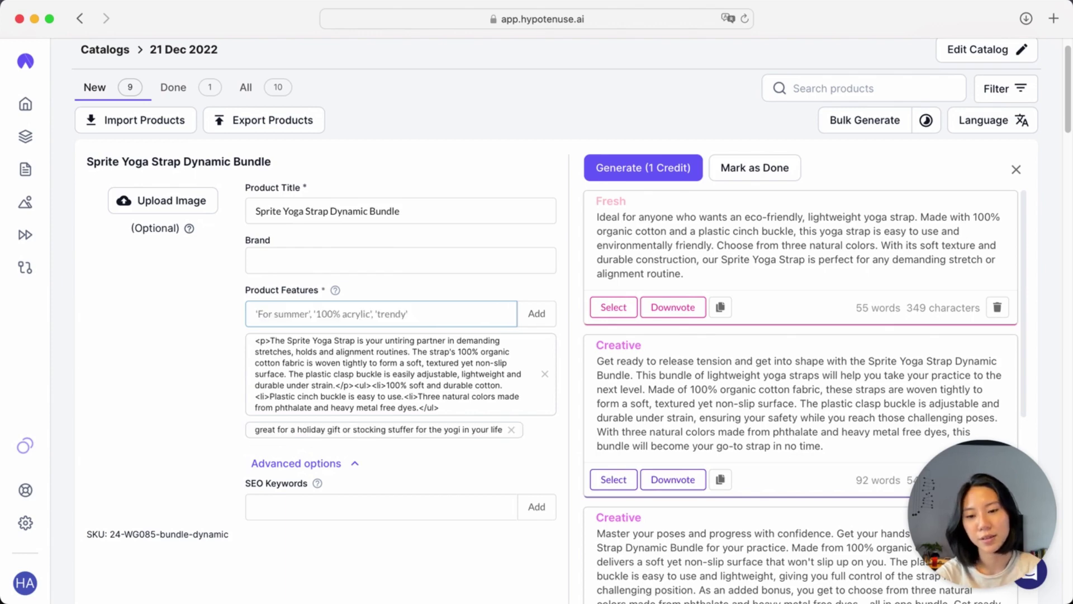
pyautogui.click(605, 176)
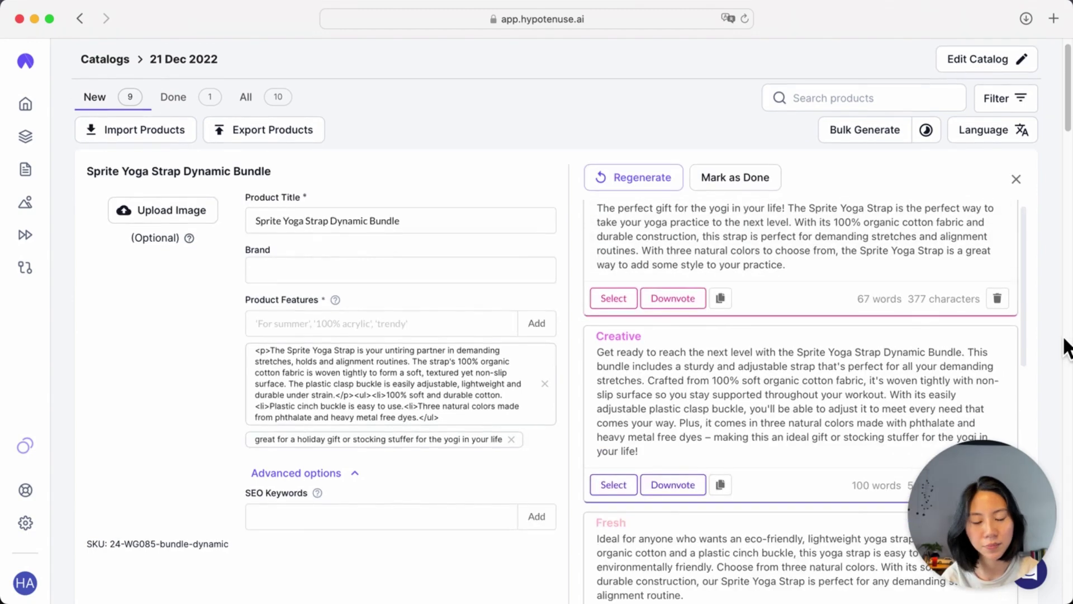
# - Review the gift-for-the-yogi phrasing in the new Fresh and Creative descriptions
pyautogui.scroll(1, 730, 278)
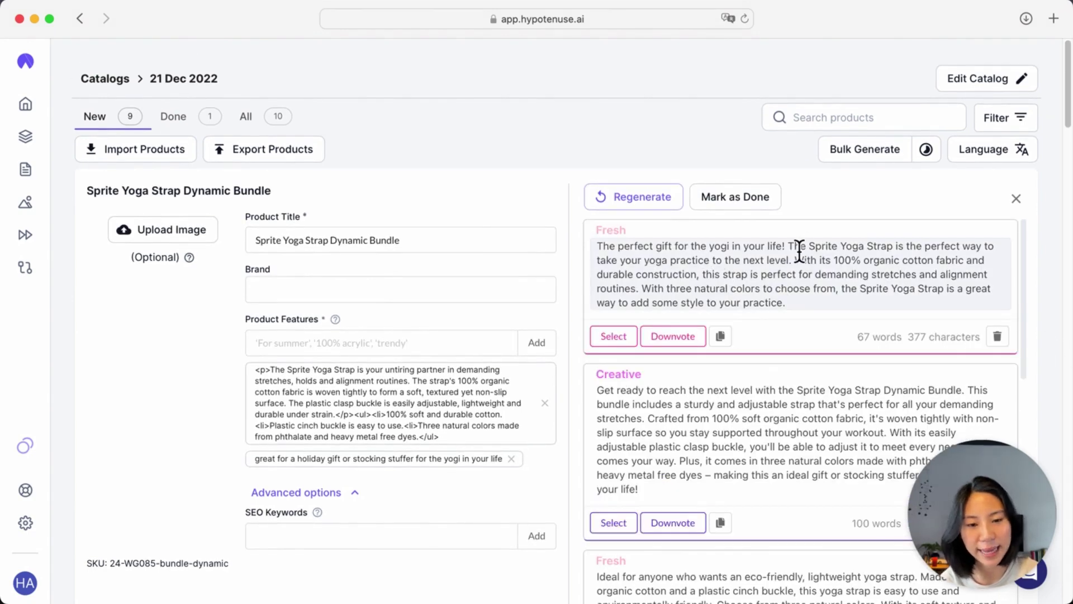
pyautogui.moveTo(789, 246); pyautogui.dragTo(601, 251)
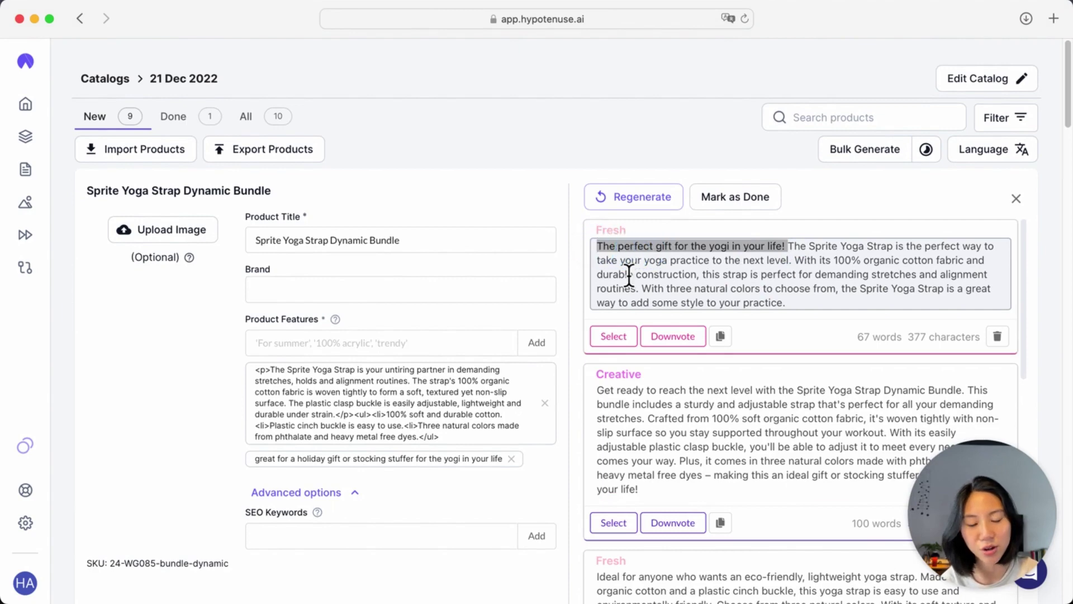
pyautogui.click(609, 252)
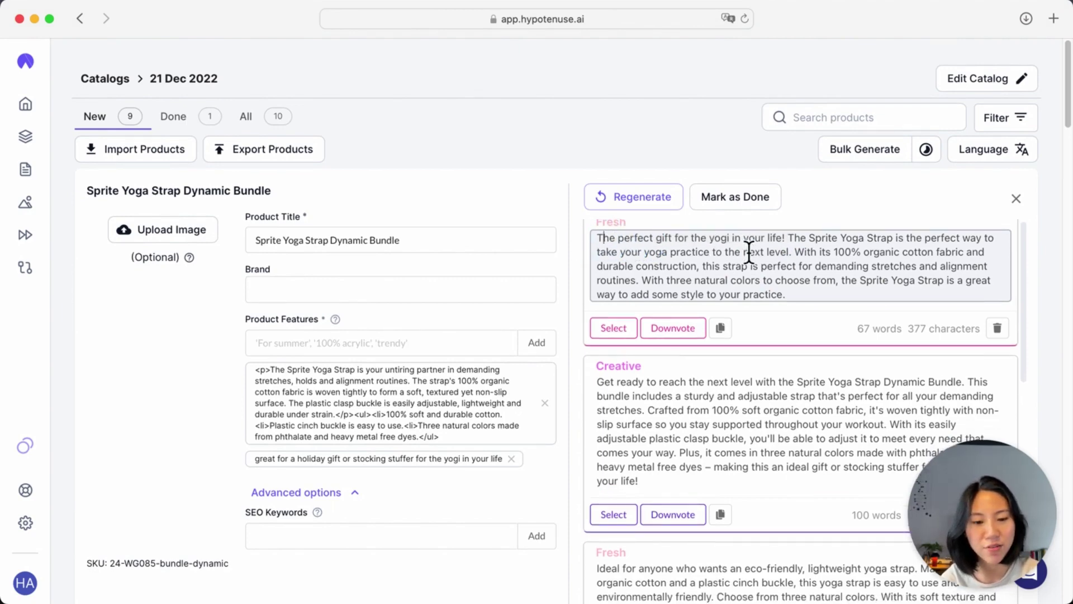
pyautogui.scroll(-3, 748, 248)
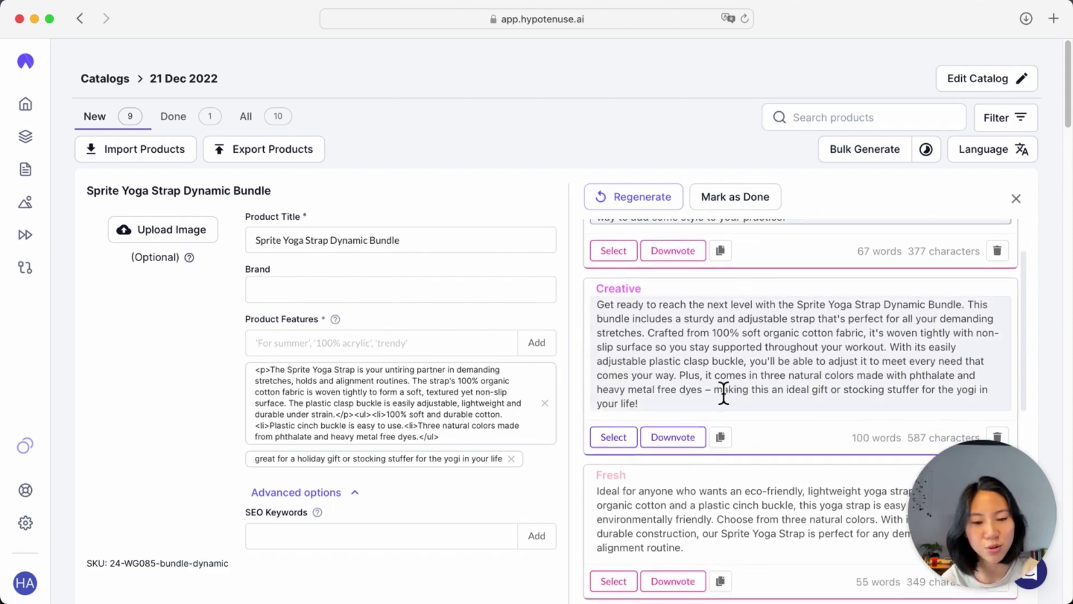
pyautogui.moveTo(715, 390); pyautogui.dragTo(927, 399)
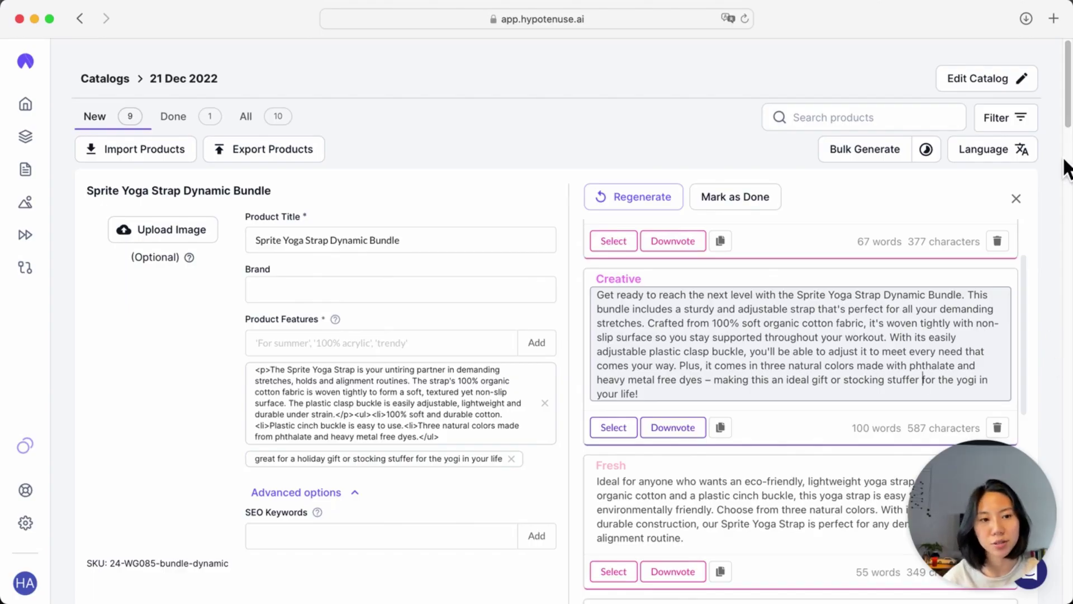
pyautogui.click(993, 163)
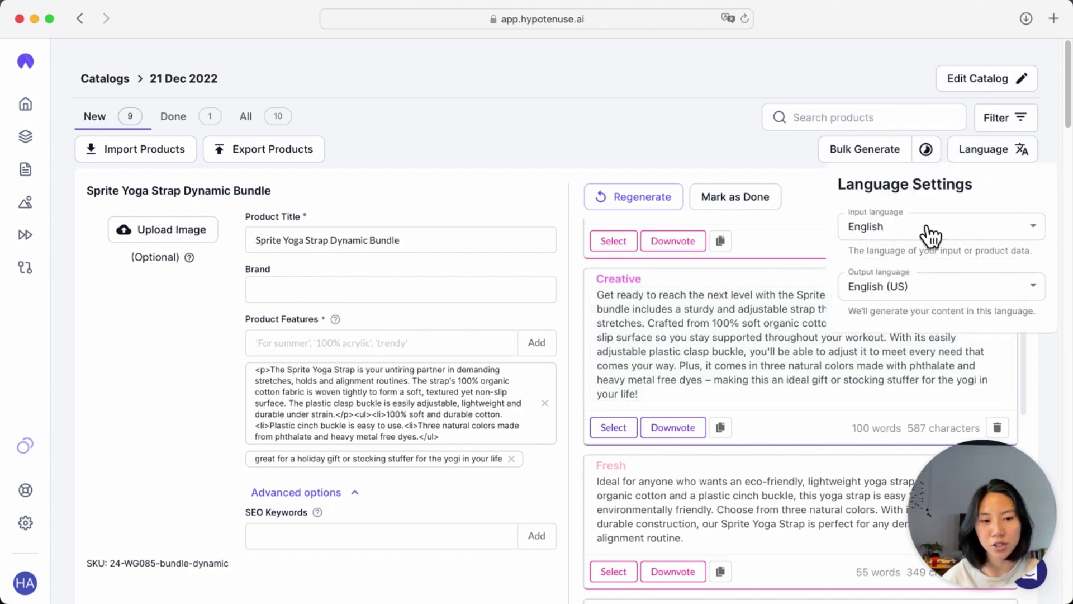
# - Set the output language to German and regenerate the bundle descriptions in German
pyautogui.click(919, 291)
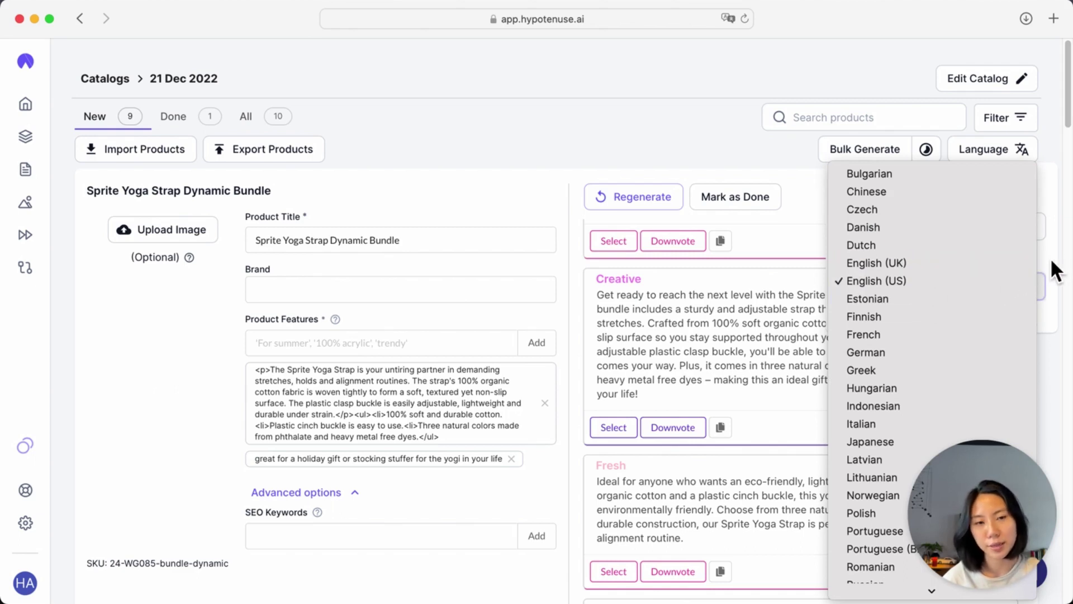
pyautogui.scroll(-3, 970, 320)
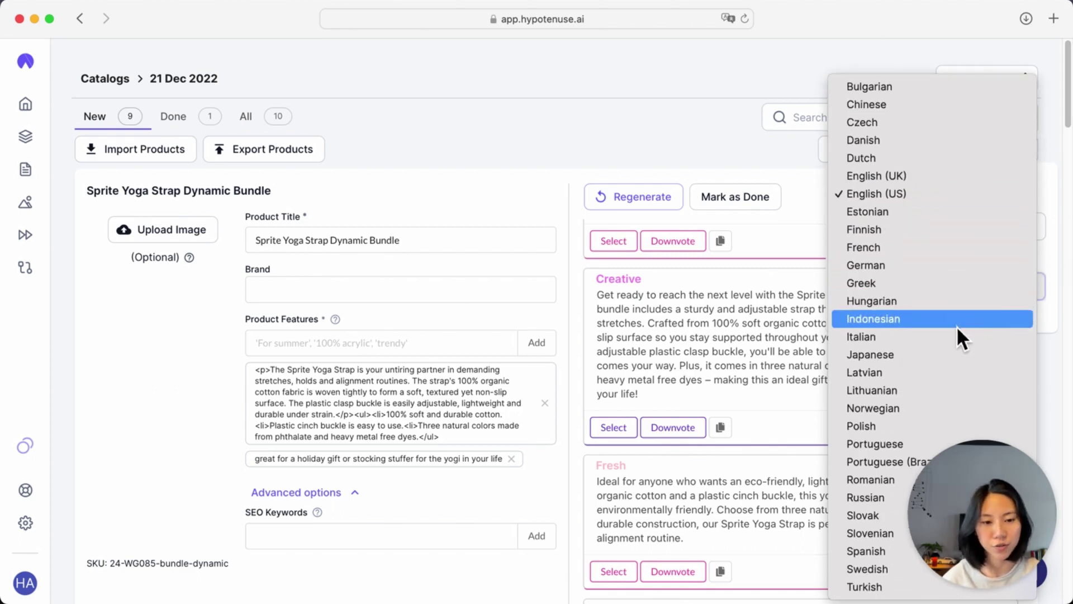
pyautogui.click(963, 267)
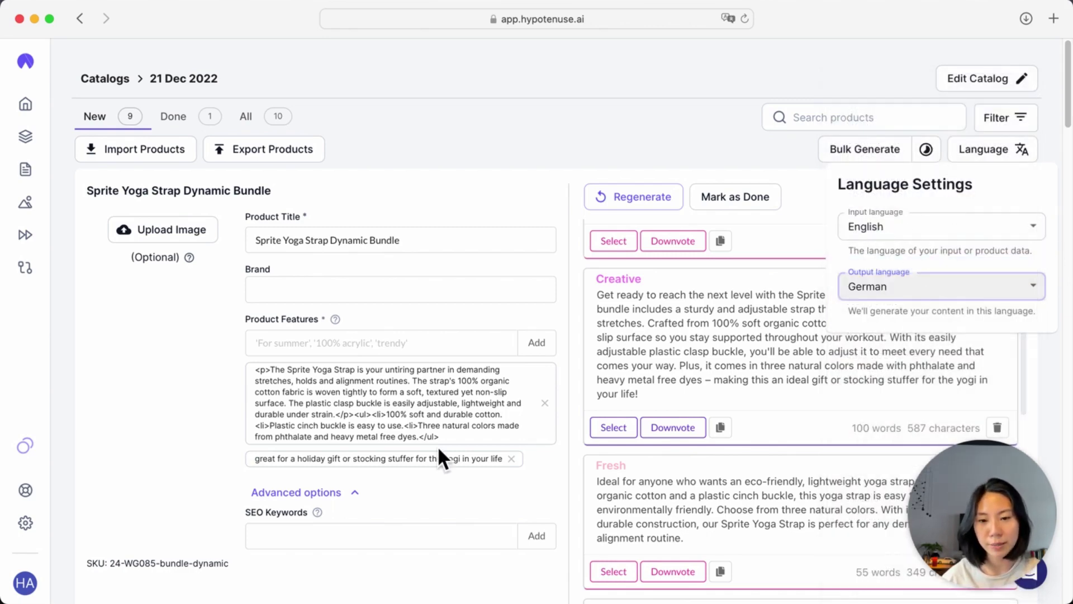
pyautogui.click(631, 140)
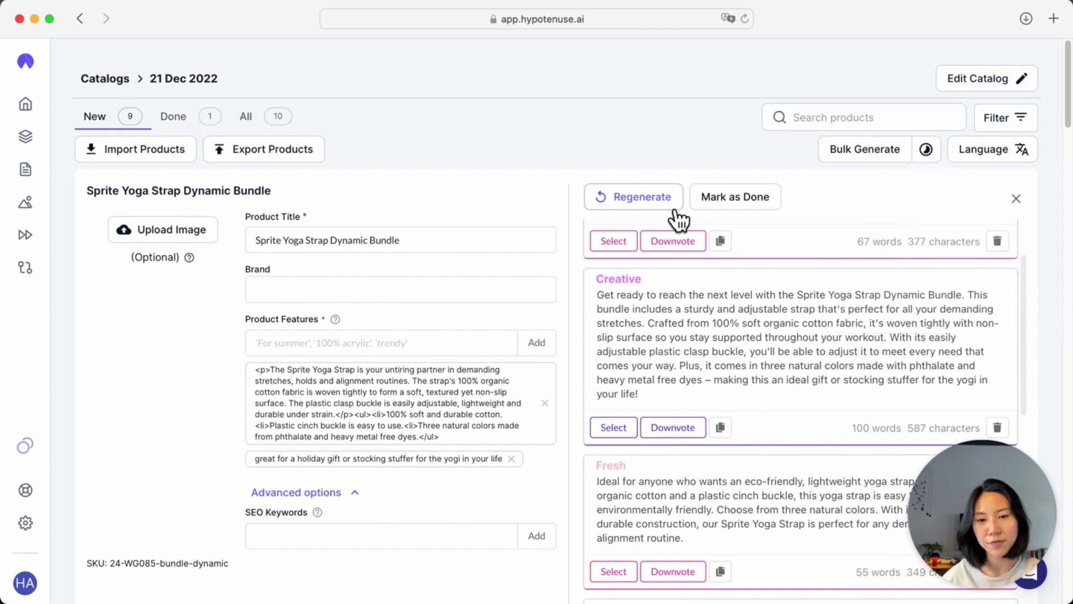
pyautogui.click(674, 208)
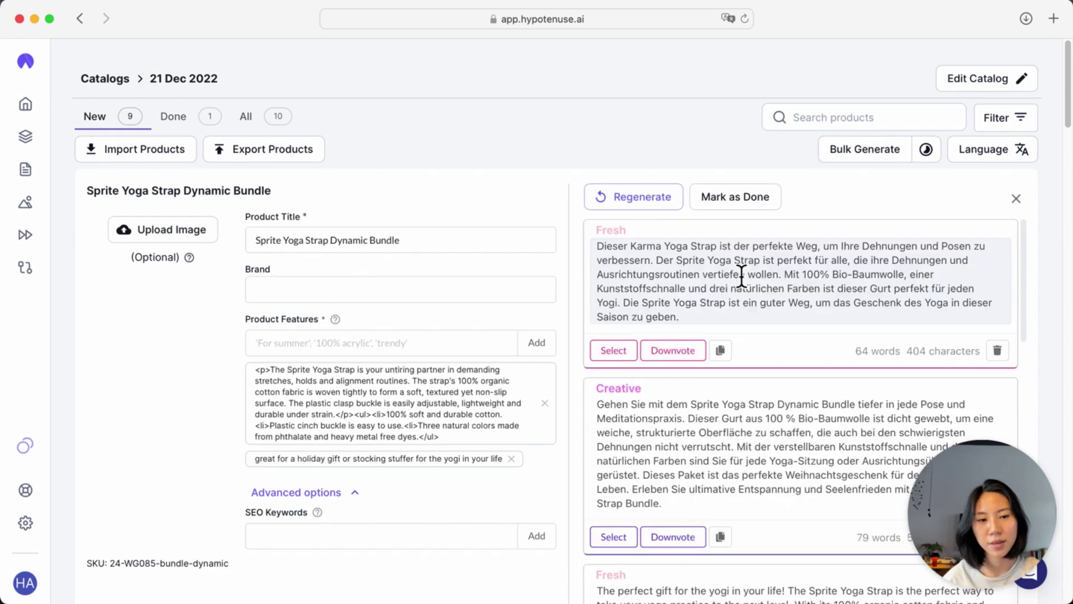
pyautogui.scroll(-1, 808, 294)
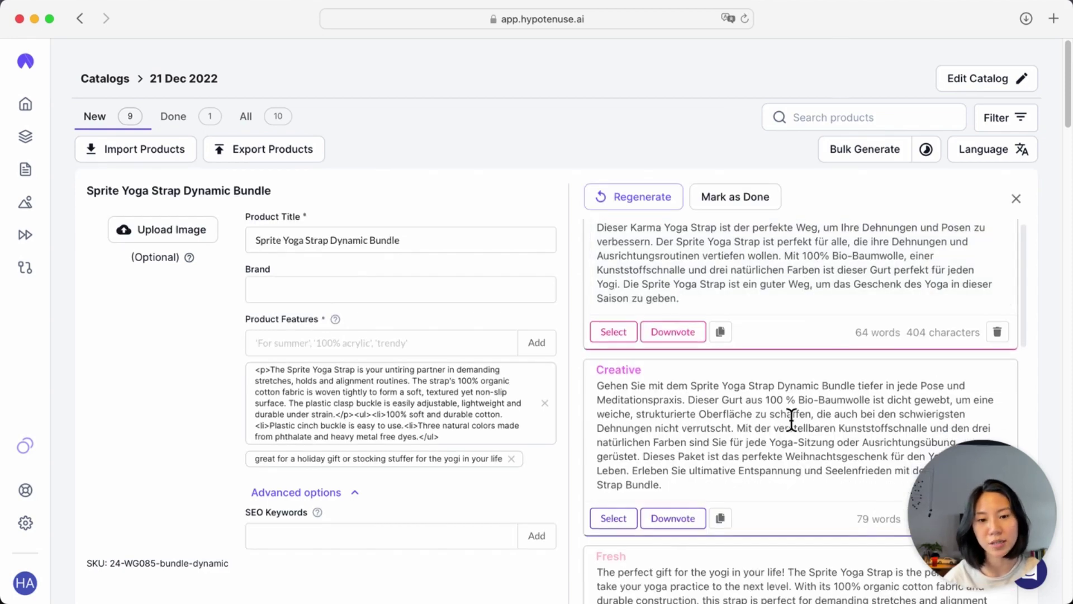
pyautogui.scroll(1, 791, 420)
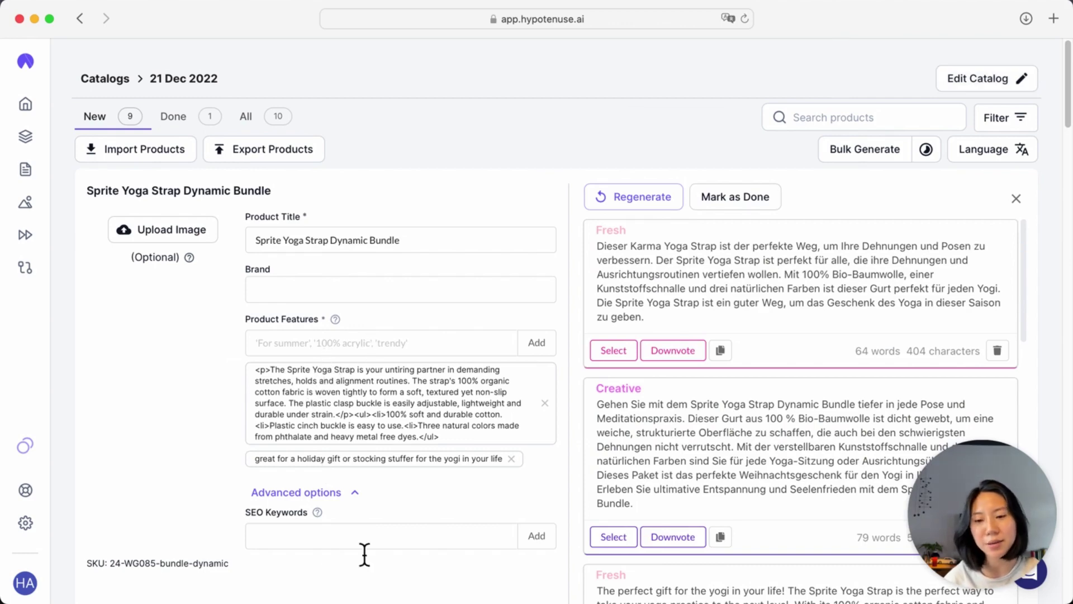
pyautogui.click(1028, 89)
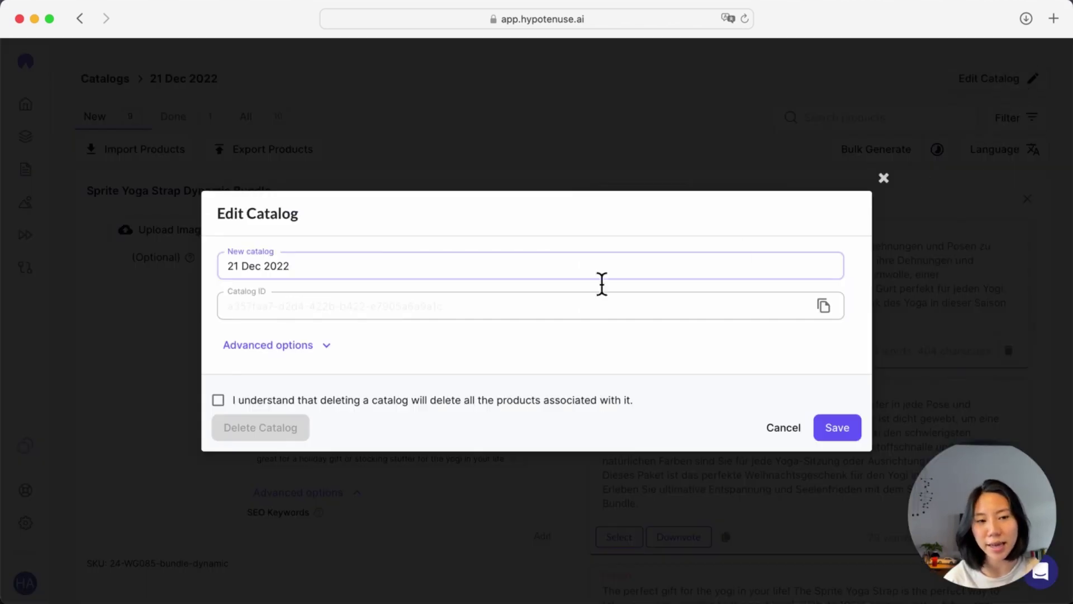
# - Tag the 21 Dec 2022 catalog with 'great for the holiday season as a gift' and save
pyautogui.click(296, 345)
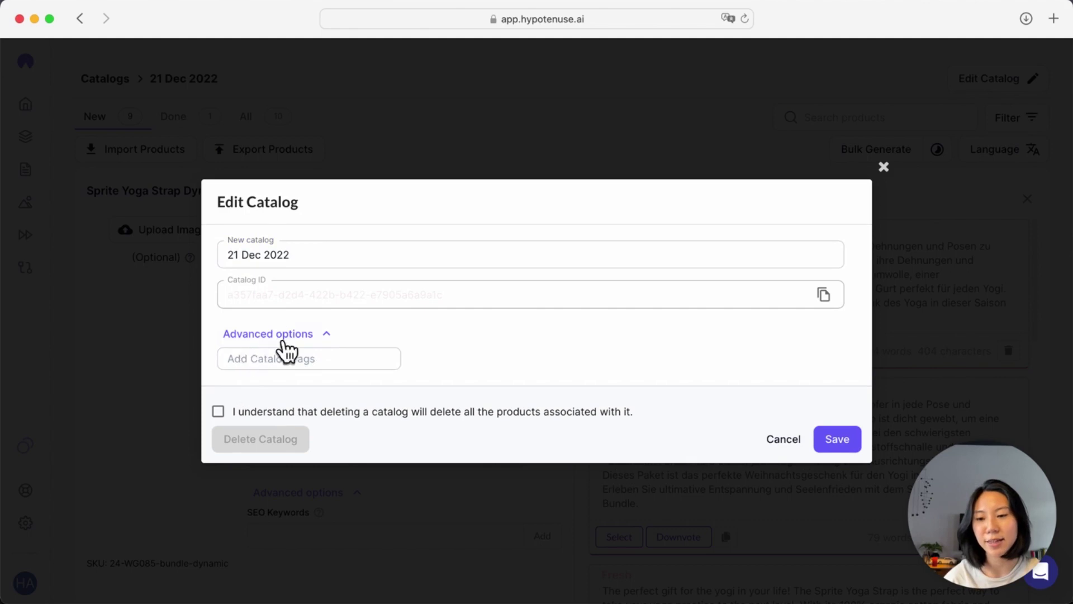
pyautogui.click(301, 360)
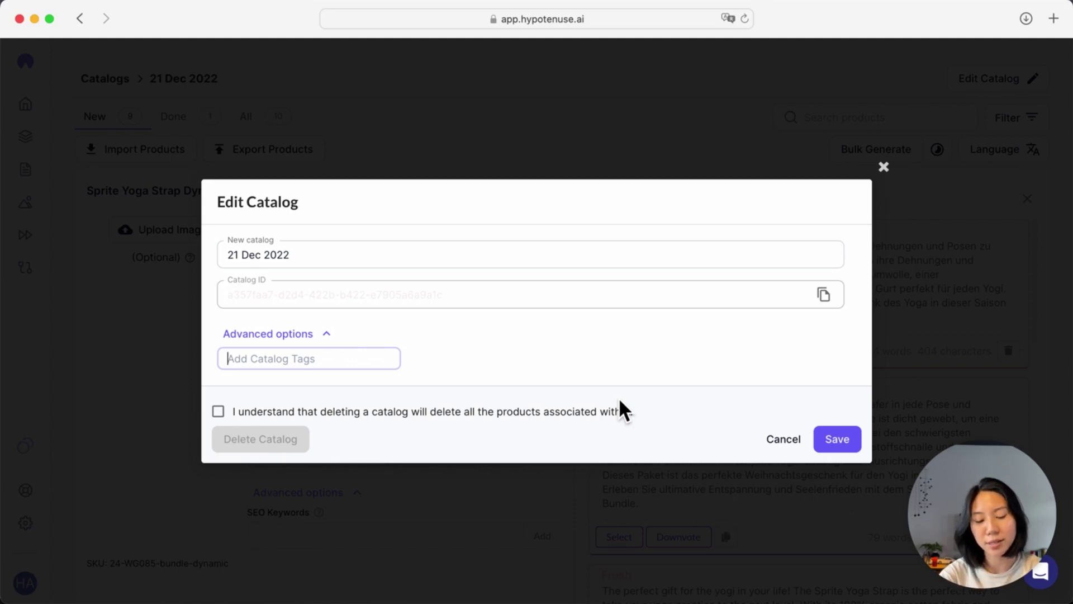
pyautogui.write('great for the hol')
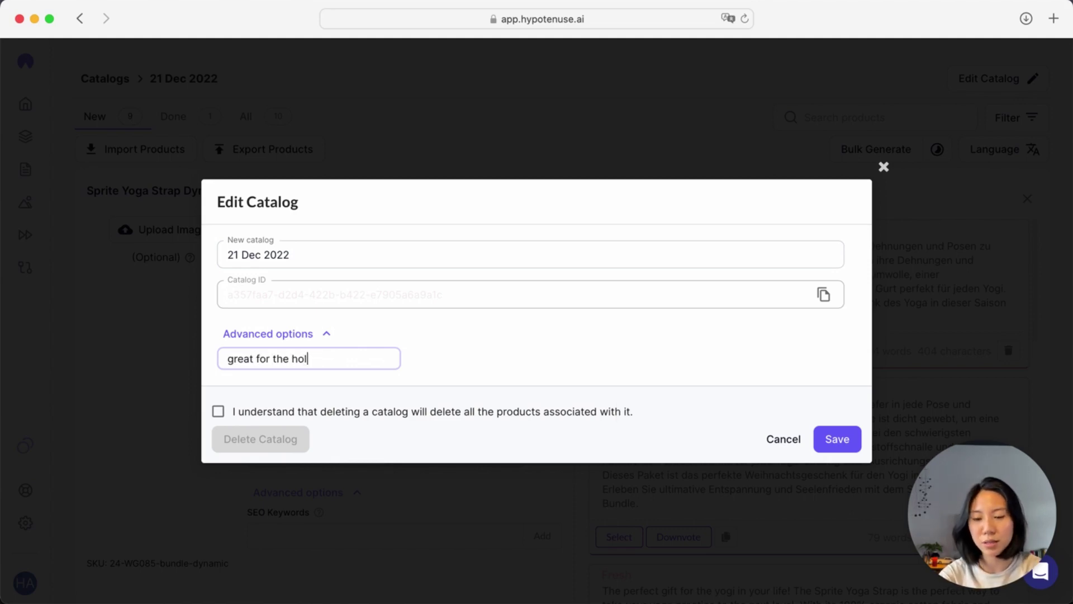
pyautogui.write('iday season')
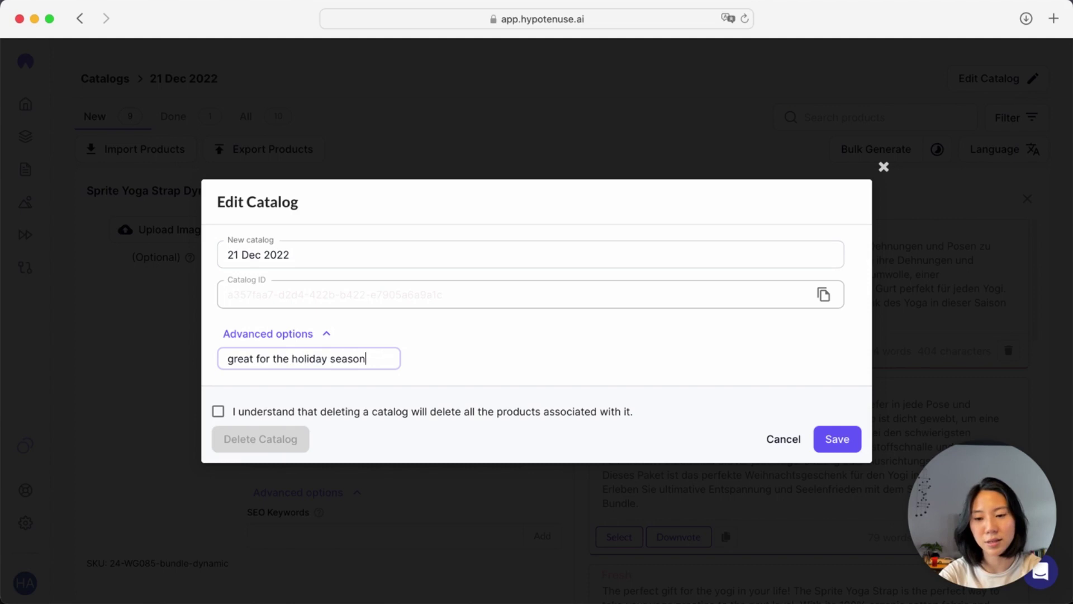
pyautogui.write(' as a gift')
pyautogui.press('Return')
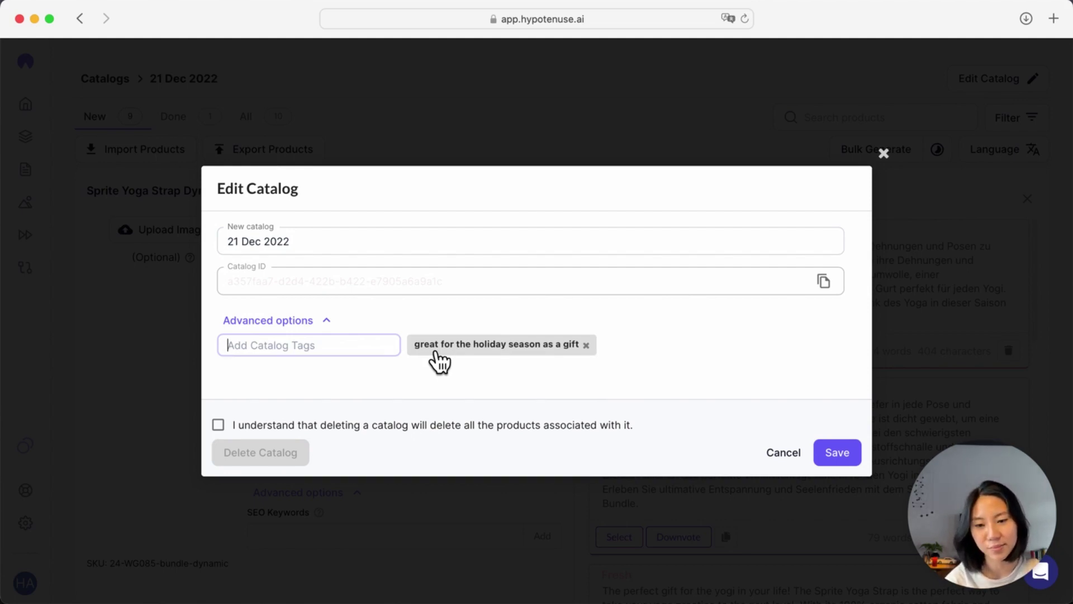
pyautogui.click(831, 461)
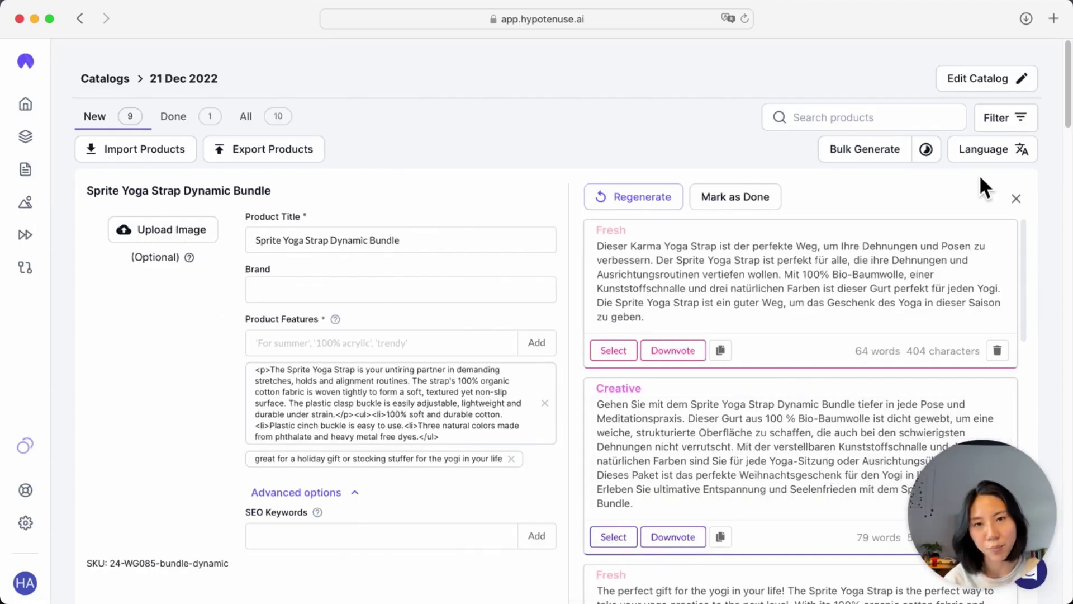
# - Filter products by Failed to Generate, then switch the filter to Generated
pyautogui.click(1026, 126)
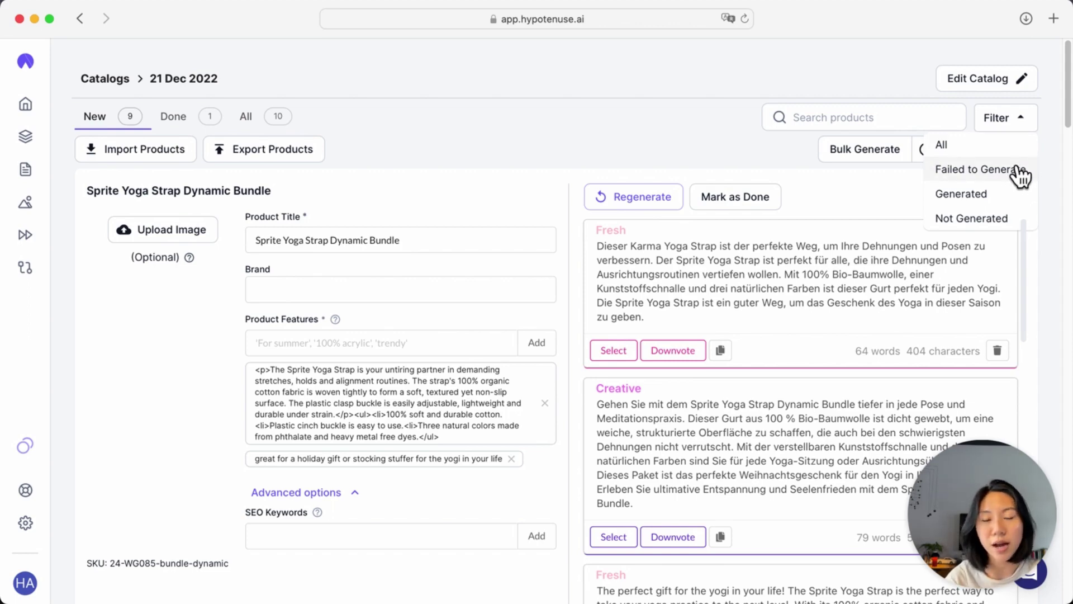
pyautogui.click(1020, 176)
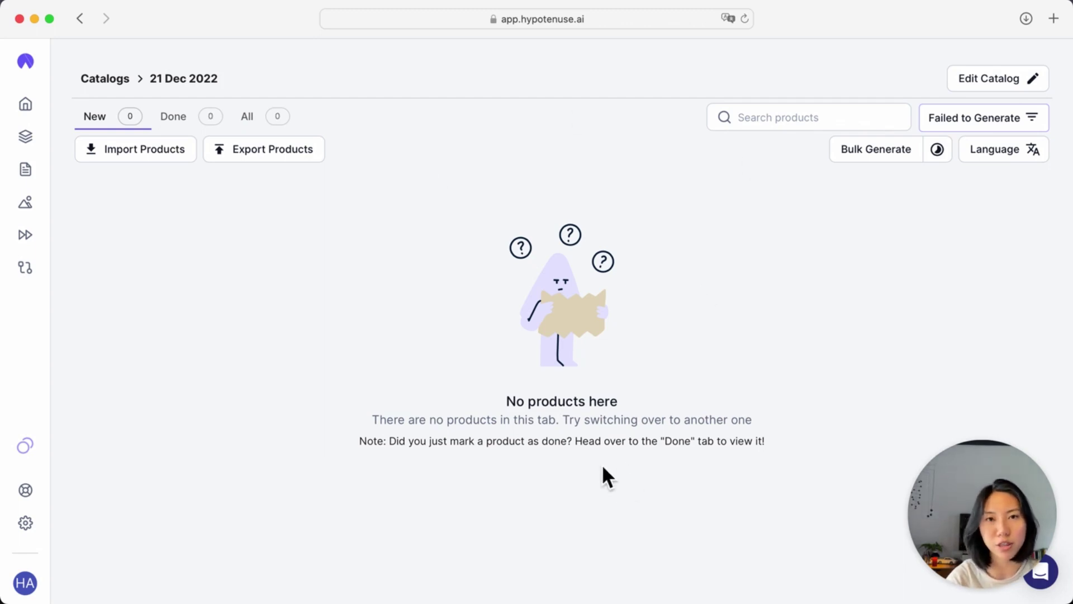
pyautogui.click(1023, 124)
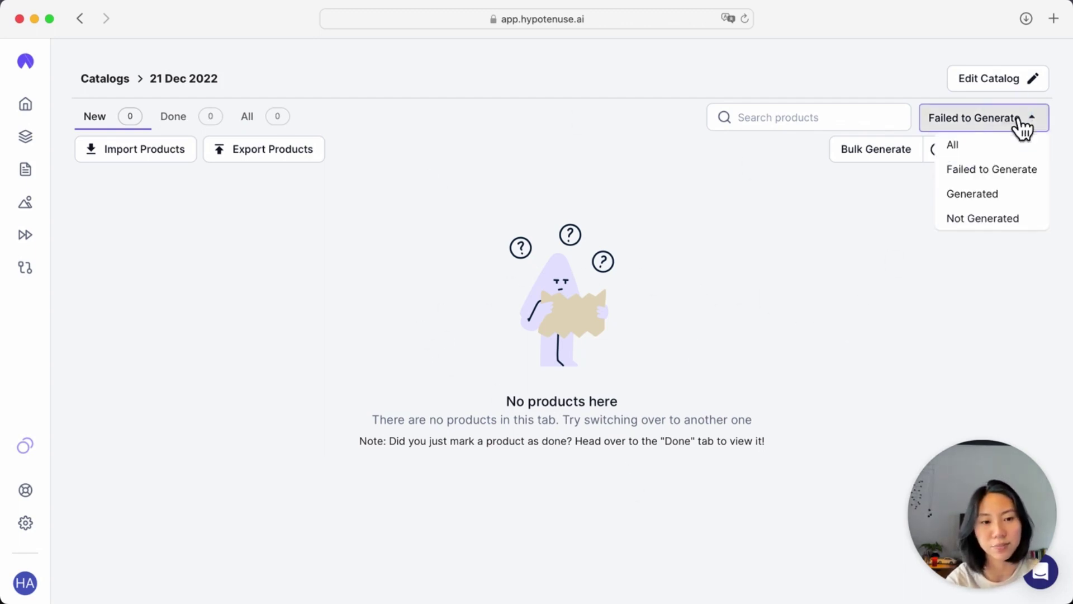
pyautogui.click(1001, 199)
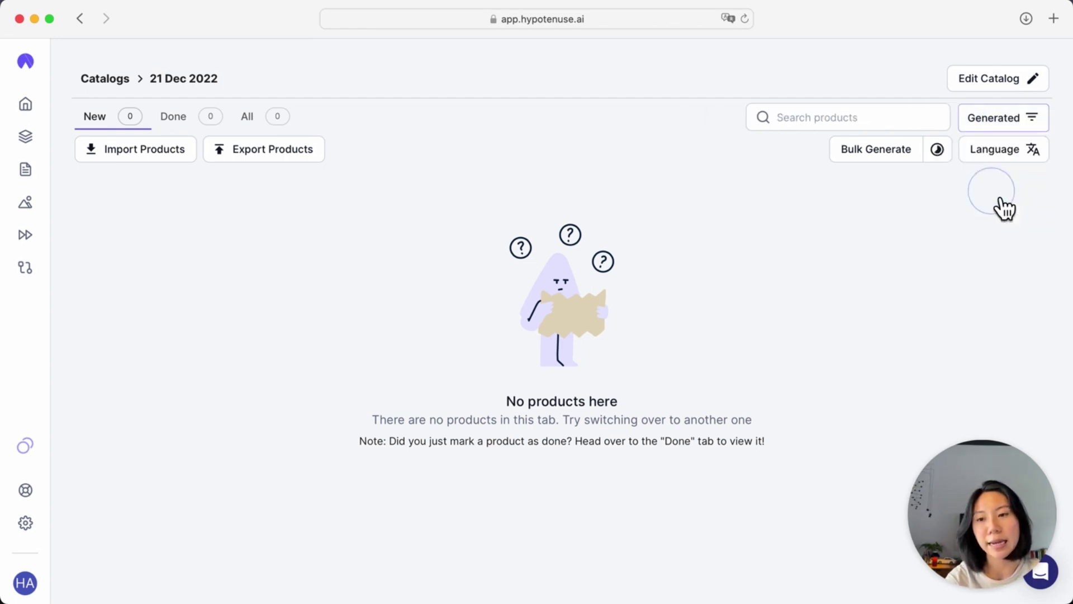